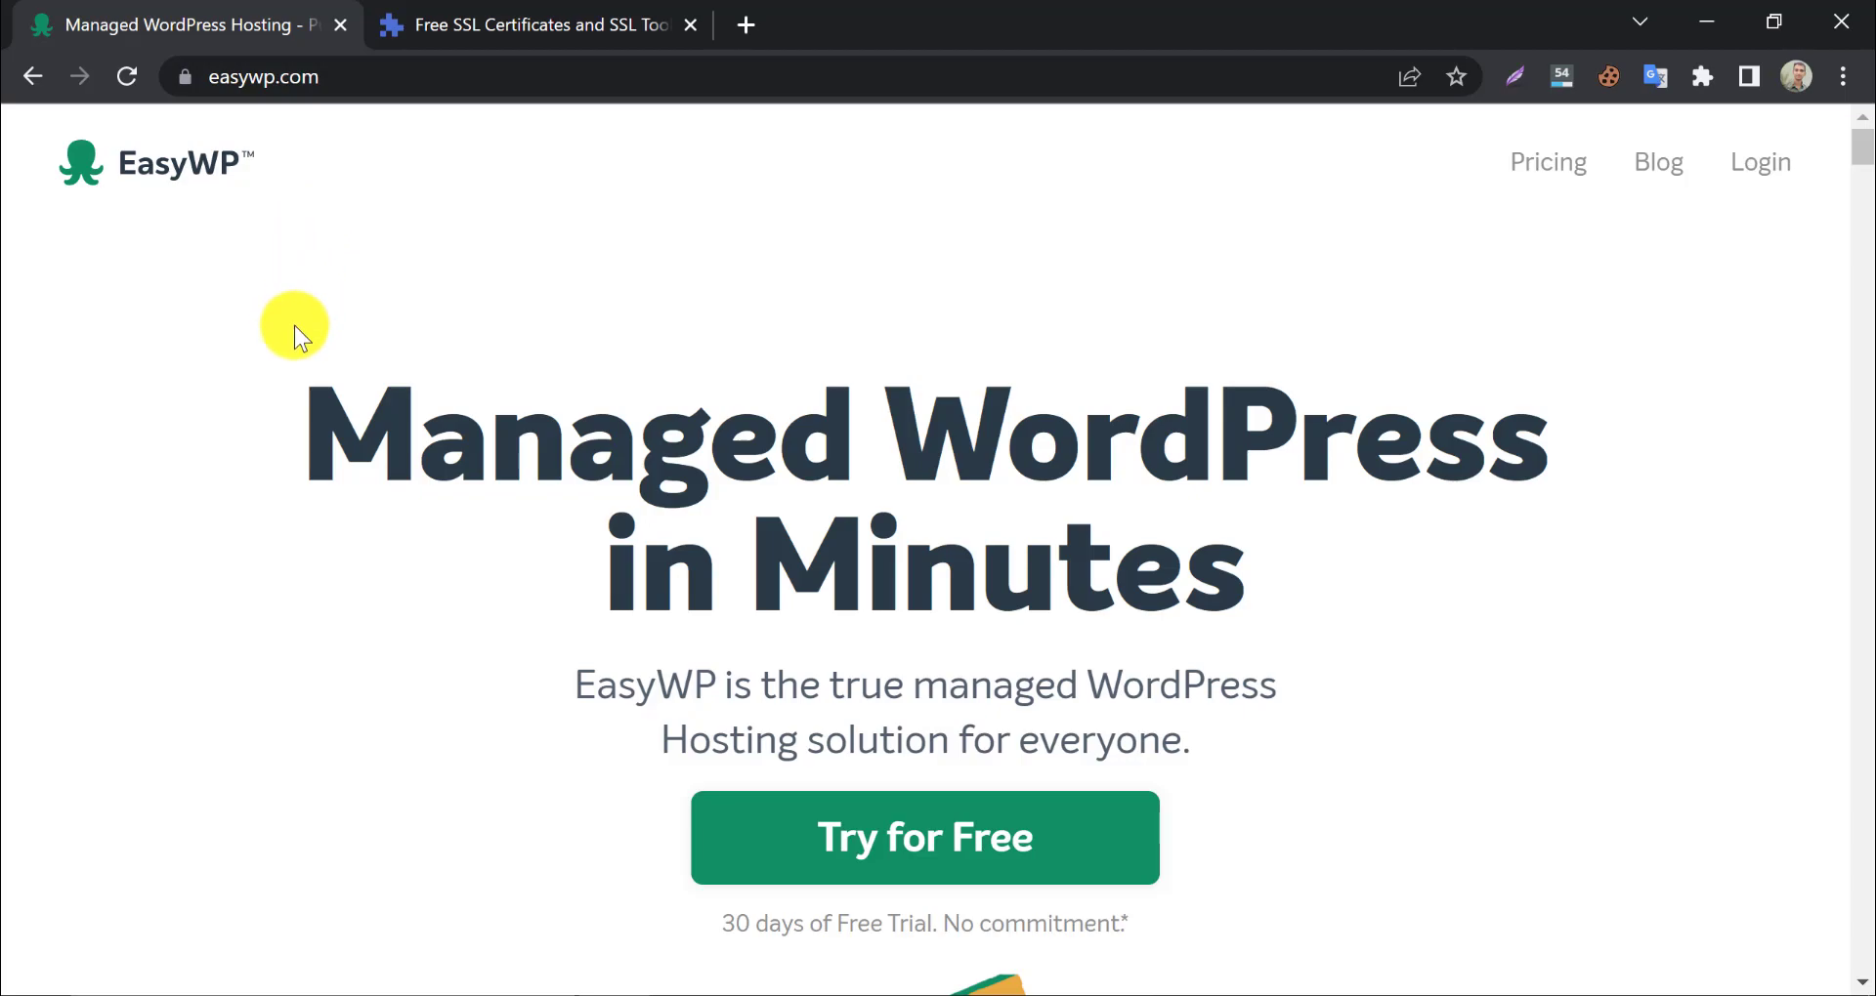
# Review the EasyWP hosting plans and compare the features of Starter, Turbo and Supersonic on the pricing page
pyautogui.scroll(-7, 295, 325)
pyautogui.click(1316, 151)
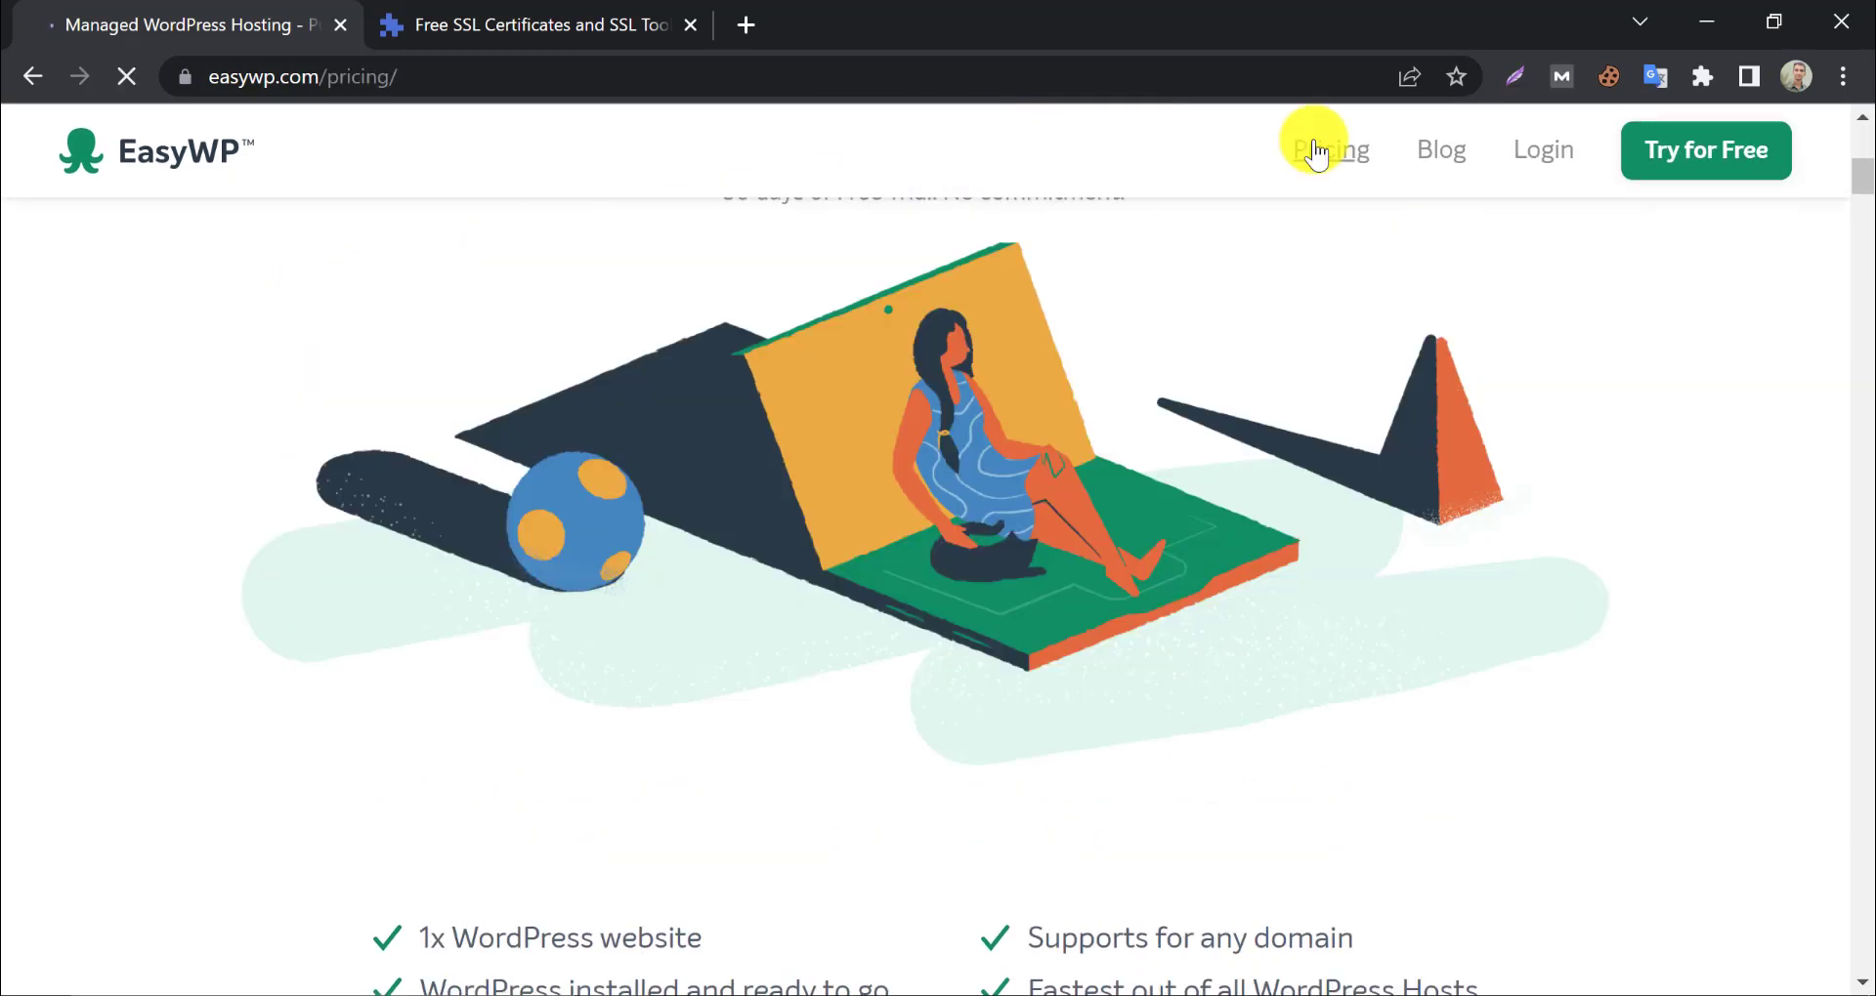
pyautogui.scroll(-6, 1050, 498)
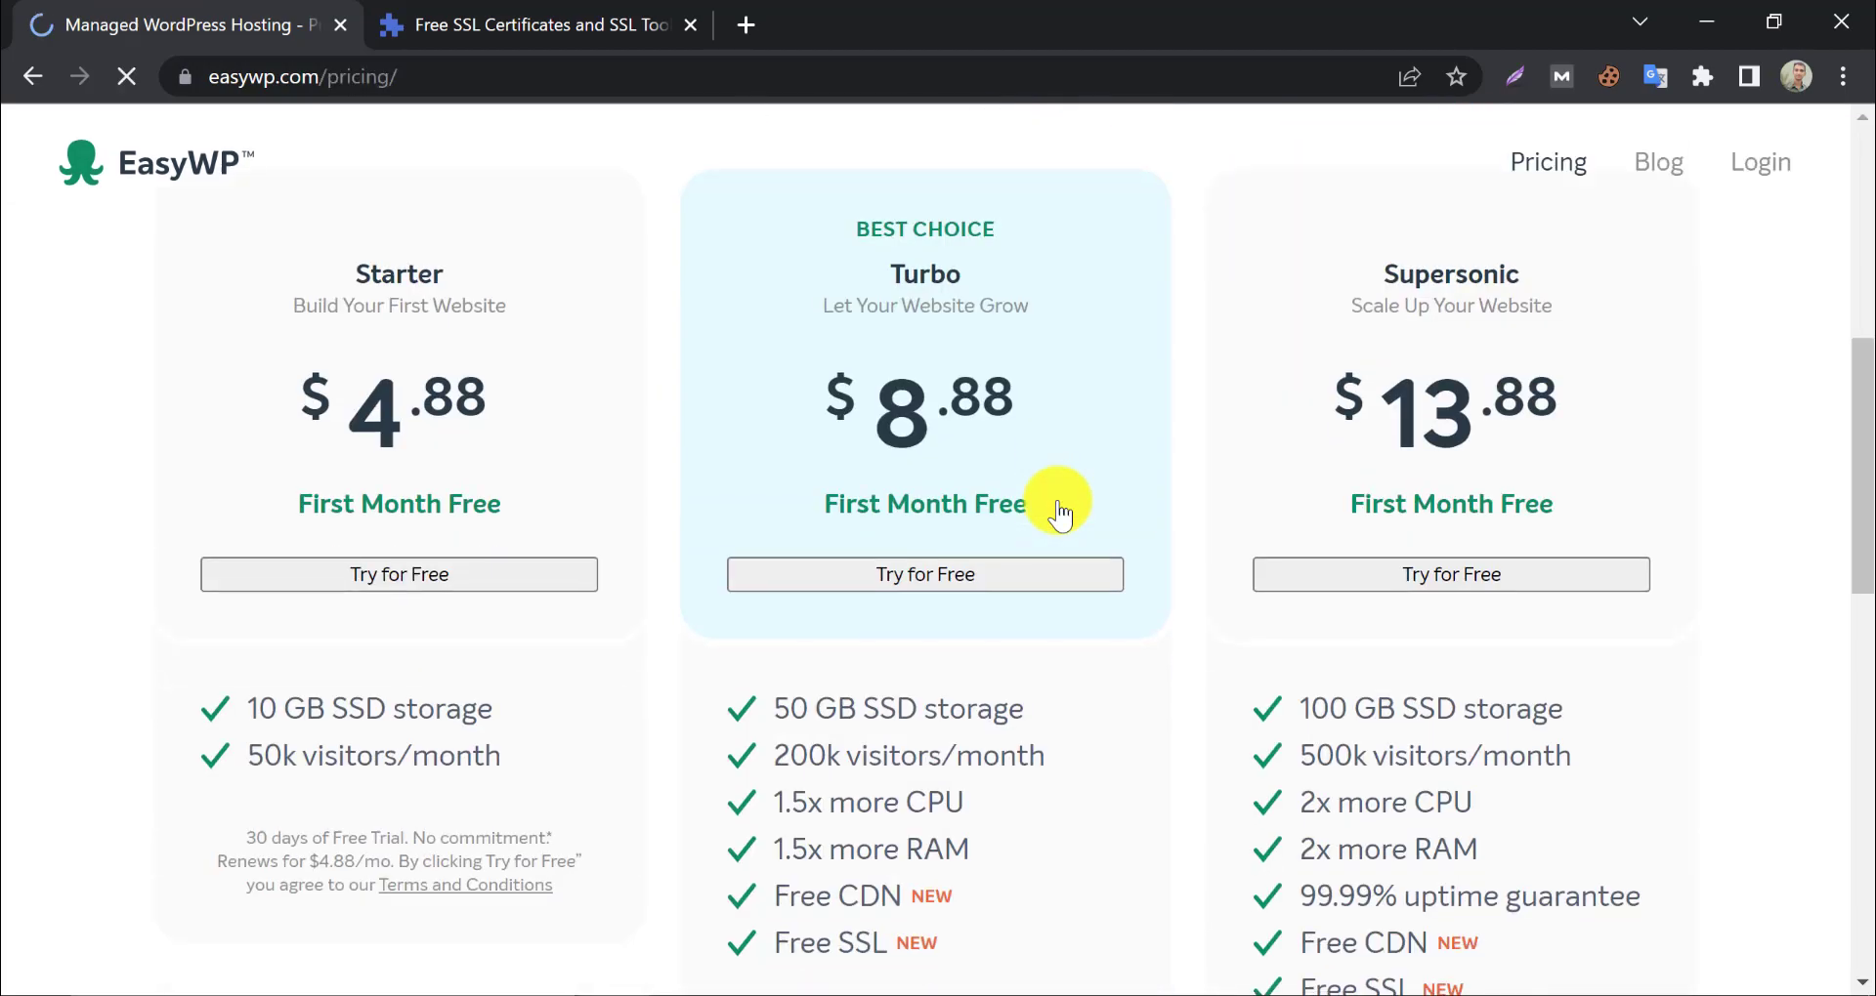
pyautogui.scroll(-3, 1058, 508)
pyautogui.scroll(2, 1056, 498)
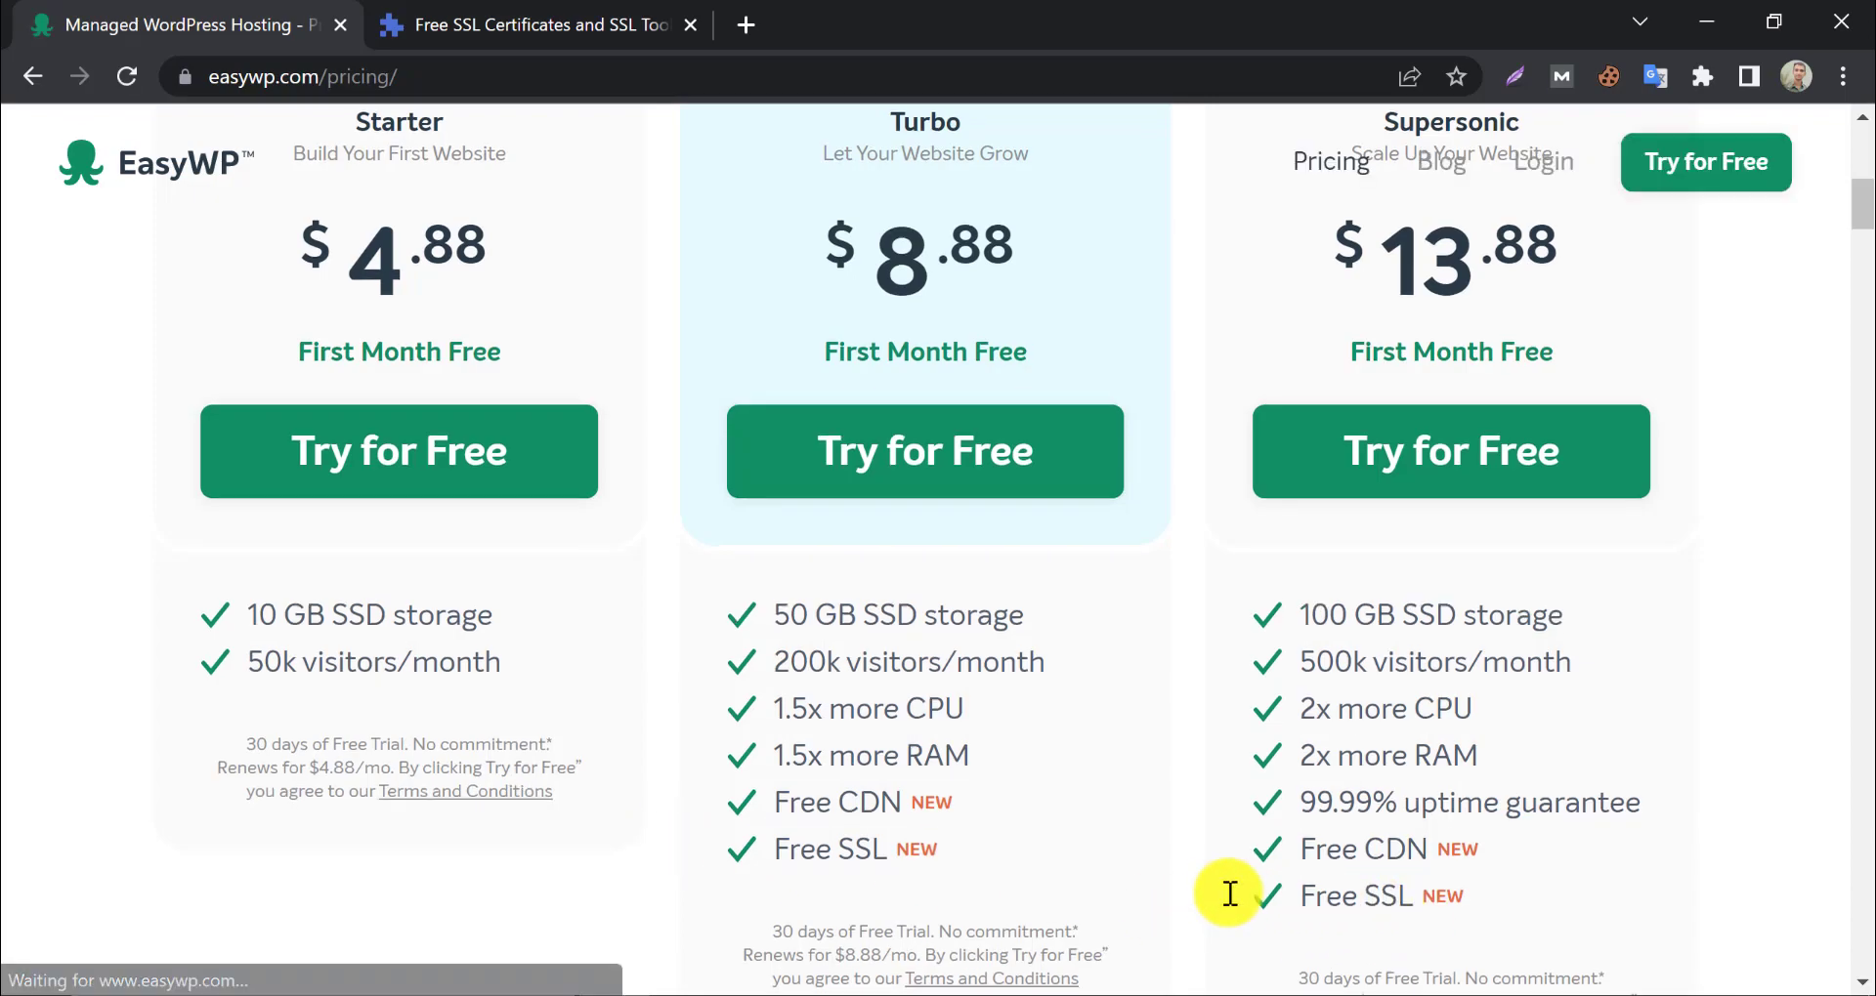
pyautogui.scroll(9, 1181, 881)
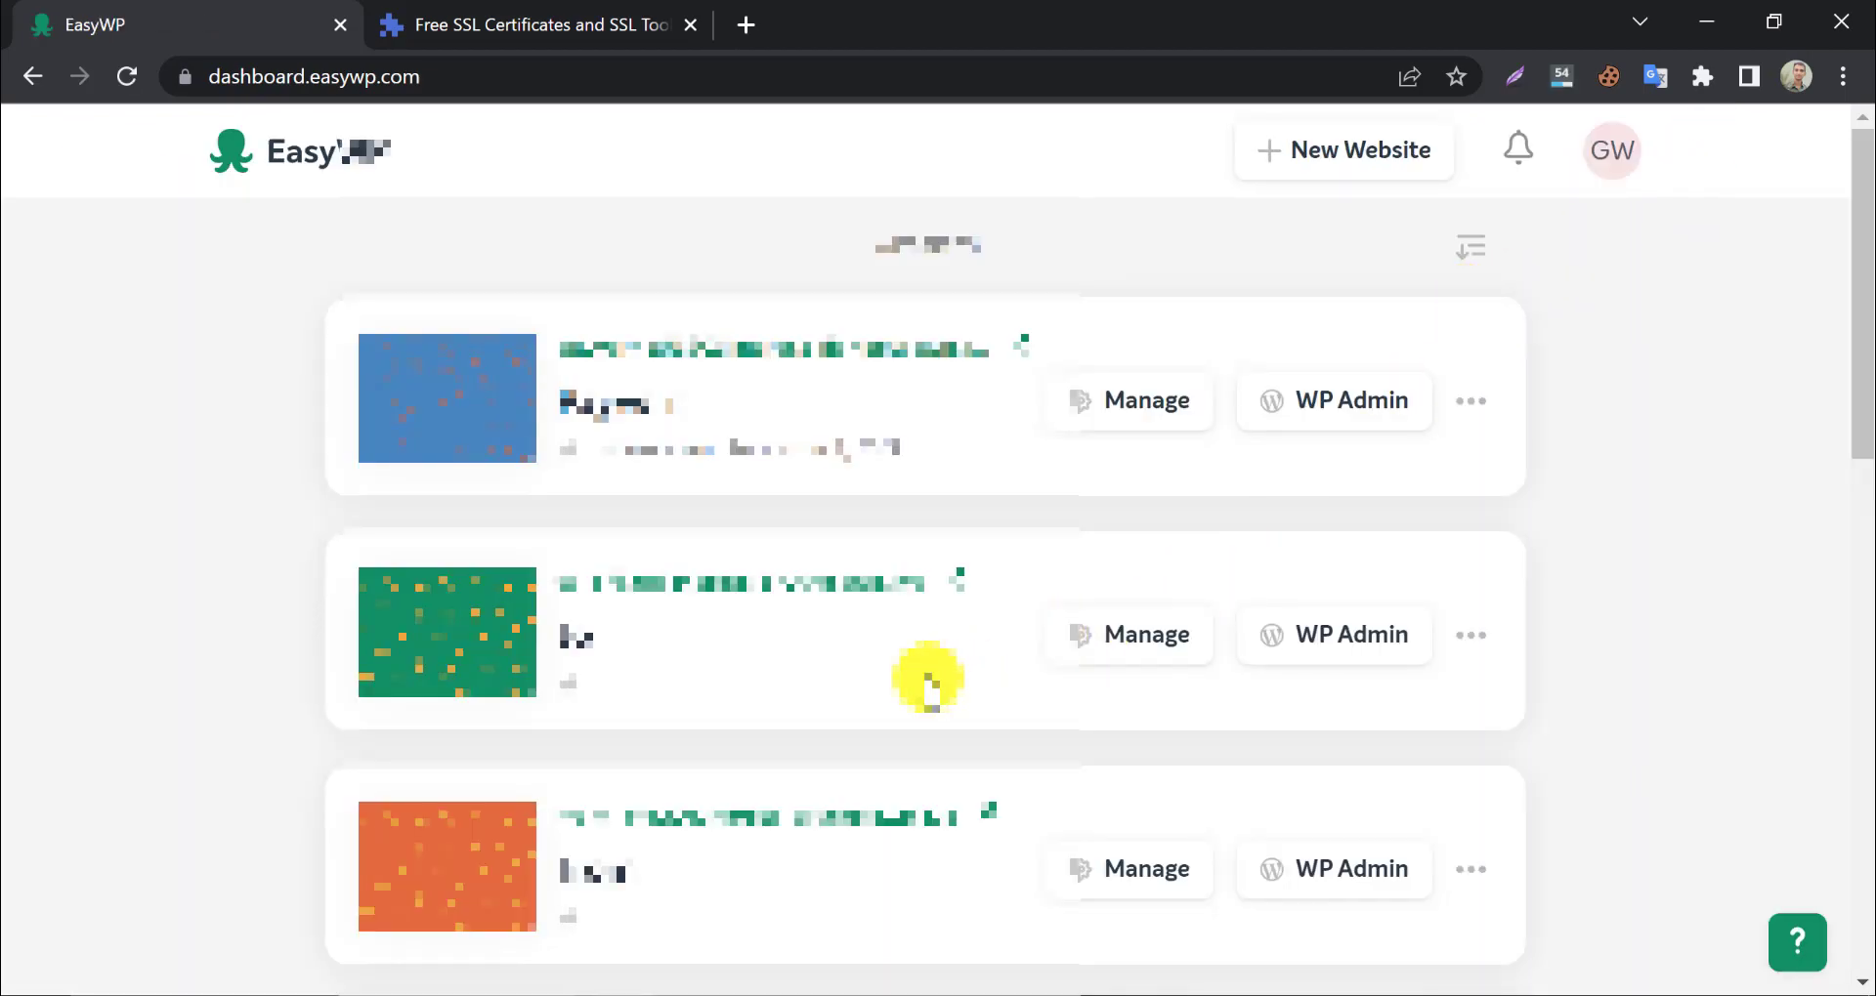
# Visit vorersongbad.com from the EasyWP website list and check the site's connection security details
pyautogui.scroll(-10, 925, 678)
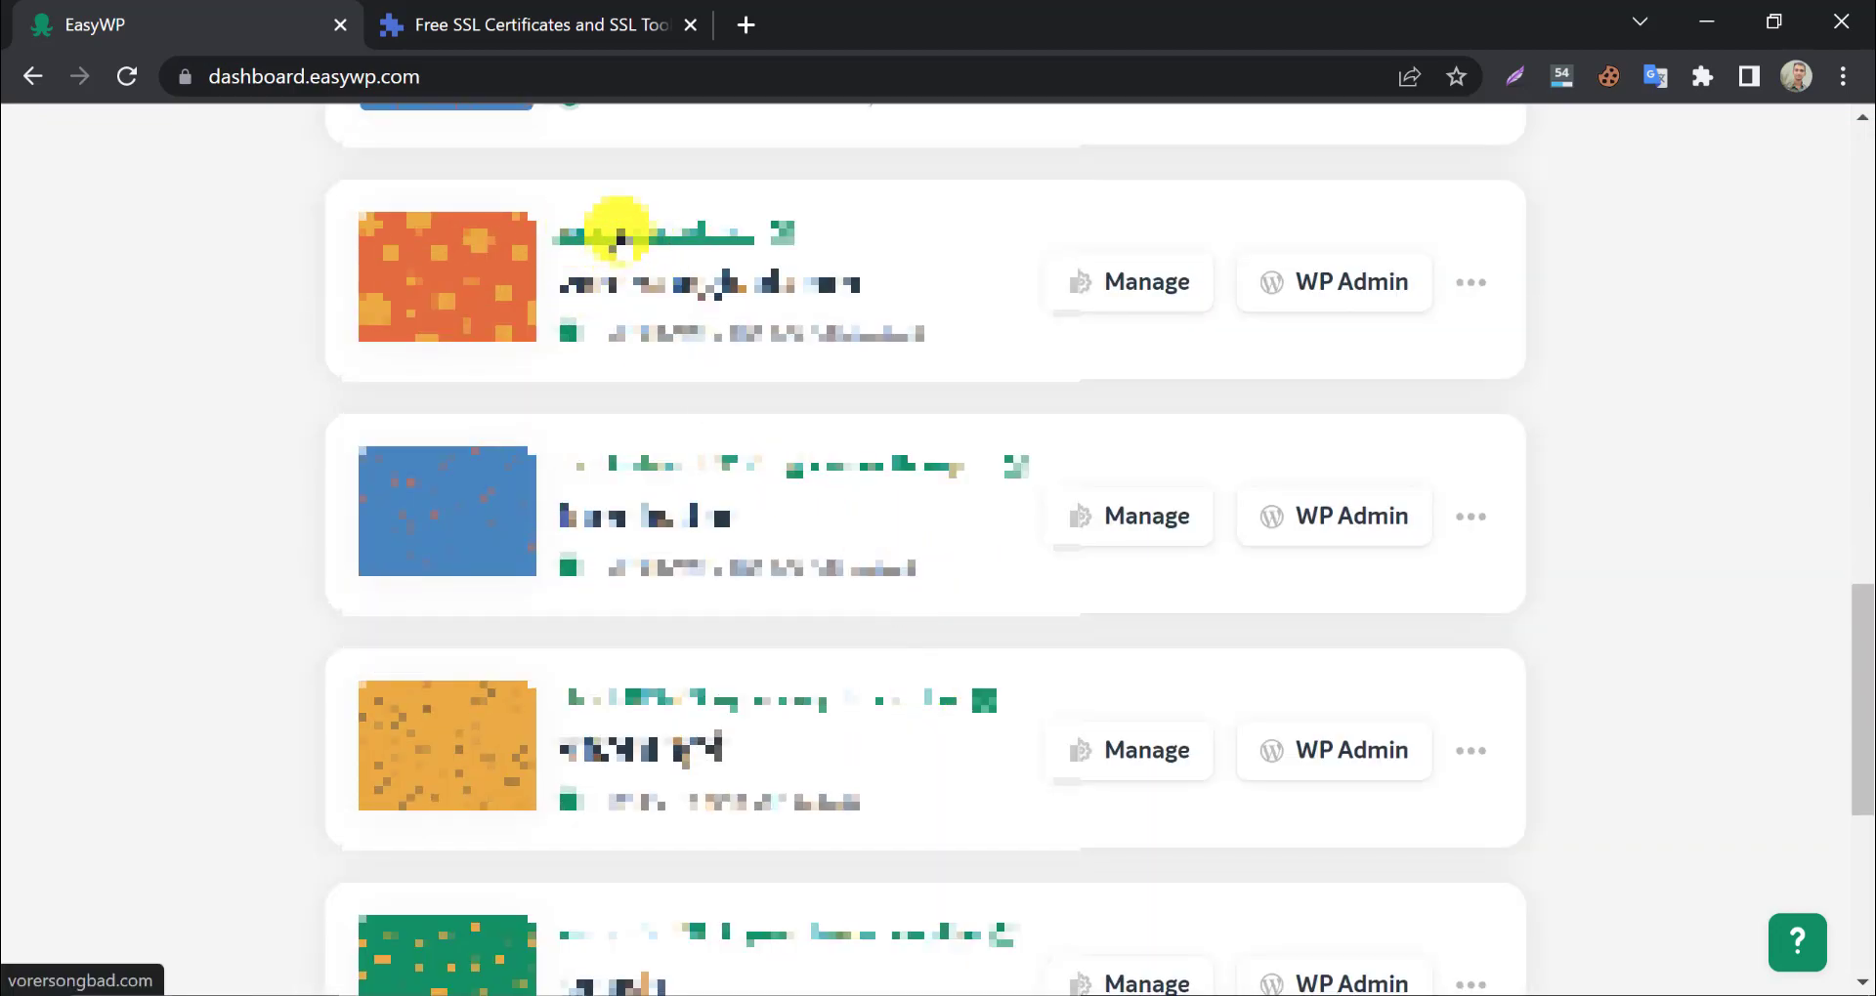
pyautogui.click(619, 239)
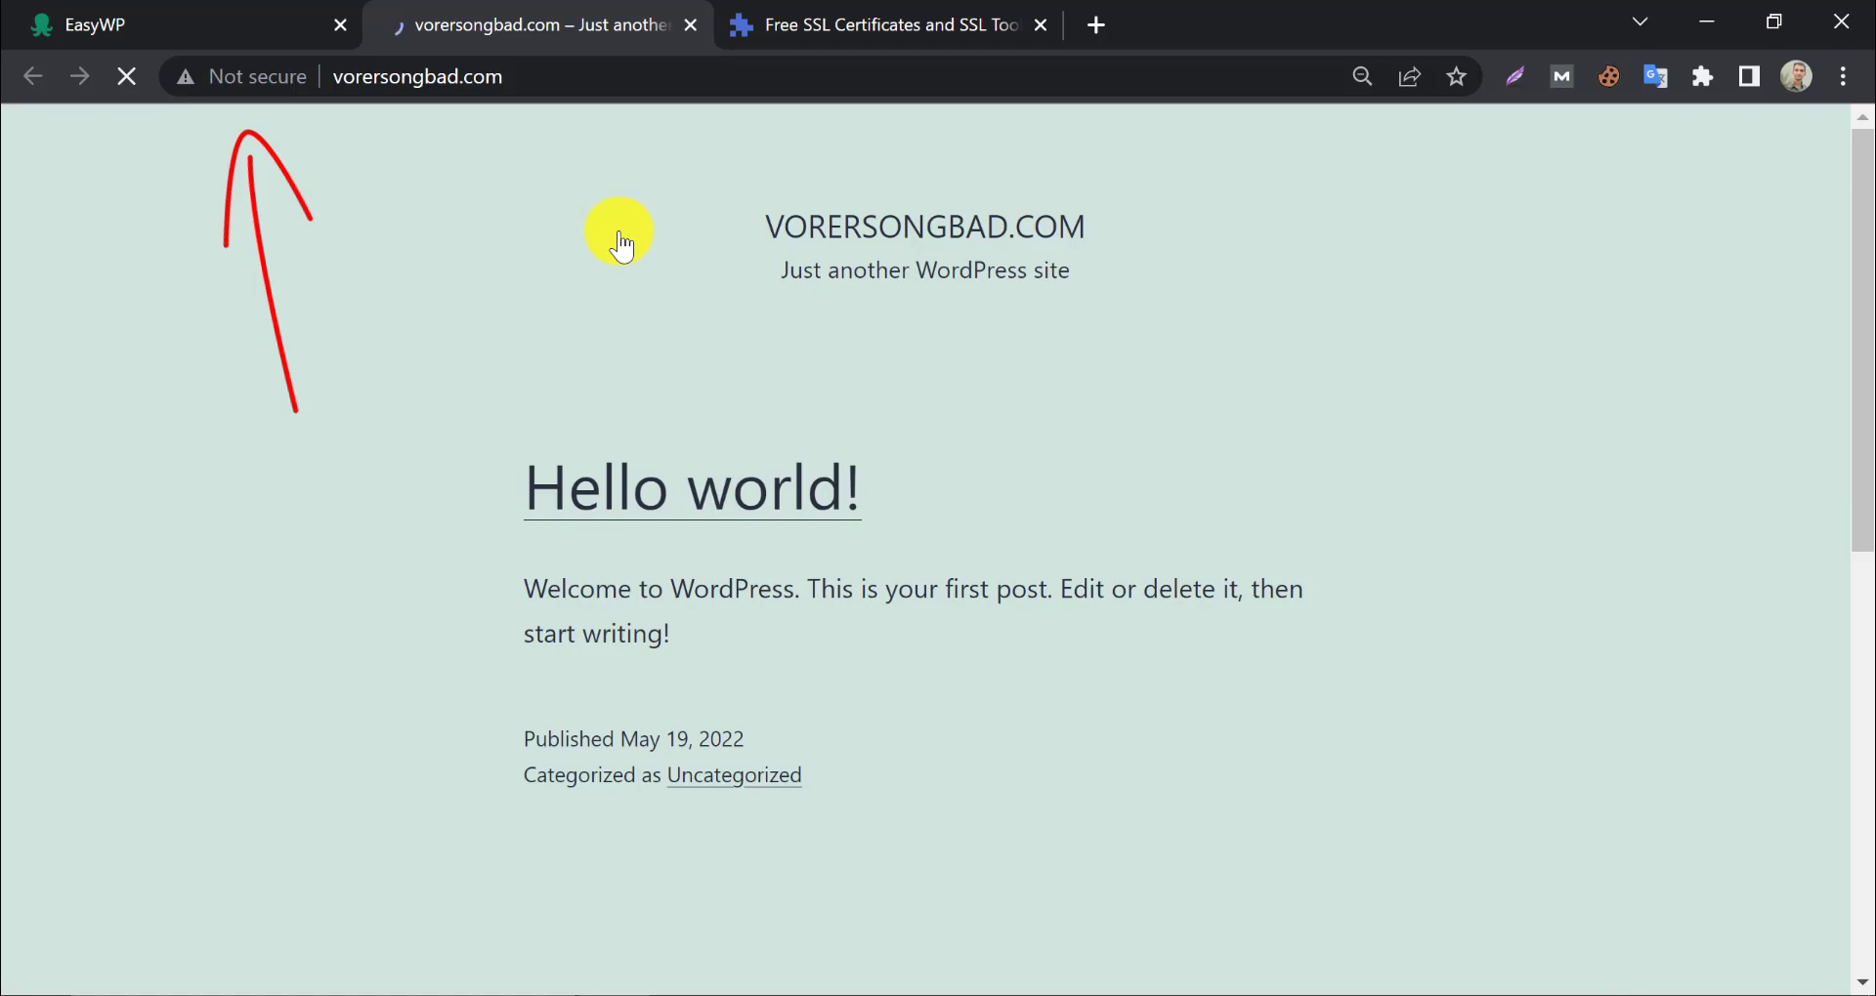
pyautogui.click(231, 76)
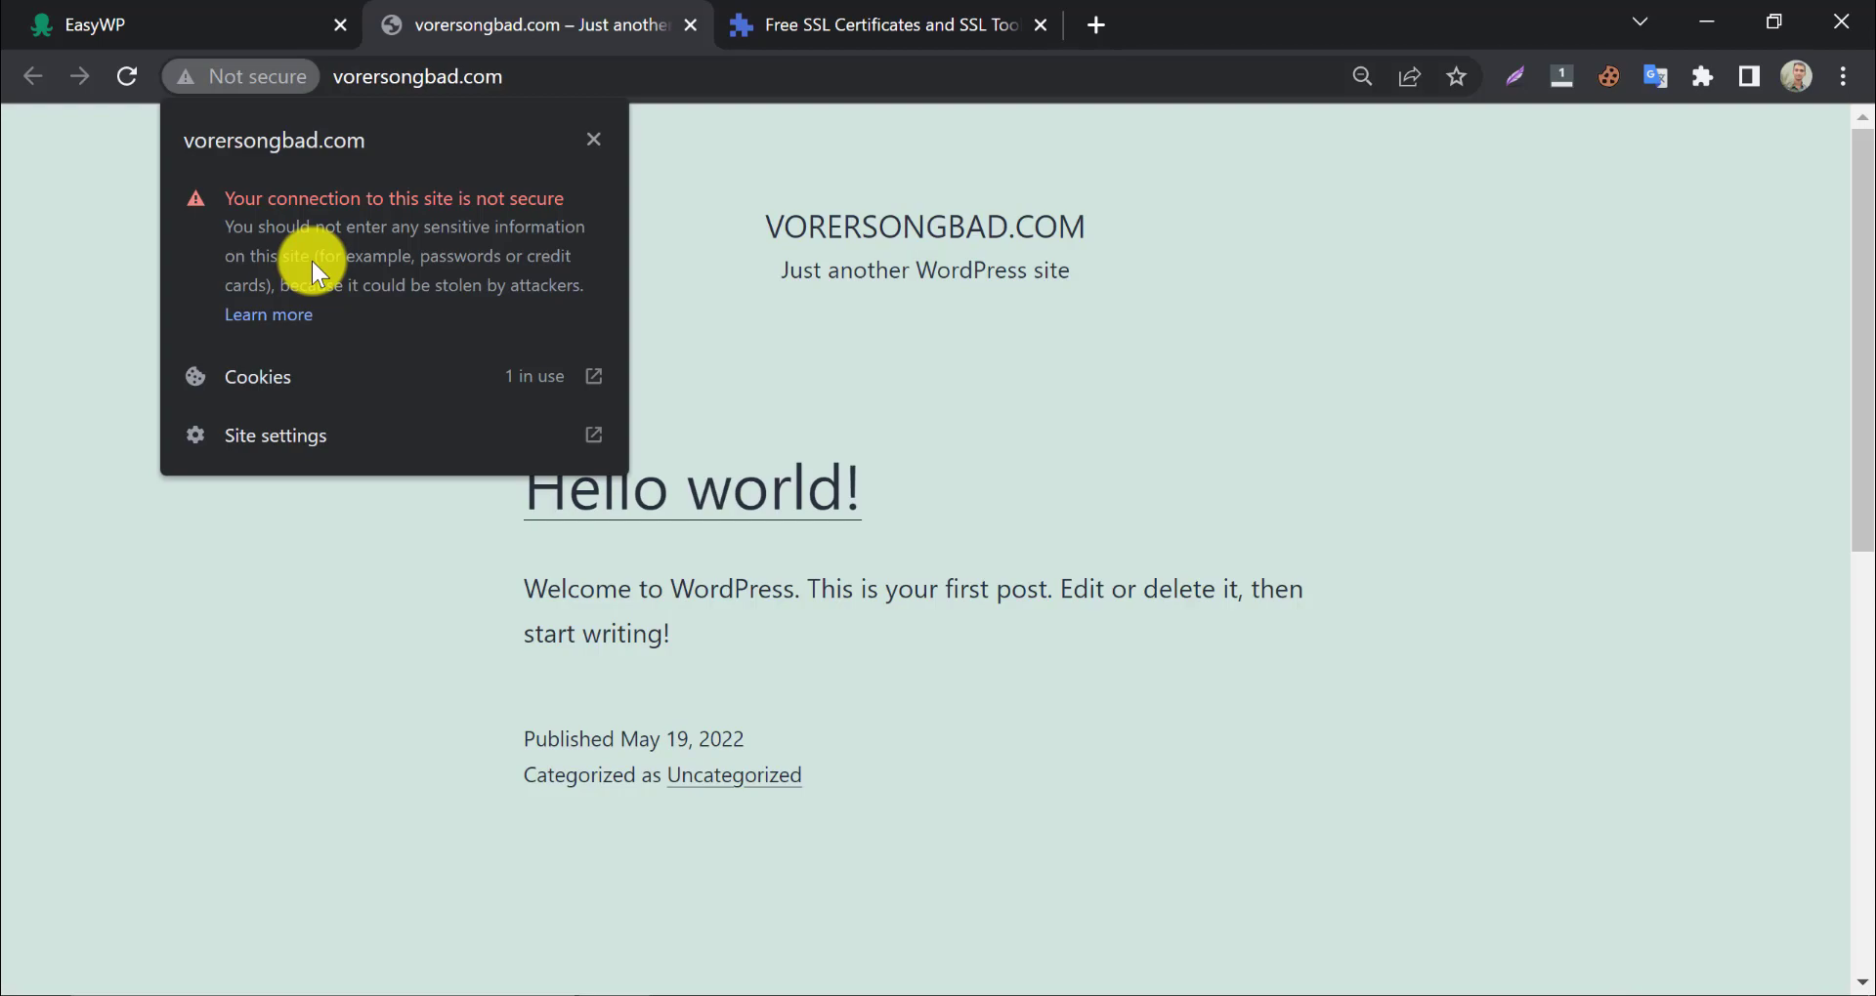
pyautogui.click(712, 279)
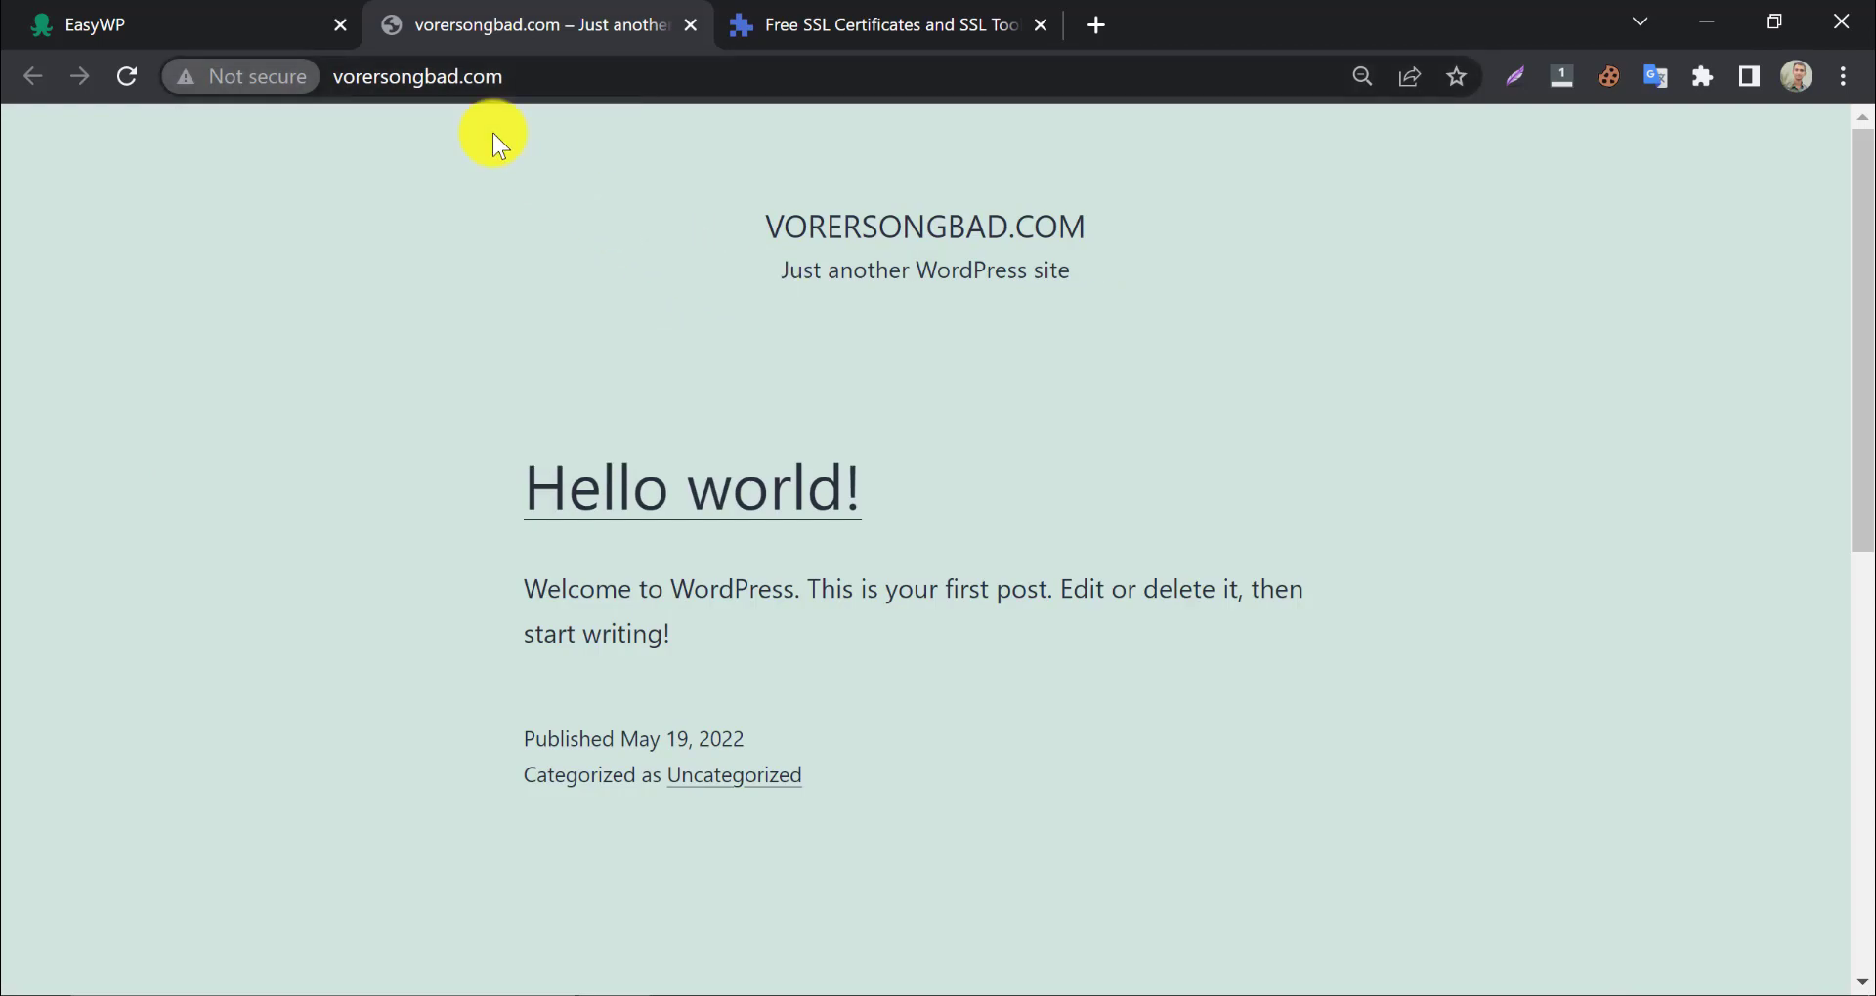
# Return to the EasyWP dashboard and open the management page for vorersongbad.com
pyautogui.click(214, 8)
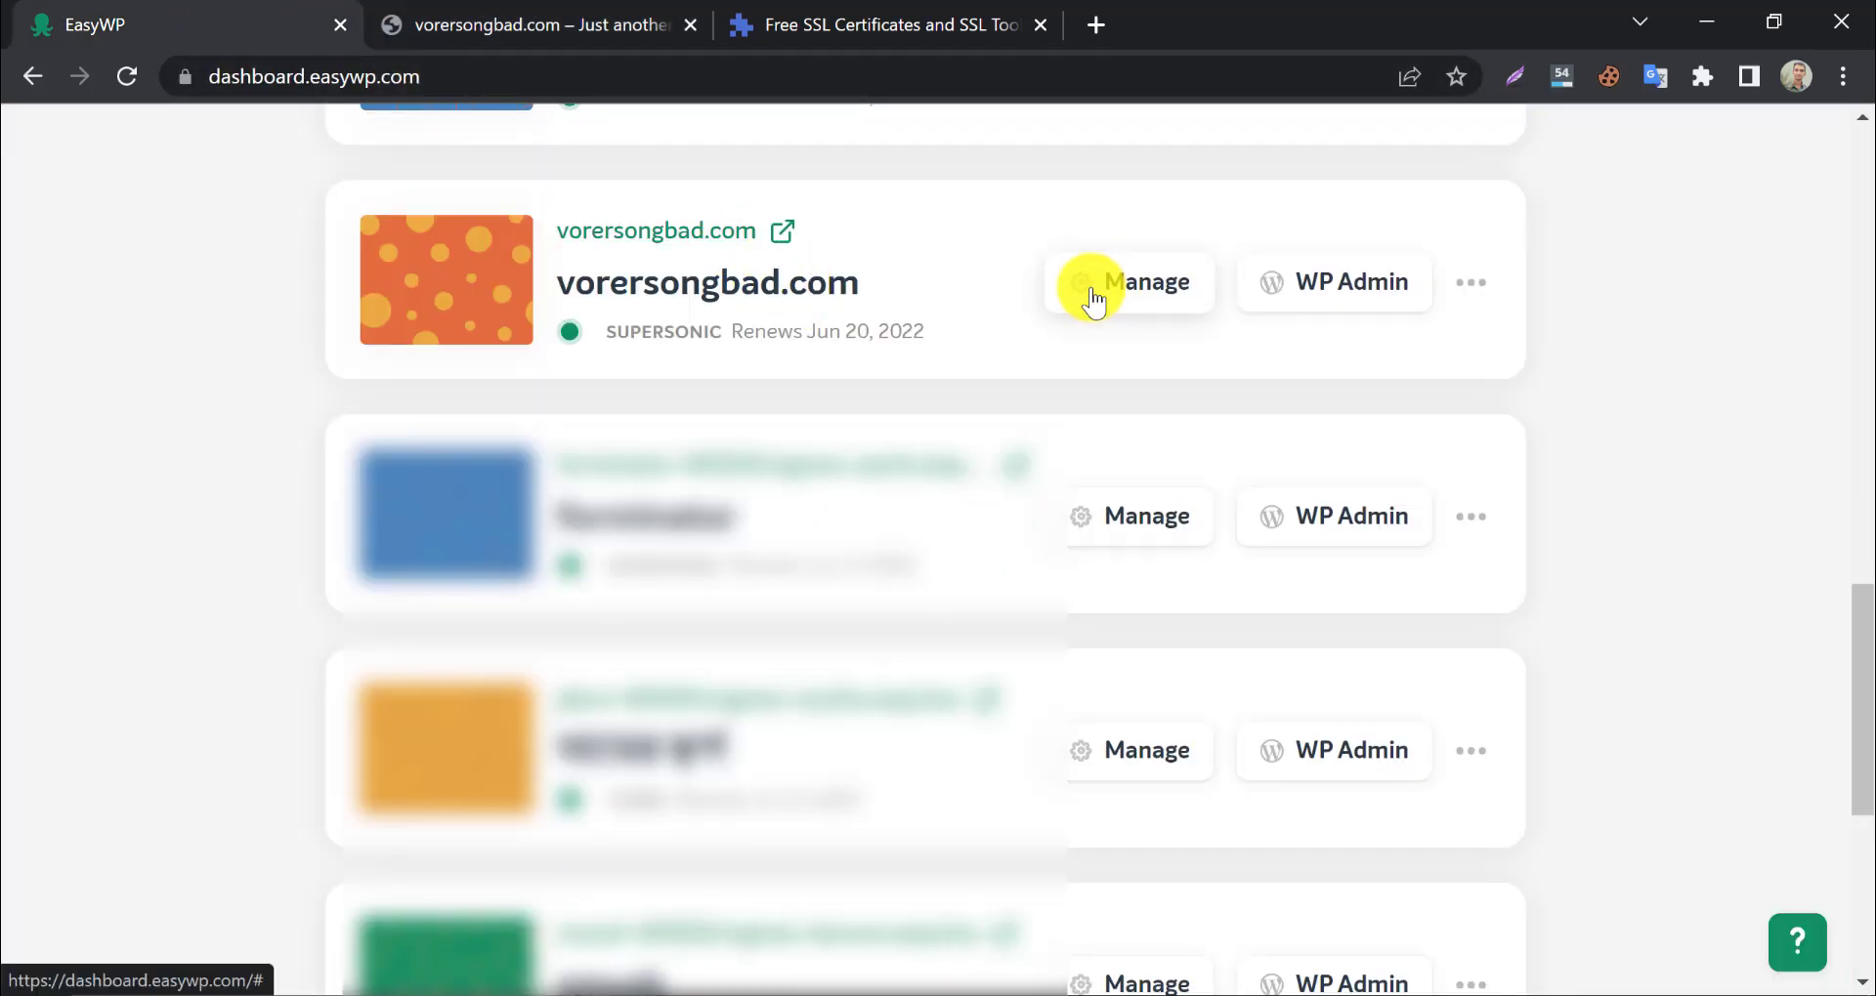
pyautogui.click(1072, 317)
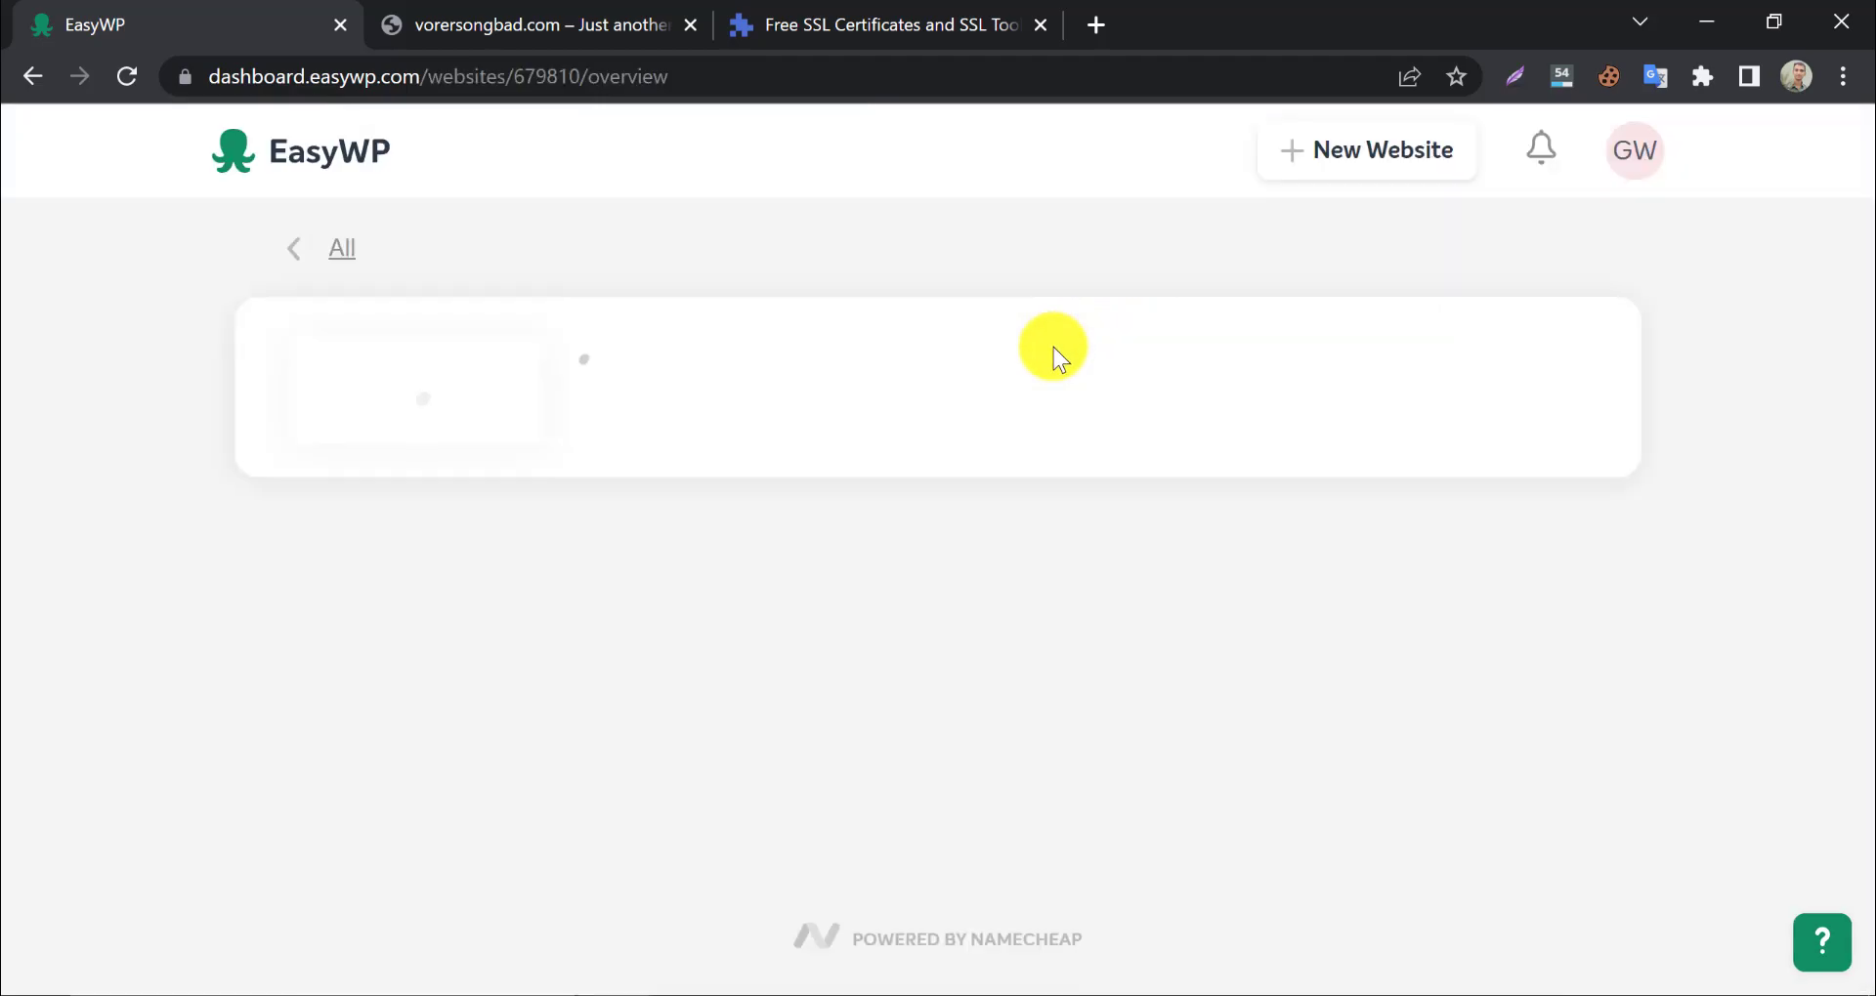
# Switch to the ZeroSSL website and open the sign-up form for a free SSL account
pyautogui.click(760, 12)
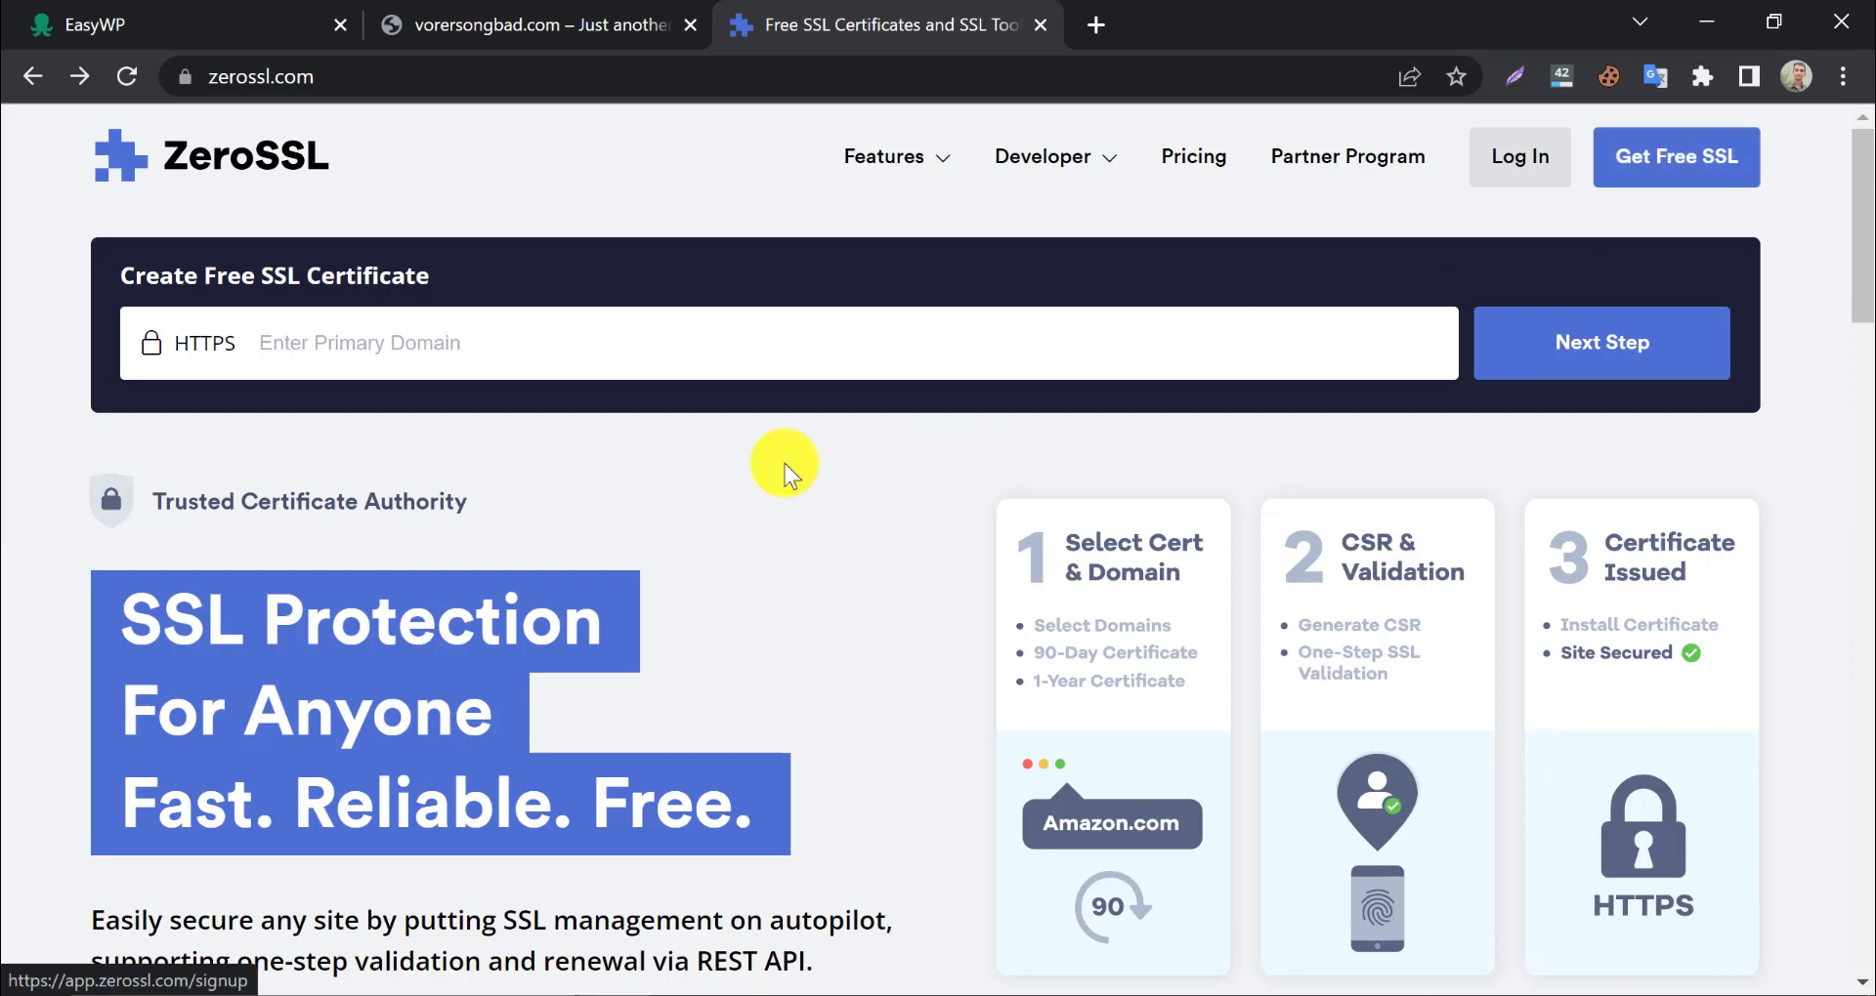
pyautogui.scroll(-5, 322, 615)
pyautogui.scroll(5, 332, 600)
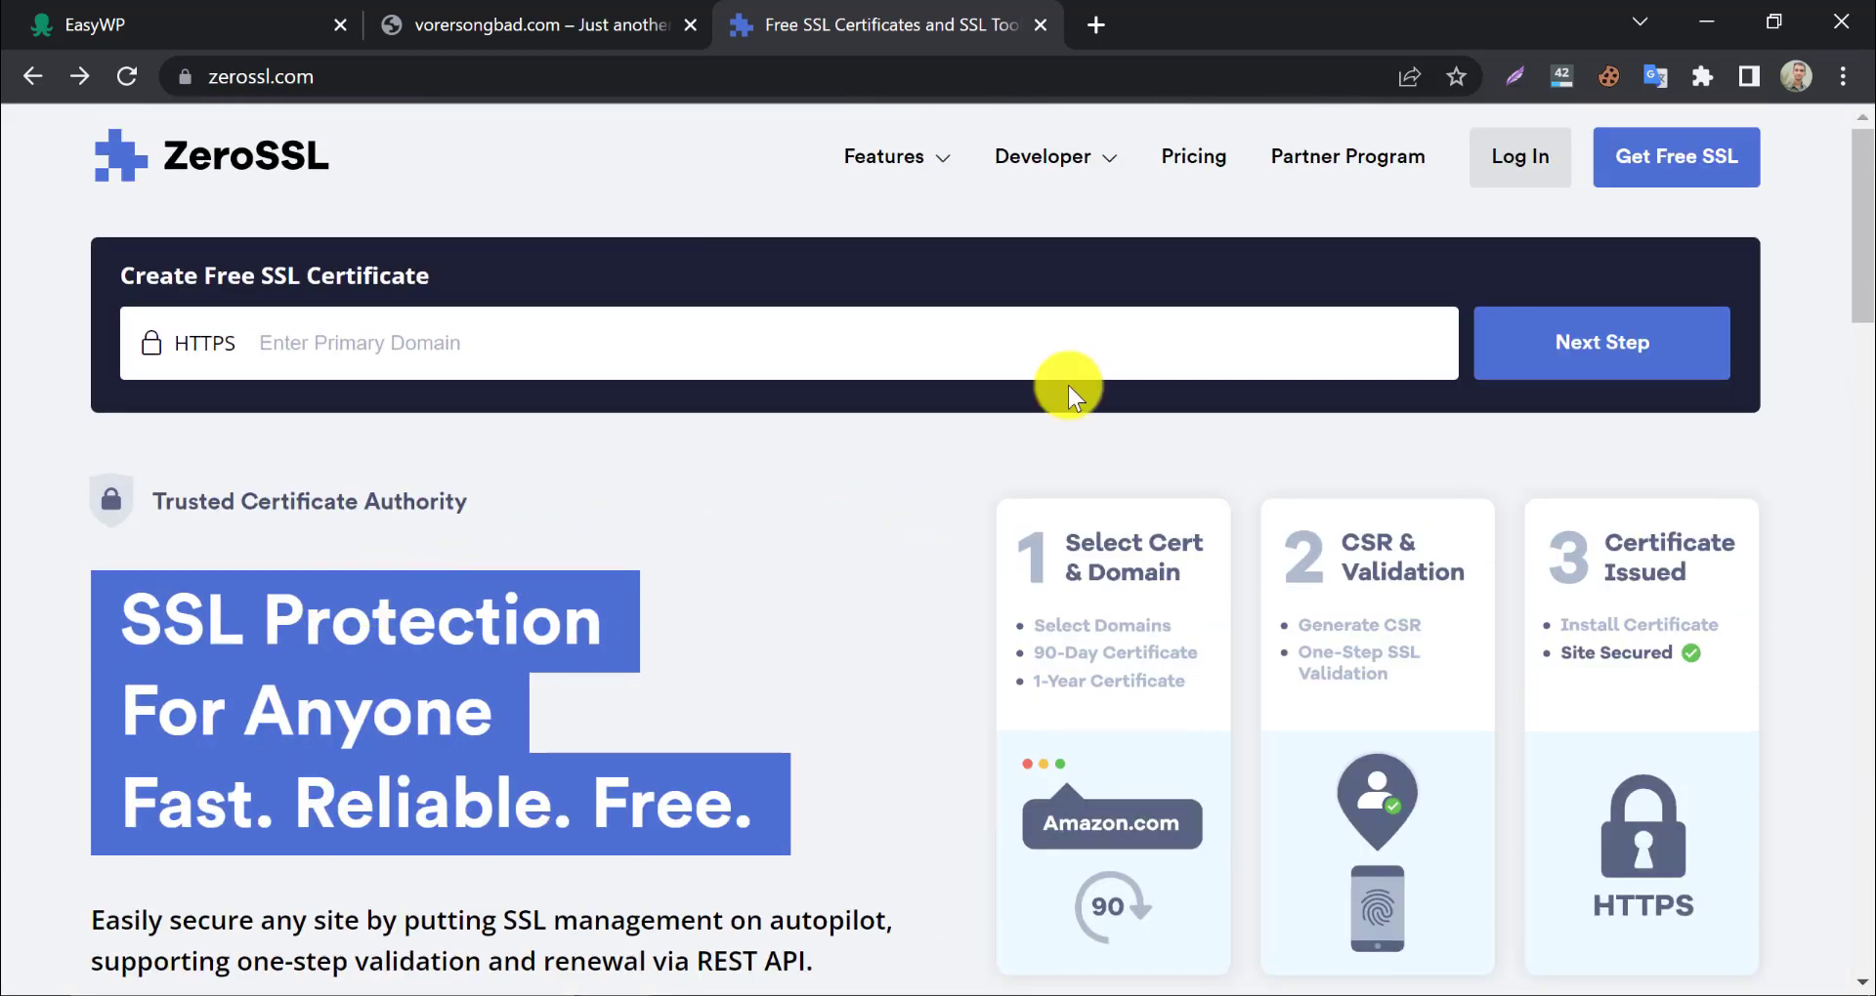
pyautogui.click(1632, 174)
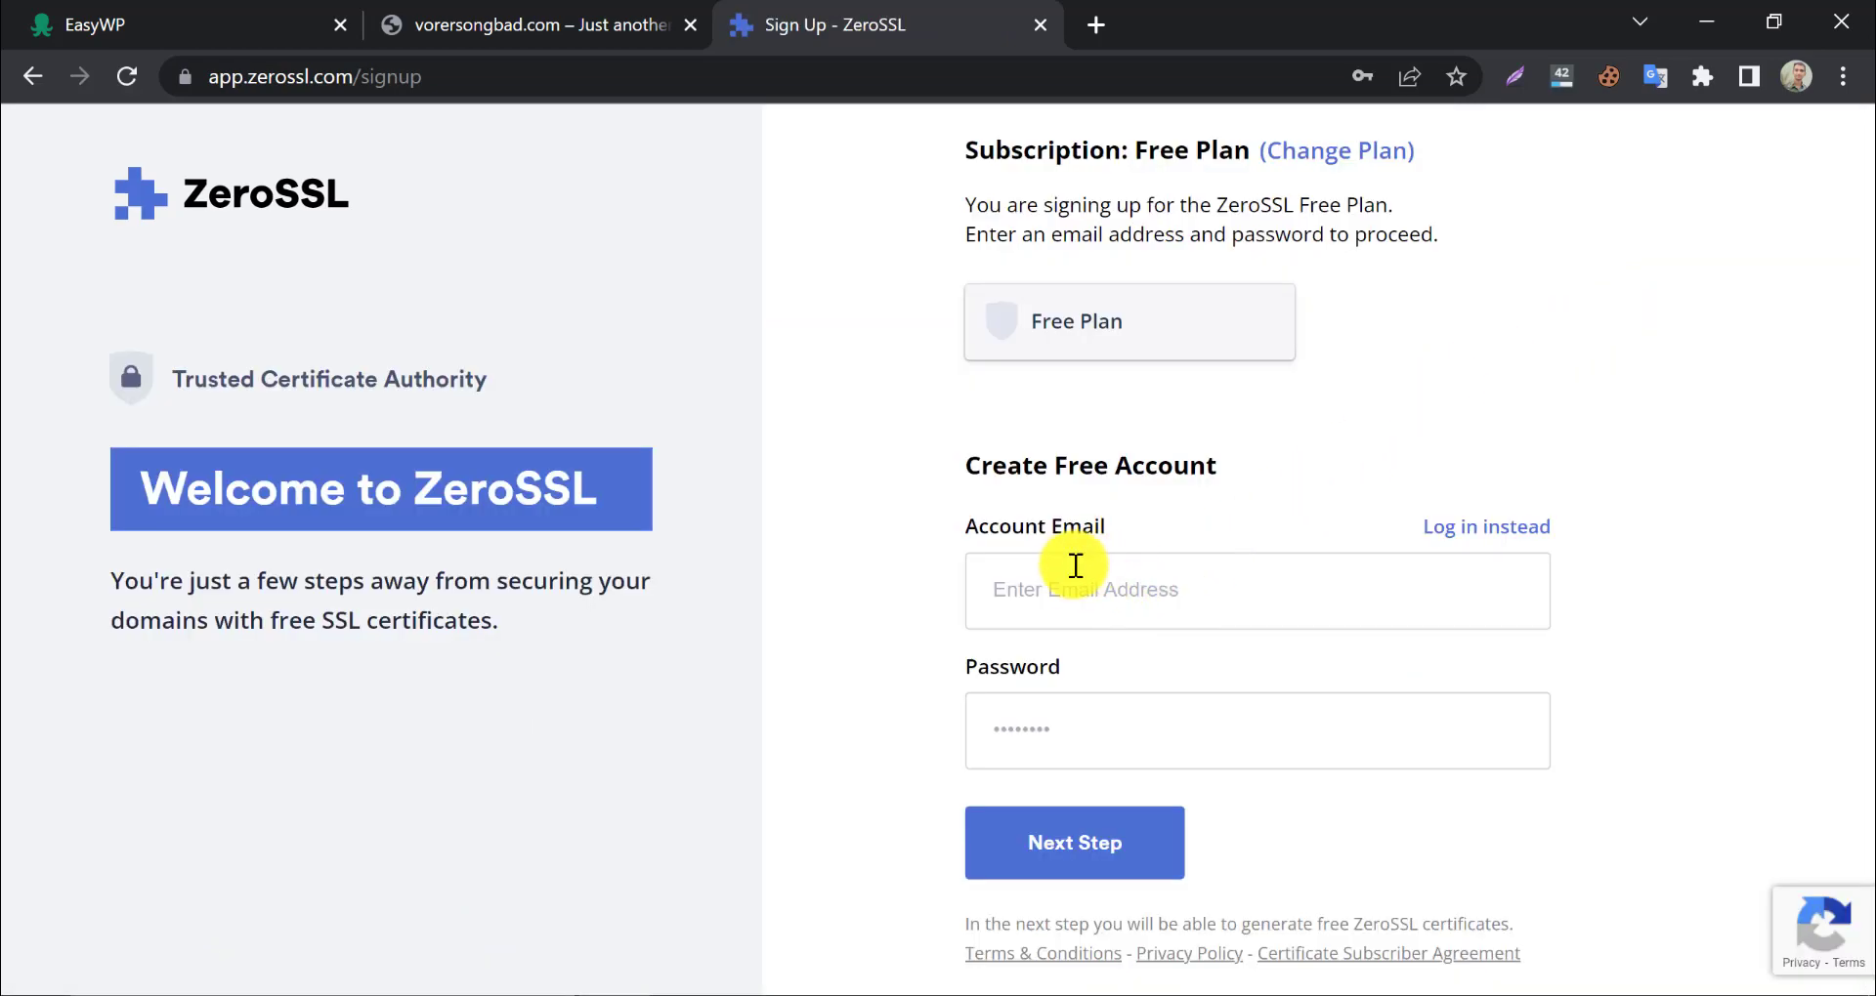
# Create a ZeroSSL Free Plan account by pasting the account email and using a browser-suggested password
pyautogui.rightClick(1053, 571)
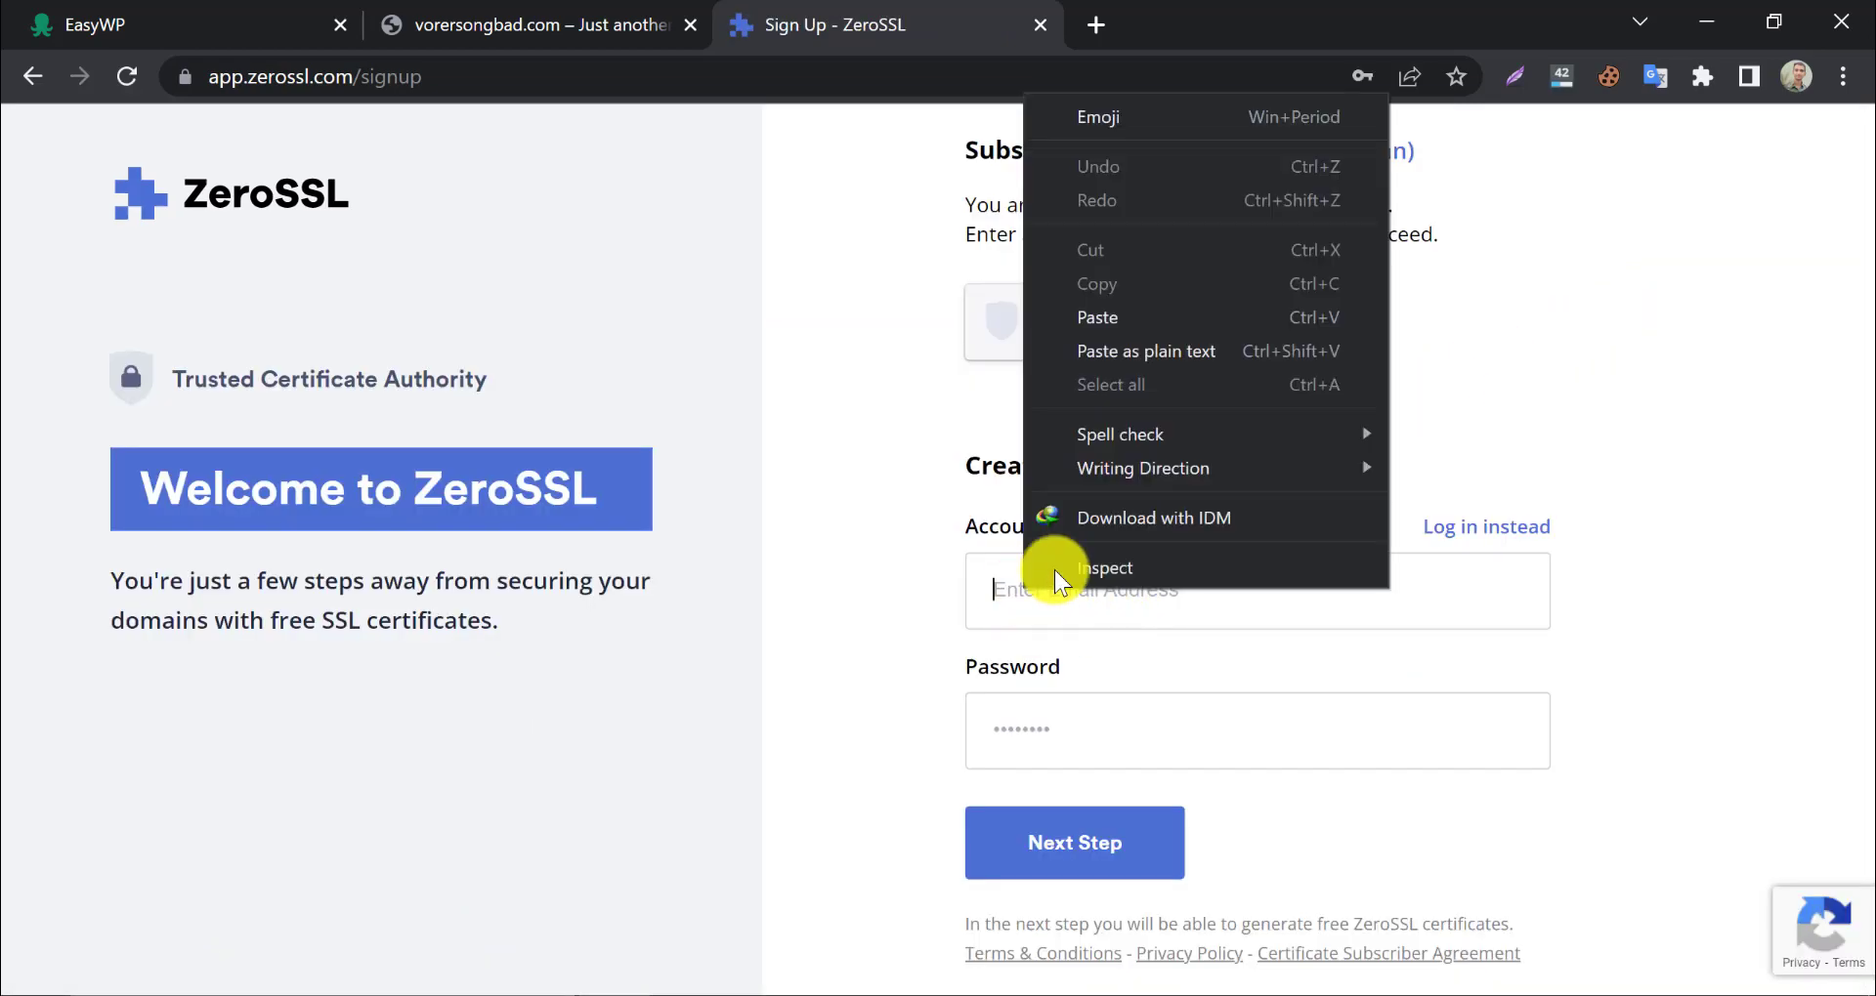
pyautogui.click(1147, 352)
pyautogui.click(1057, 740)
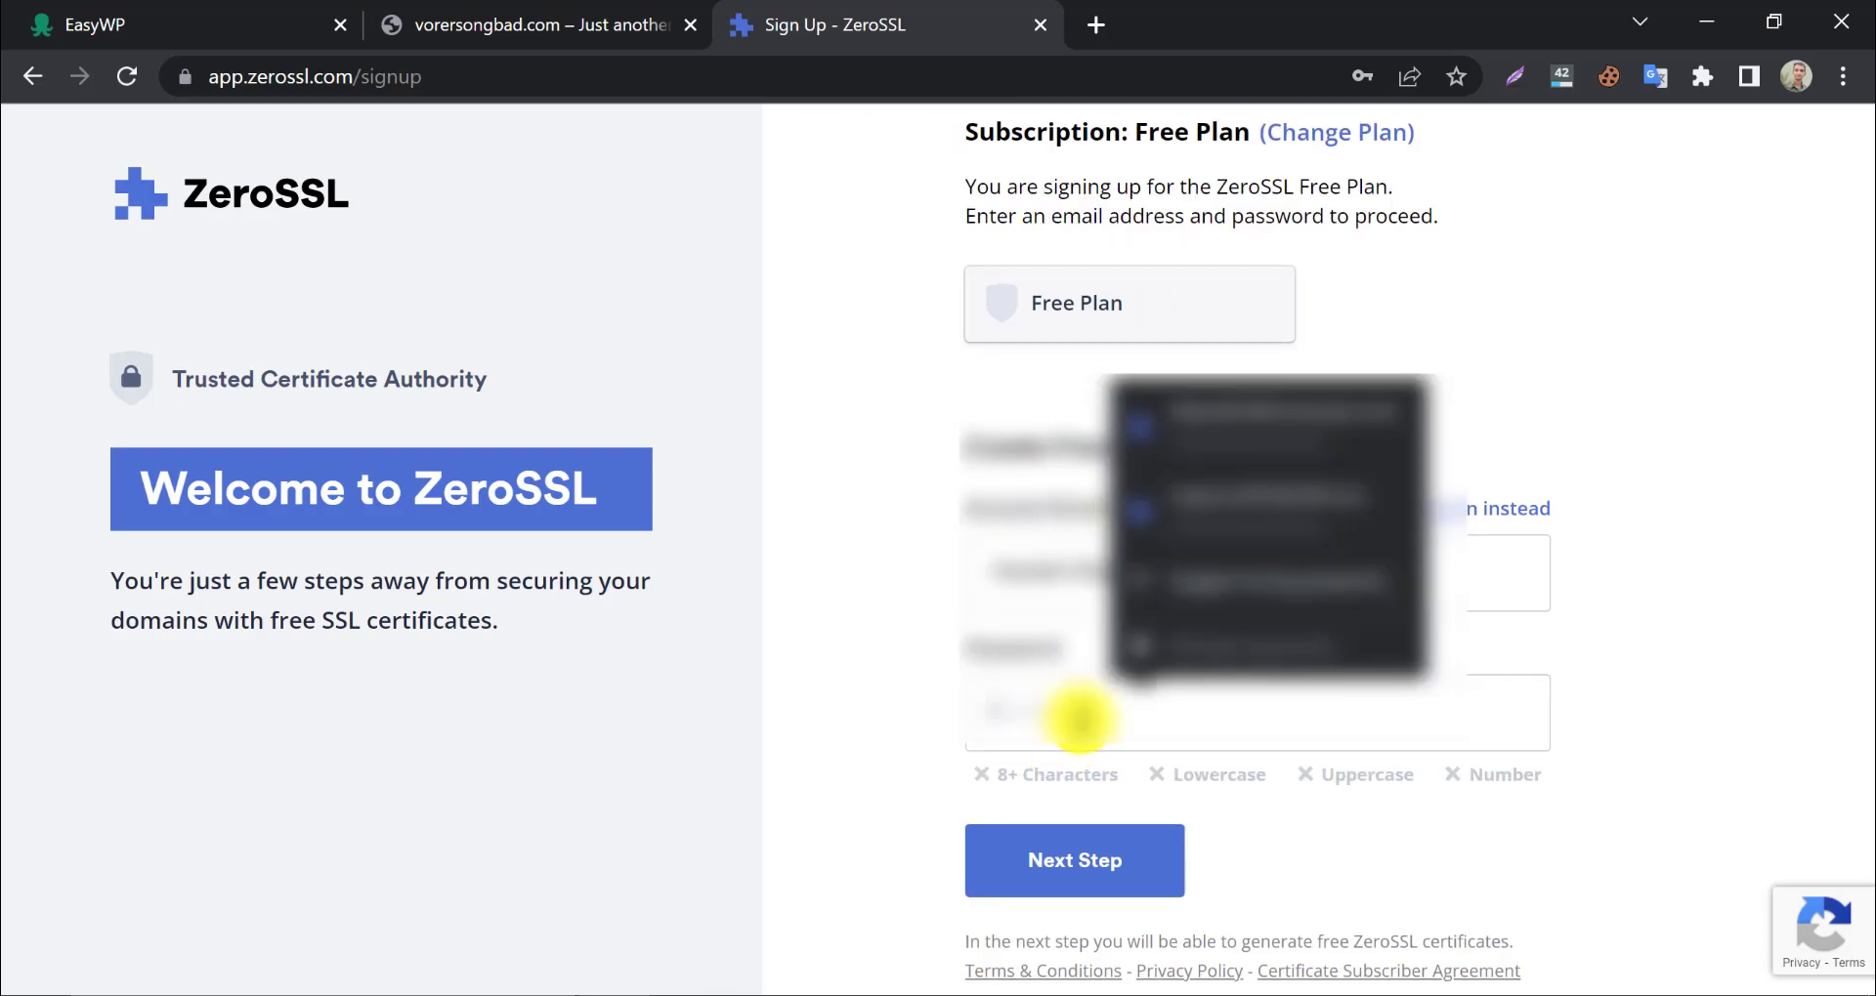
pyautogui.rightClick(1071, 716)
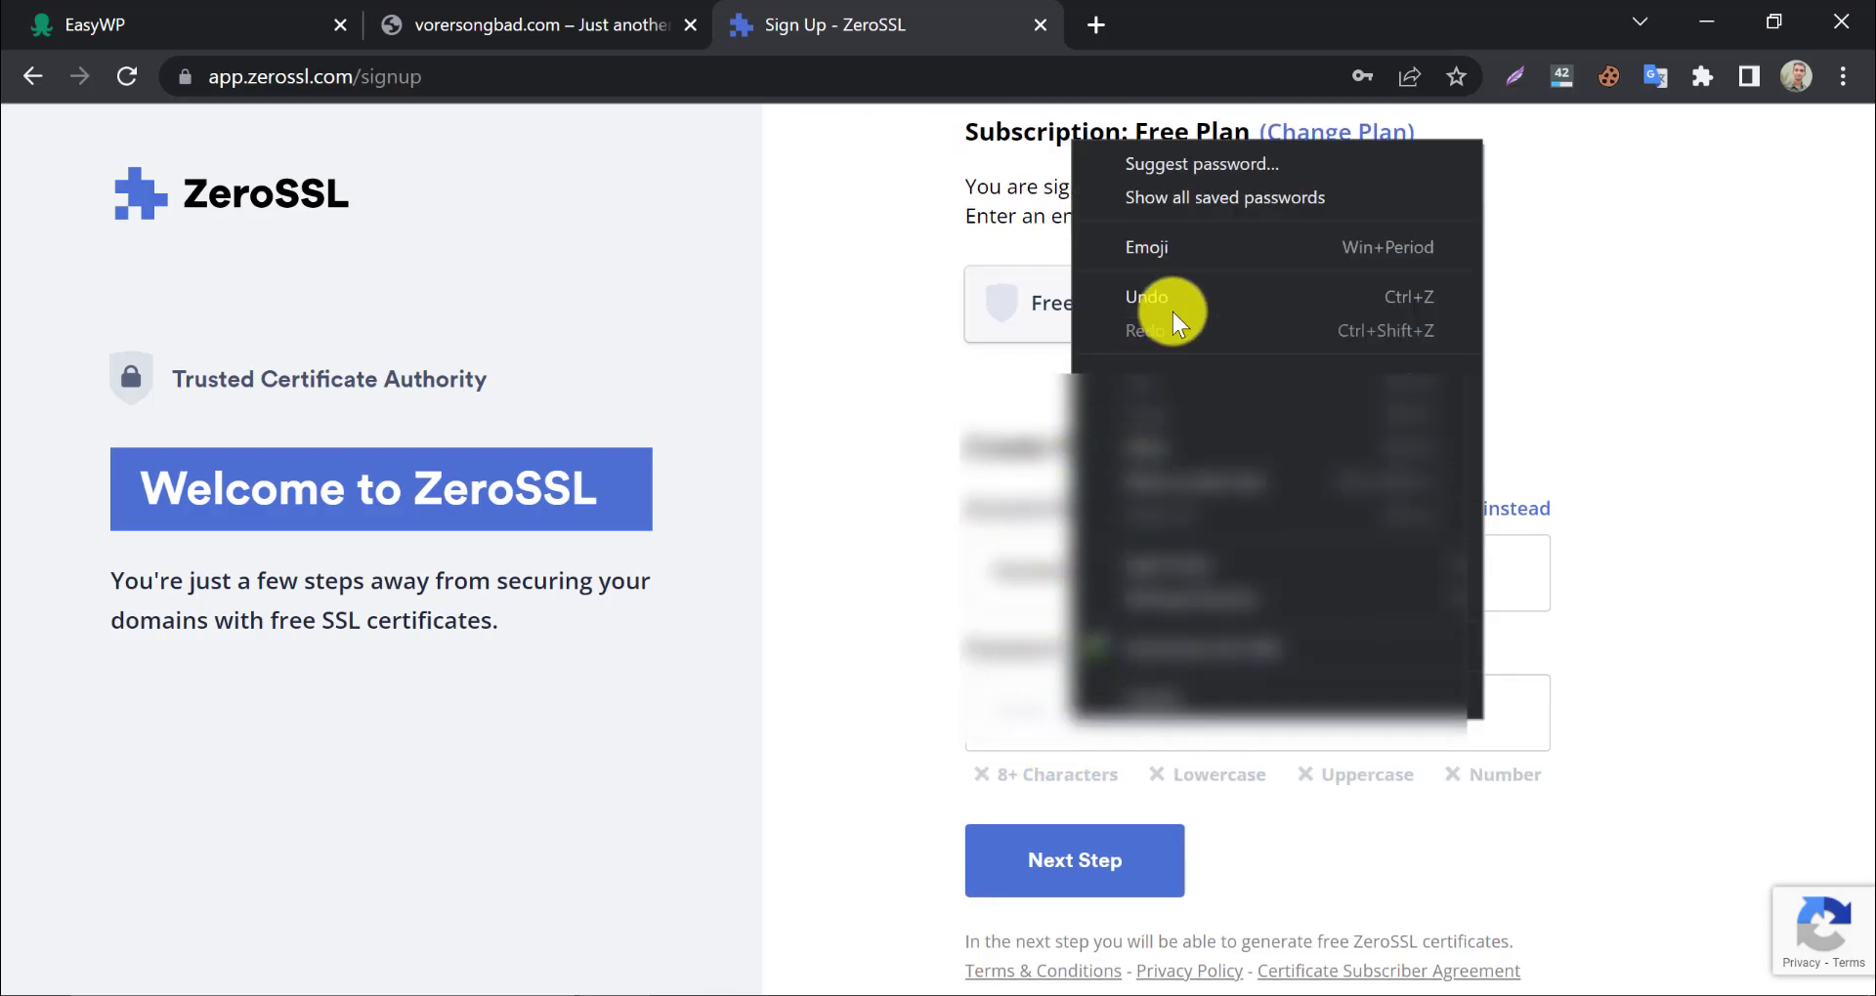
pyautogui.click(1202, 166)
pyautogui.click(1309, 787)
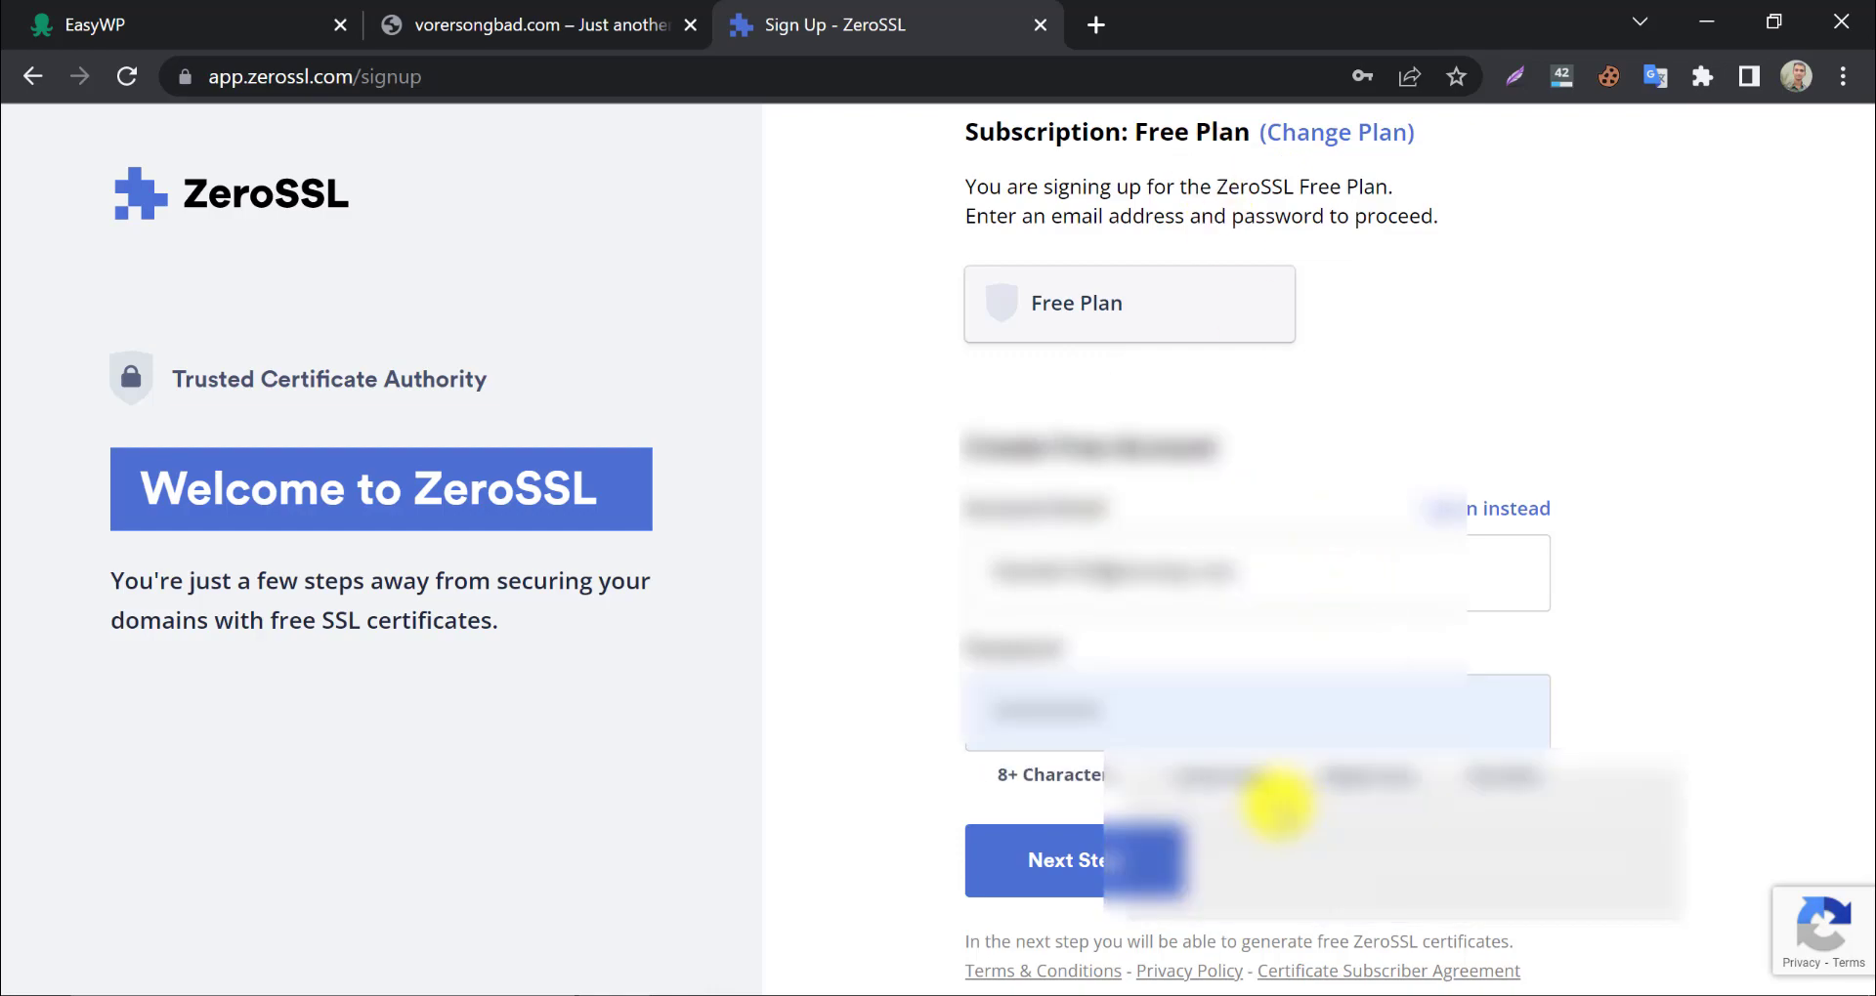
pyautogui.click(1075, 868)
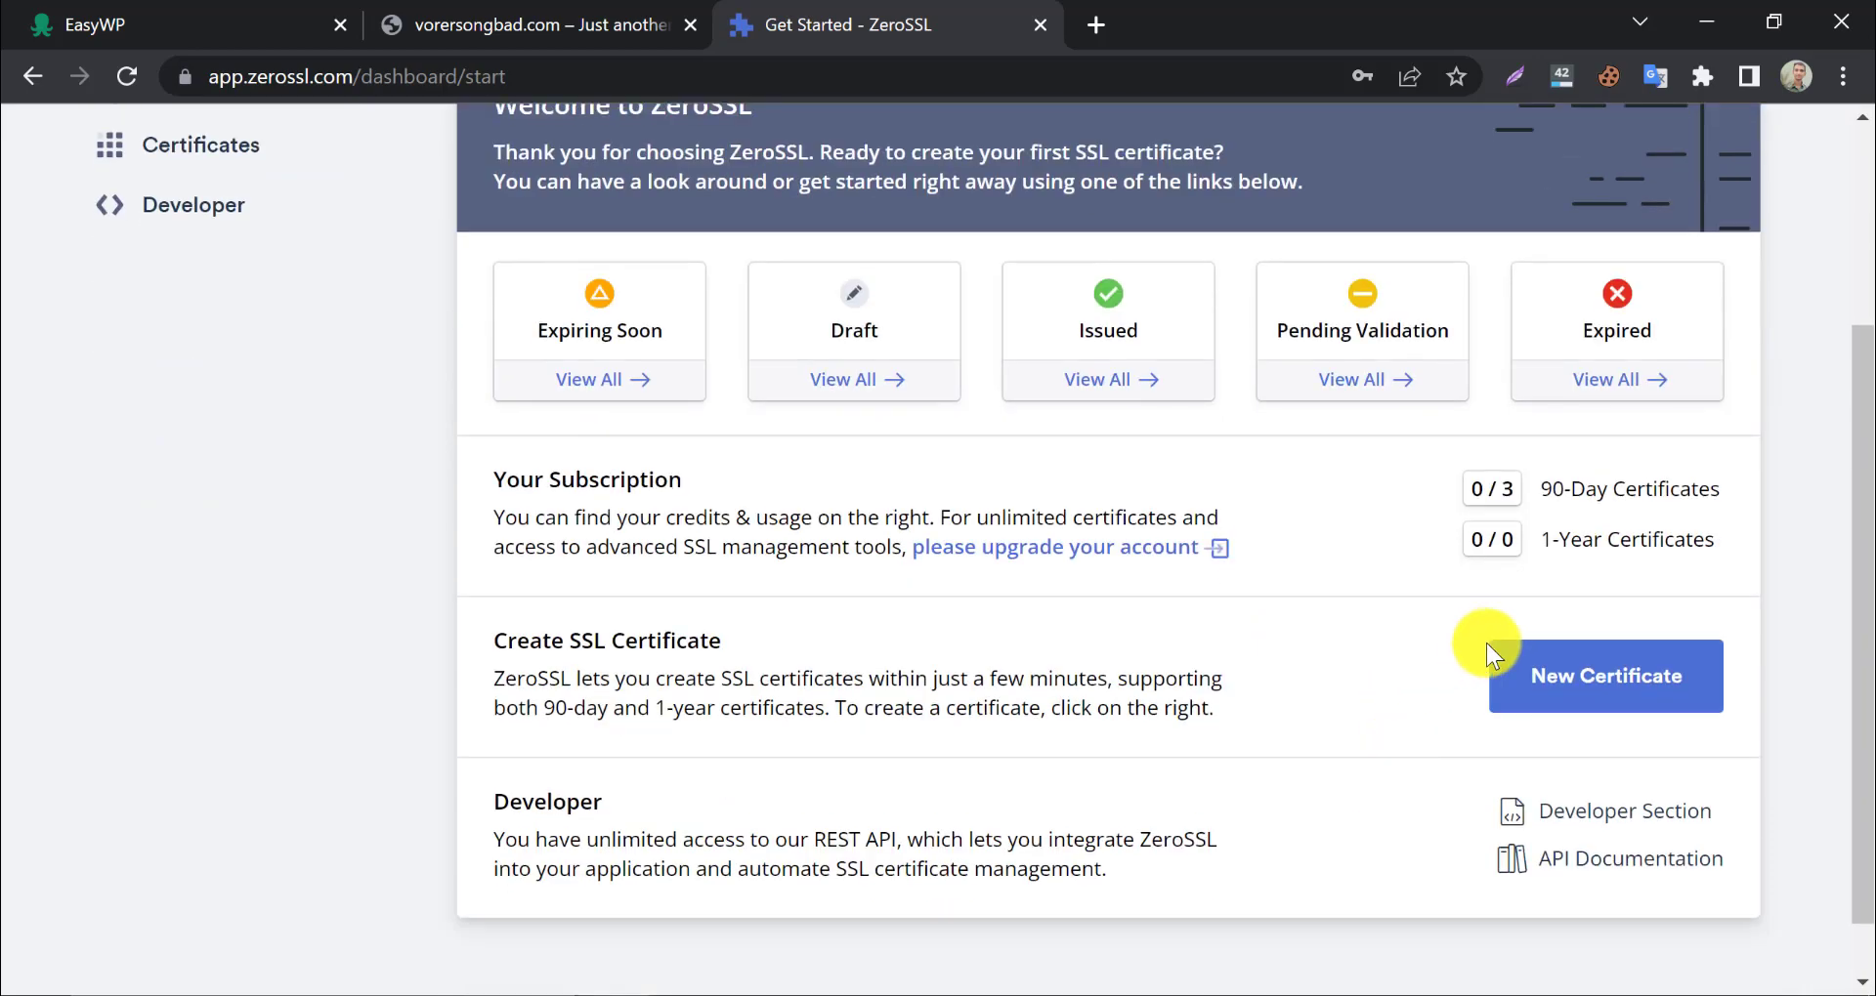
# Start a new SSL certificate and paste the address copied from the vorersongbad.com site as its domain
pyautogui.click(1563, 684)
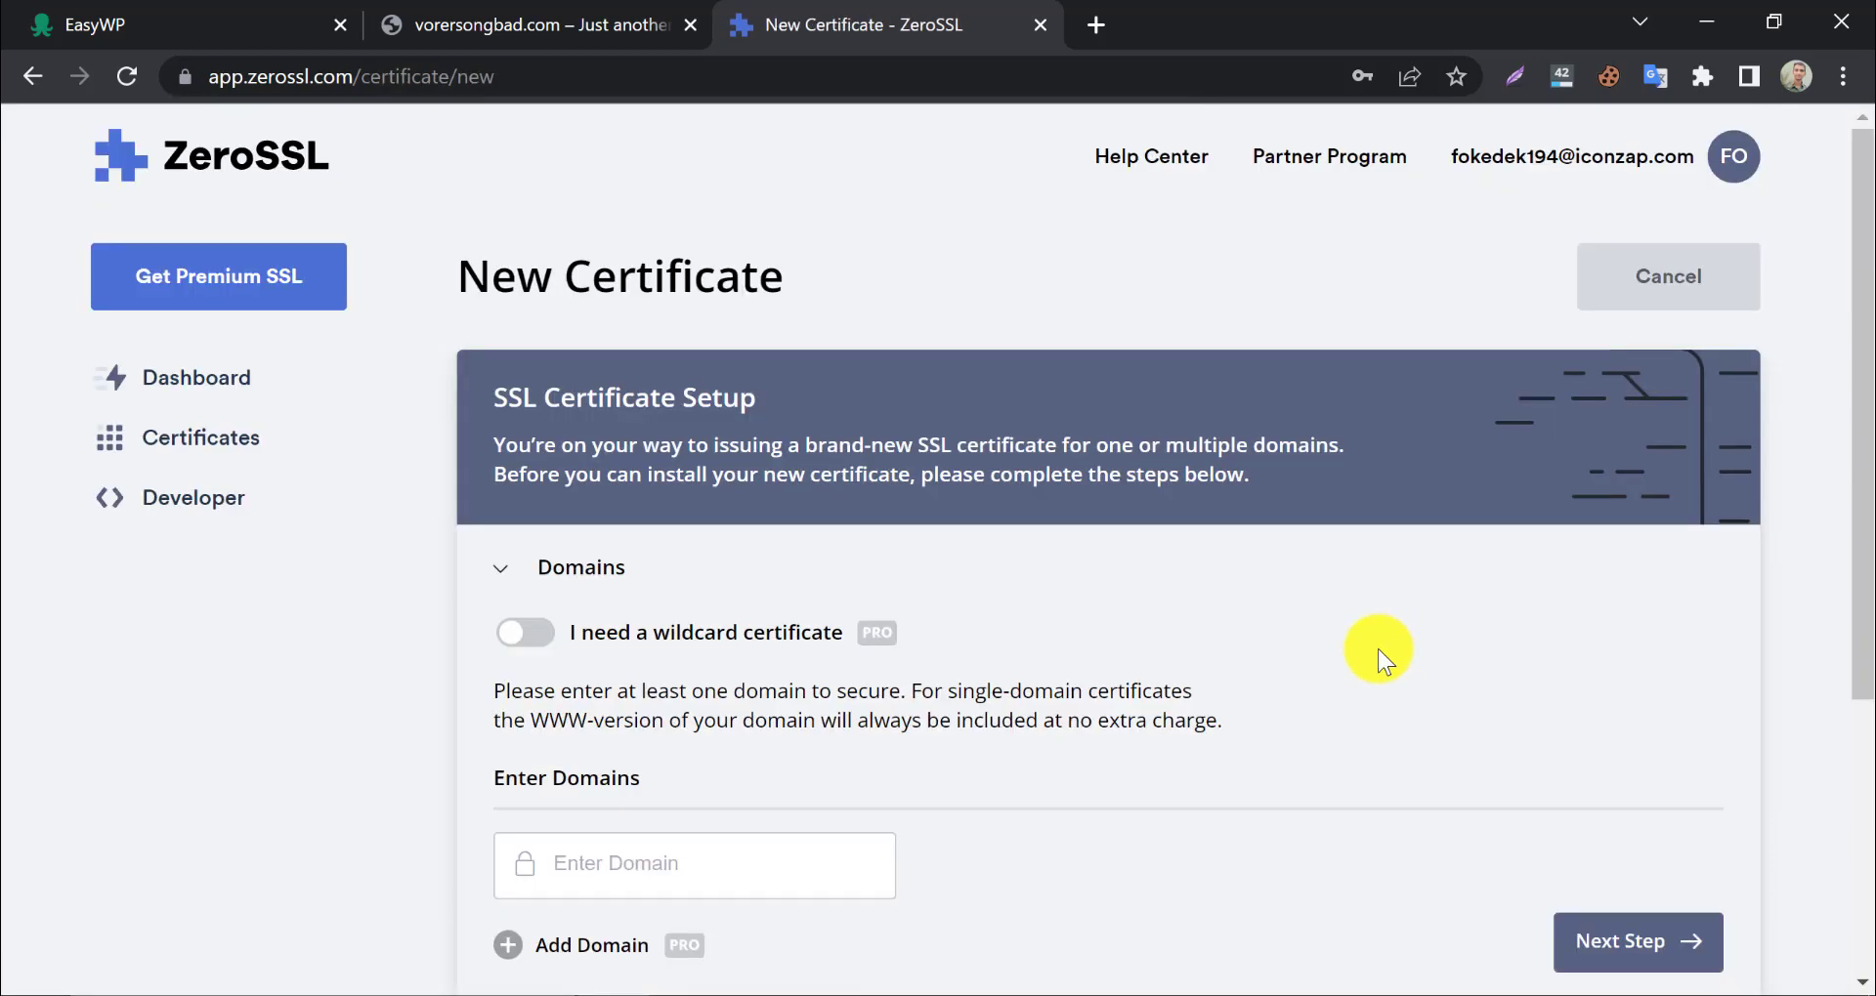
pyautogui.scroll(-1, 977, 625)
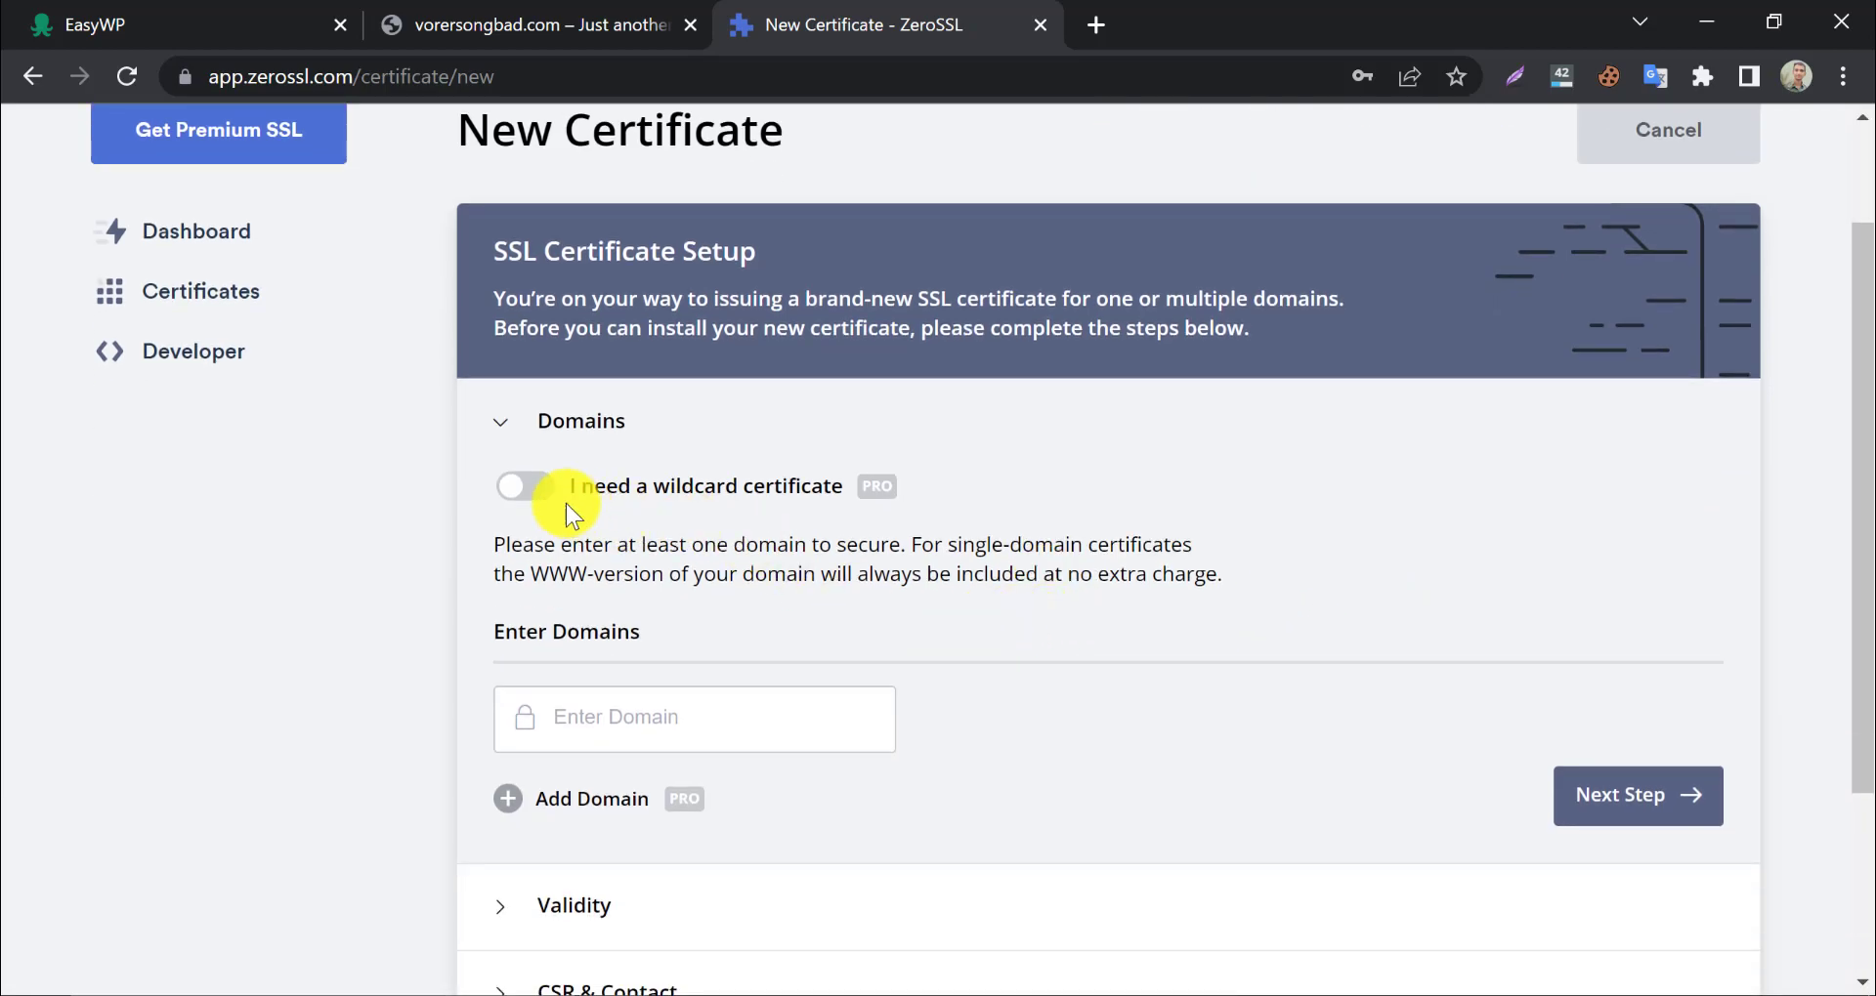
pyautogui.scroll(-1, 787, 592)
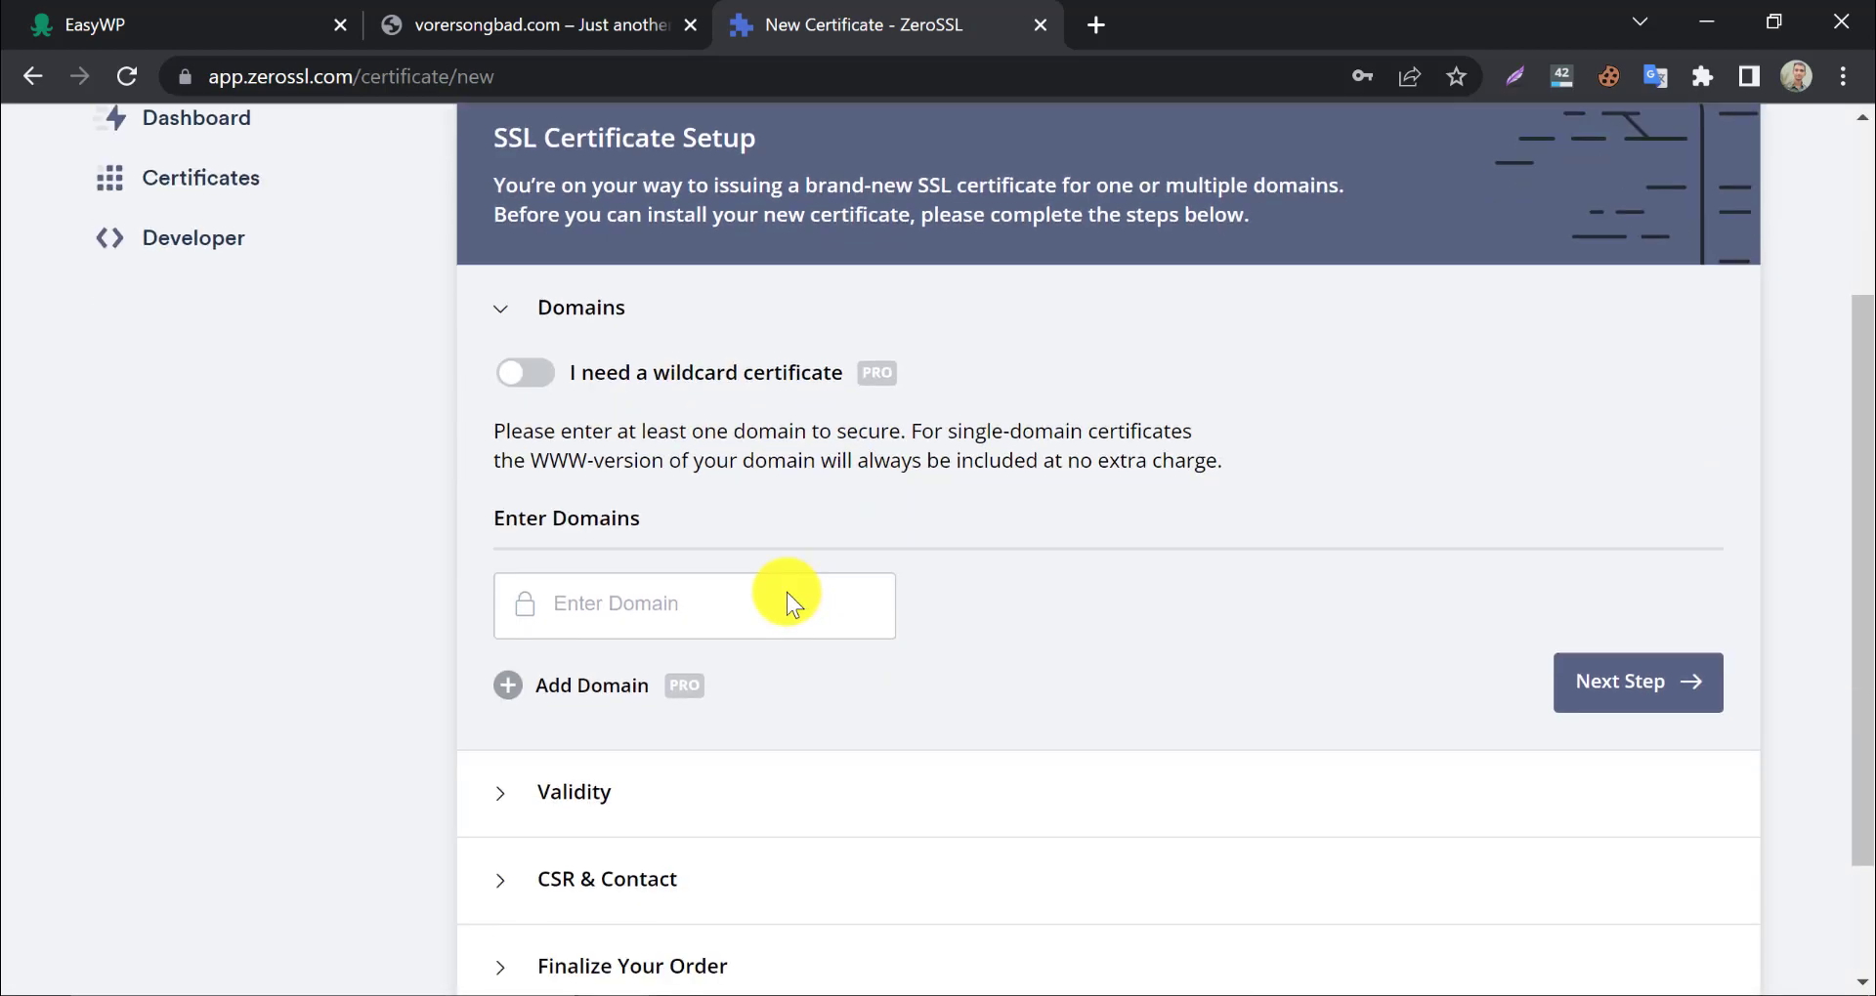
pyautogui.click(500, 21)
pyautogui.click(407, 73)
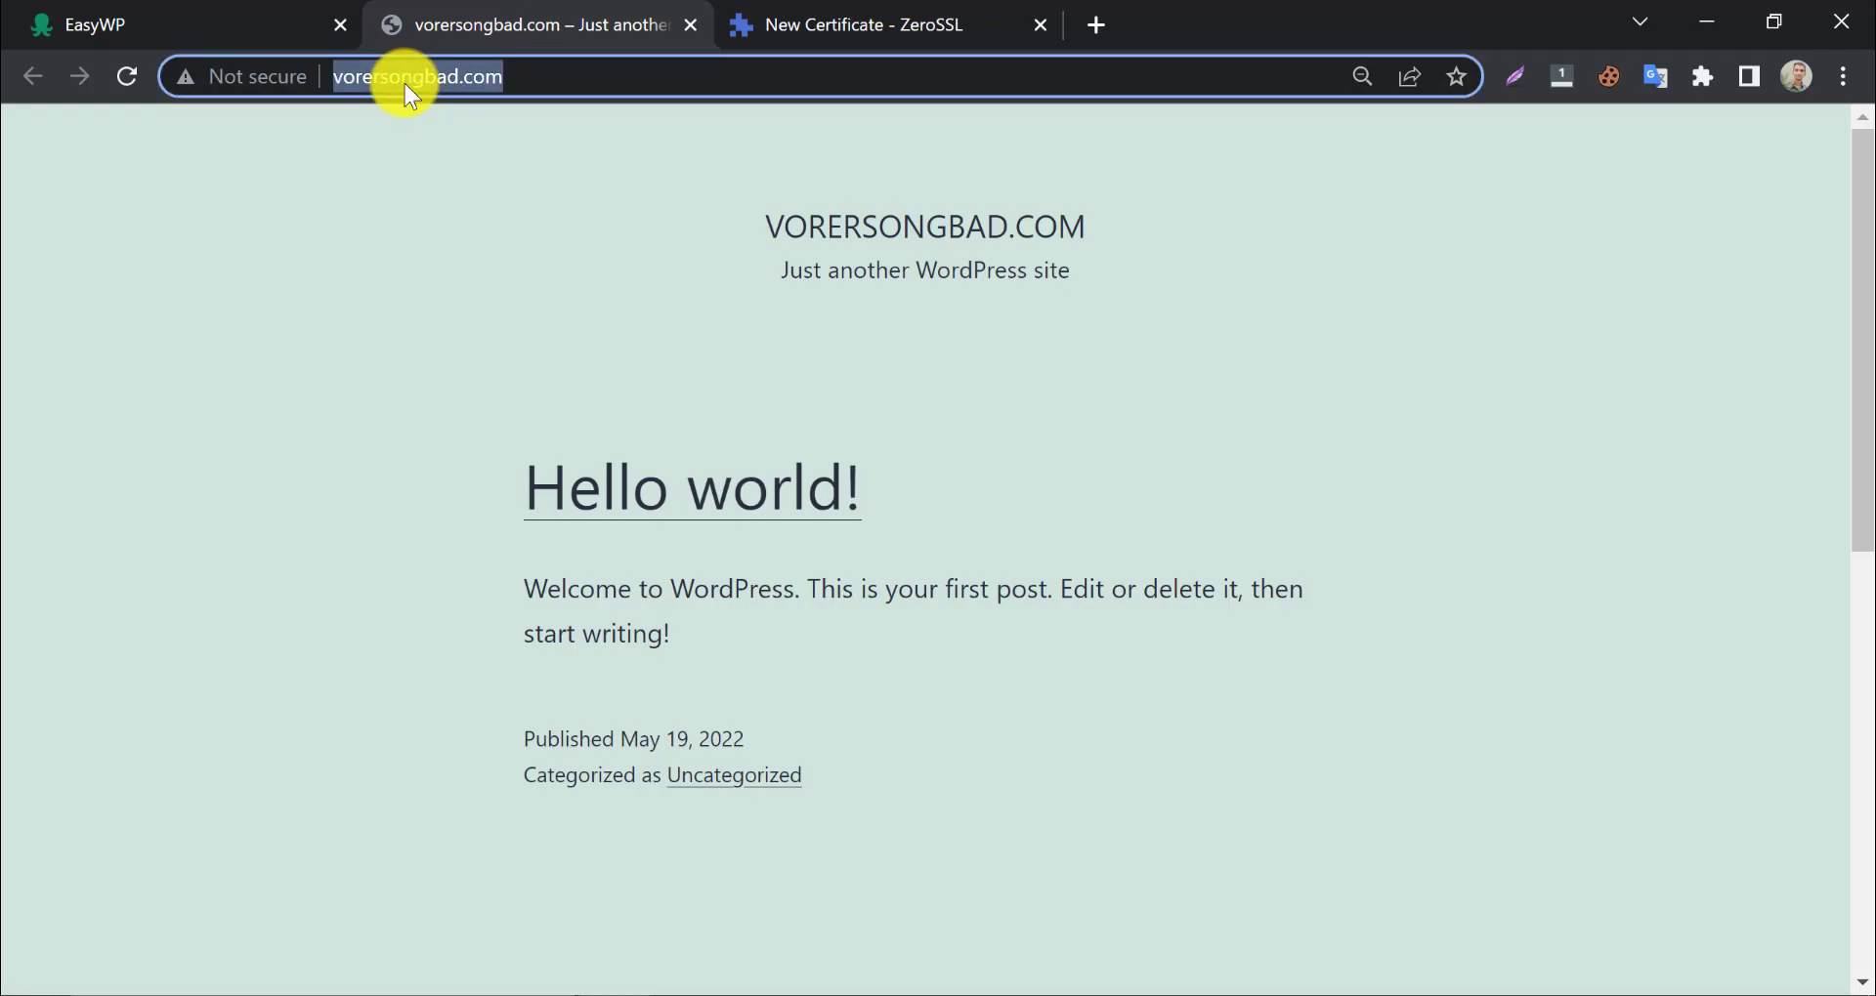
pyautogui.rightClick(407, 78)
pyautogui.click(483, 237)
pyautogui.click(831, 20)
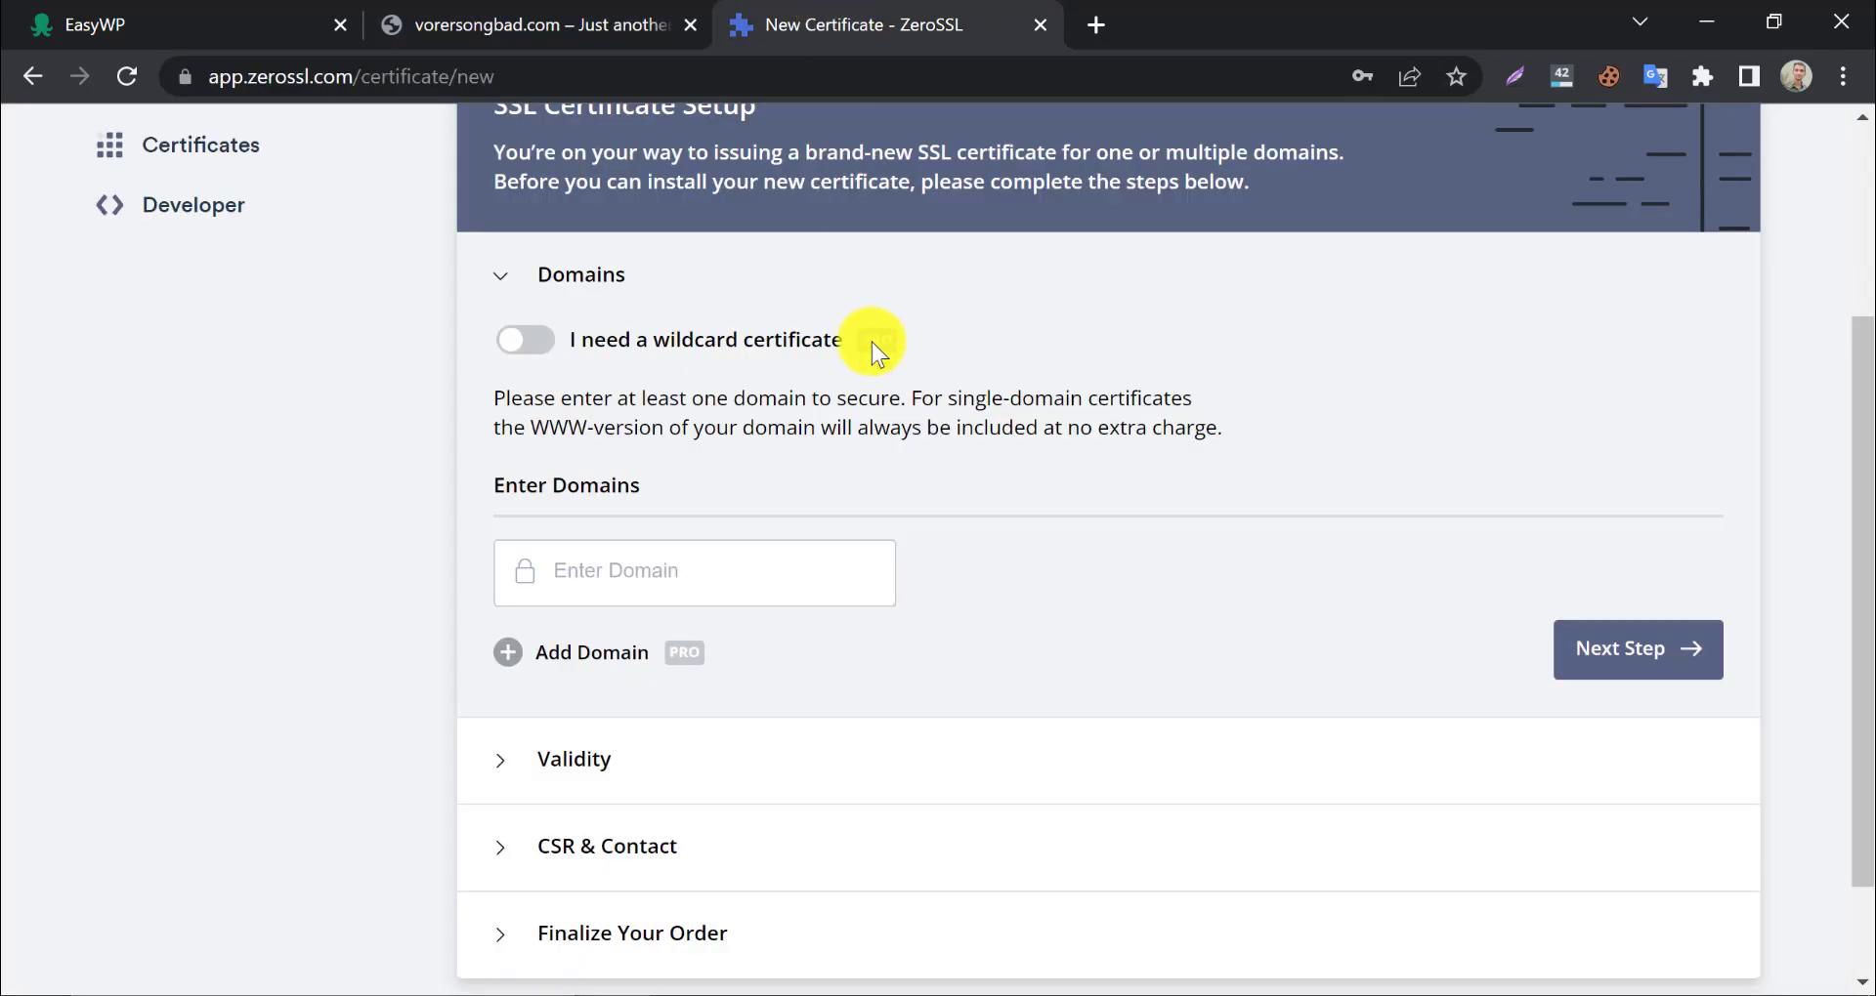
pyautogui.rightClick(665, 549)
pyautogui.click(824, 319)
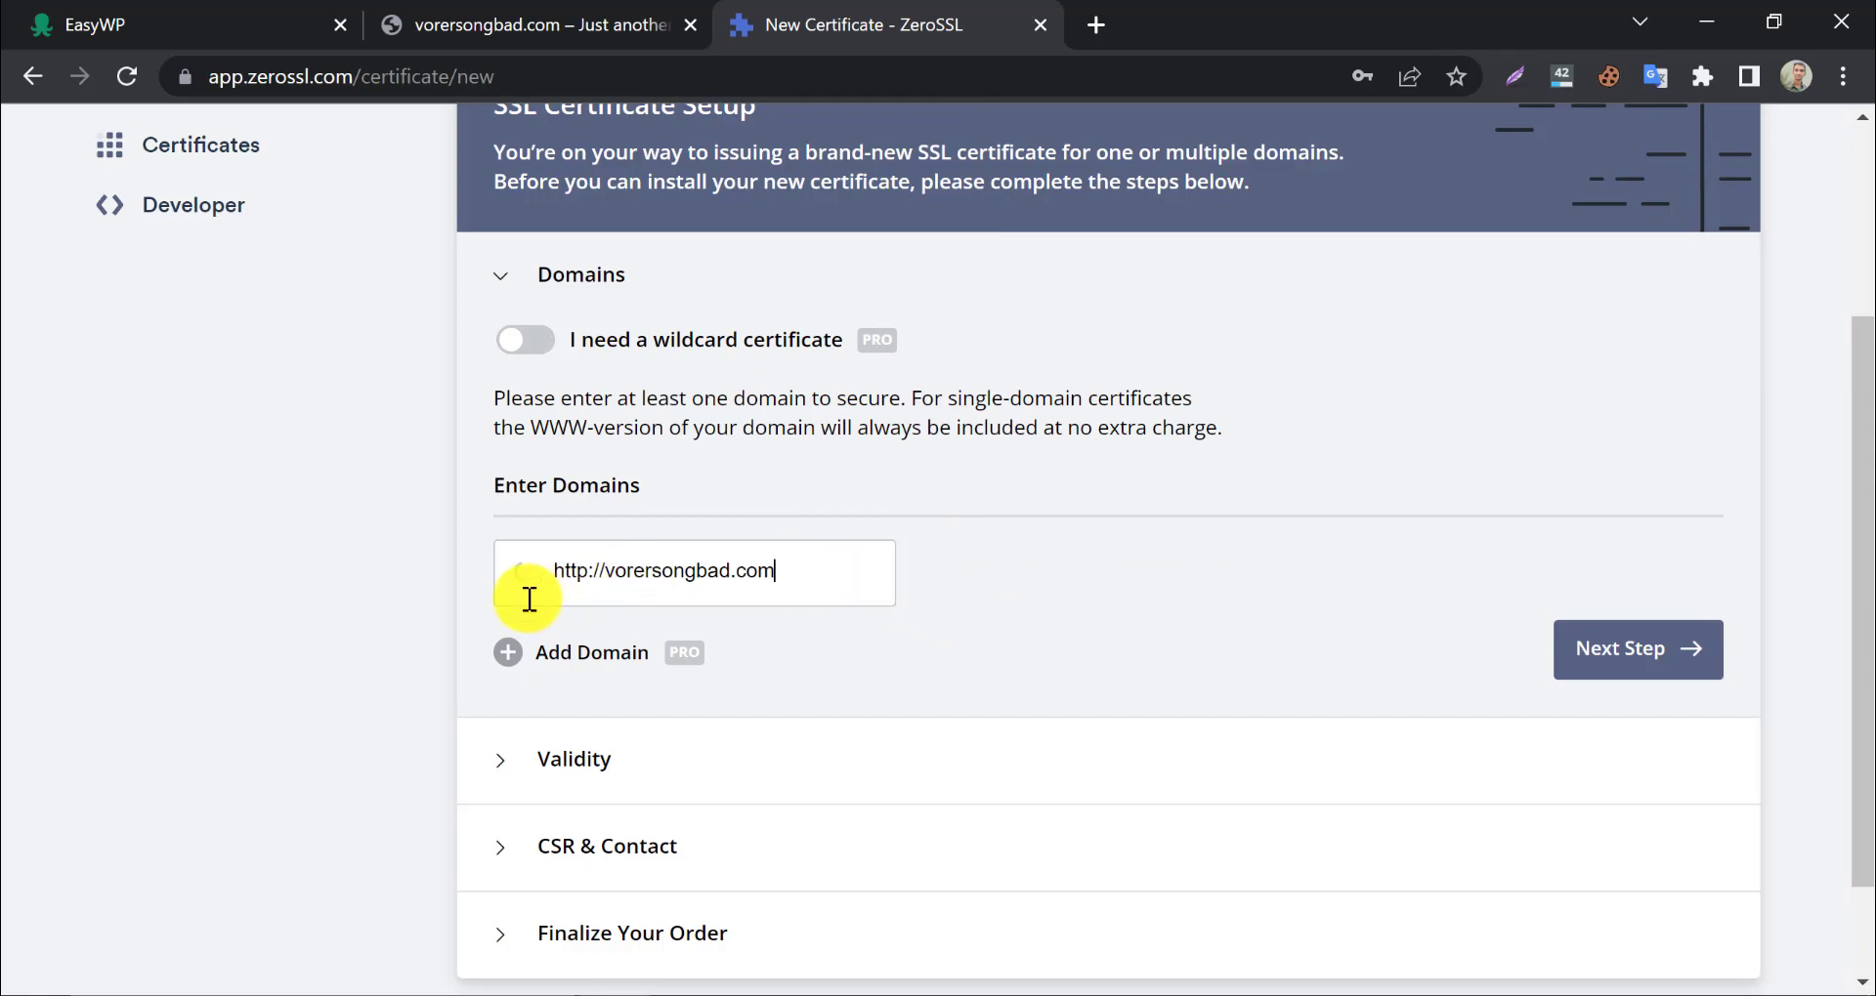
pyautogui.click(609, 579)
pyautogui.press('BackSpace')
pyautogui.press('BackSpace')
pyautogui.press('BackSpace')
pyautogui.press('BackSpace')
pyautogui.press('BackSpace')
pyautogui.press('BackSpace')
pyautogui.press('BackSpace')
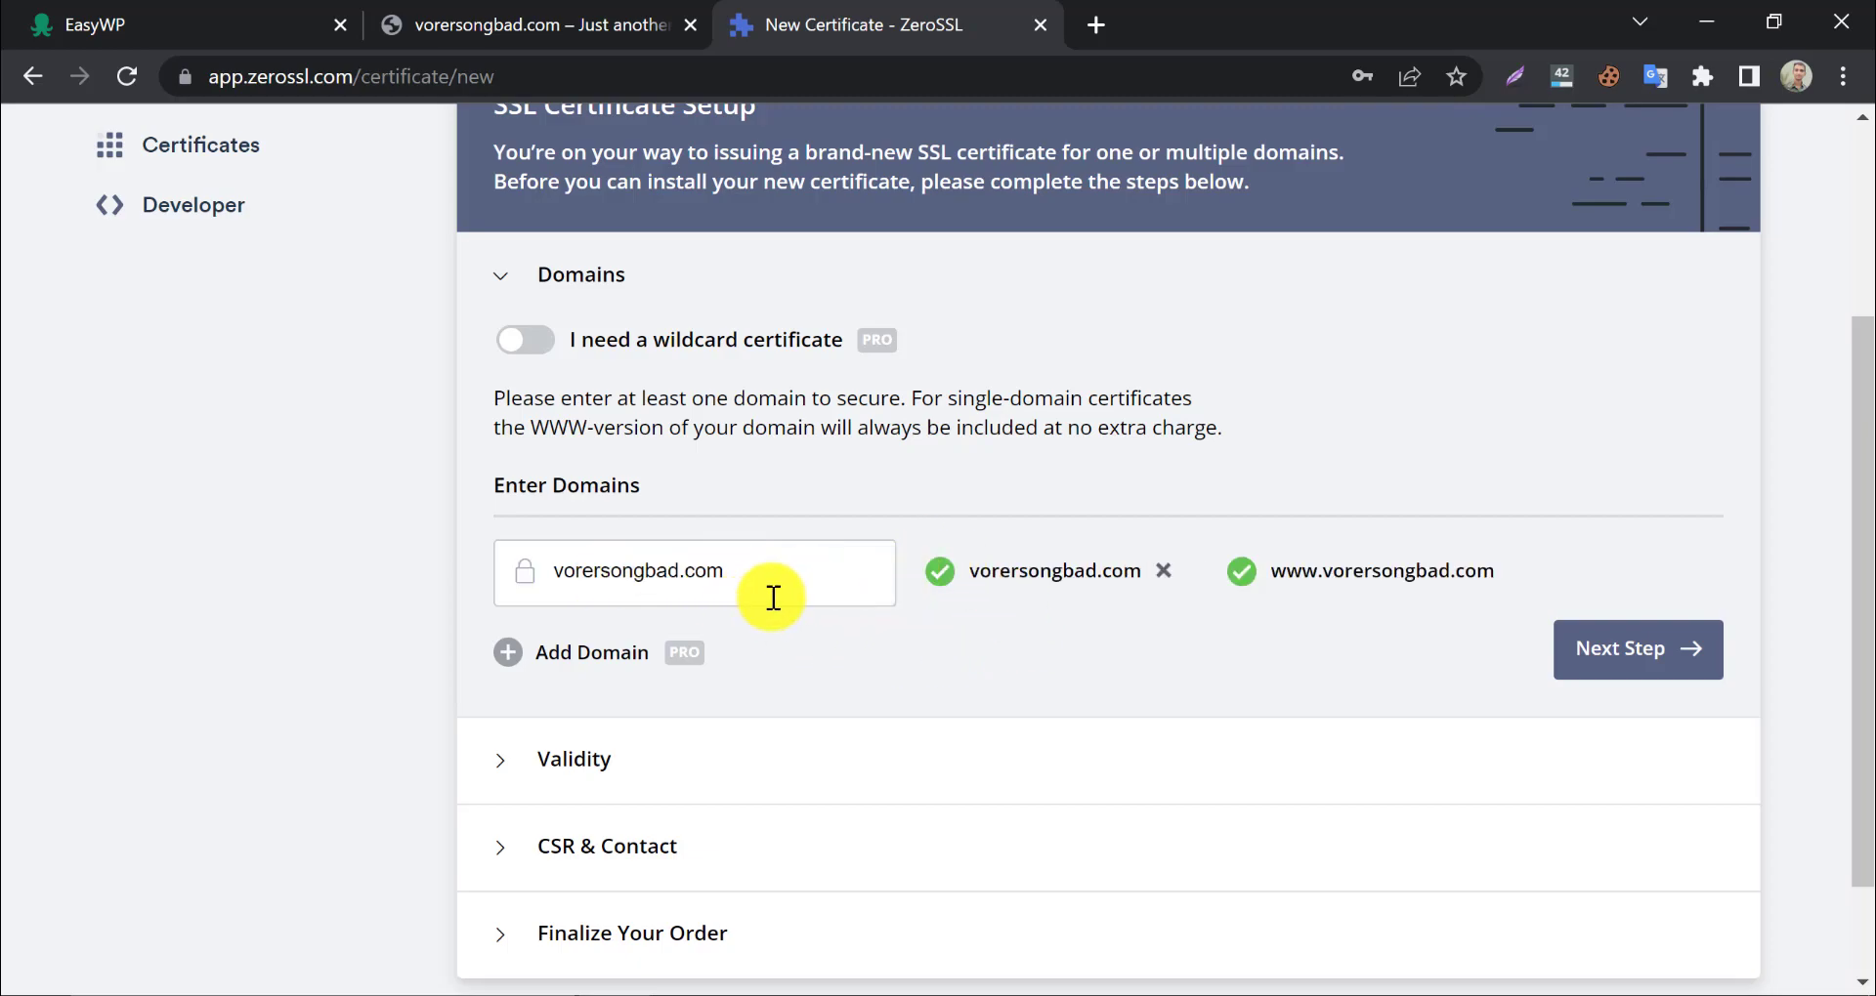
pyautogui.scroll(-2, 811, 610)
pyautogui.click(1608, 512)
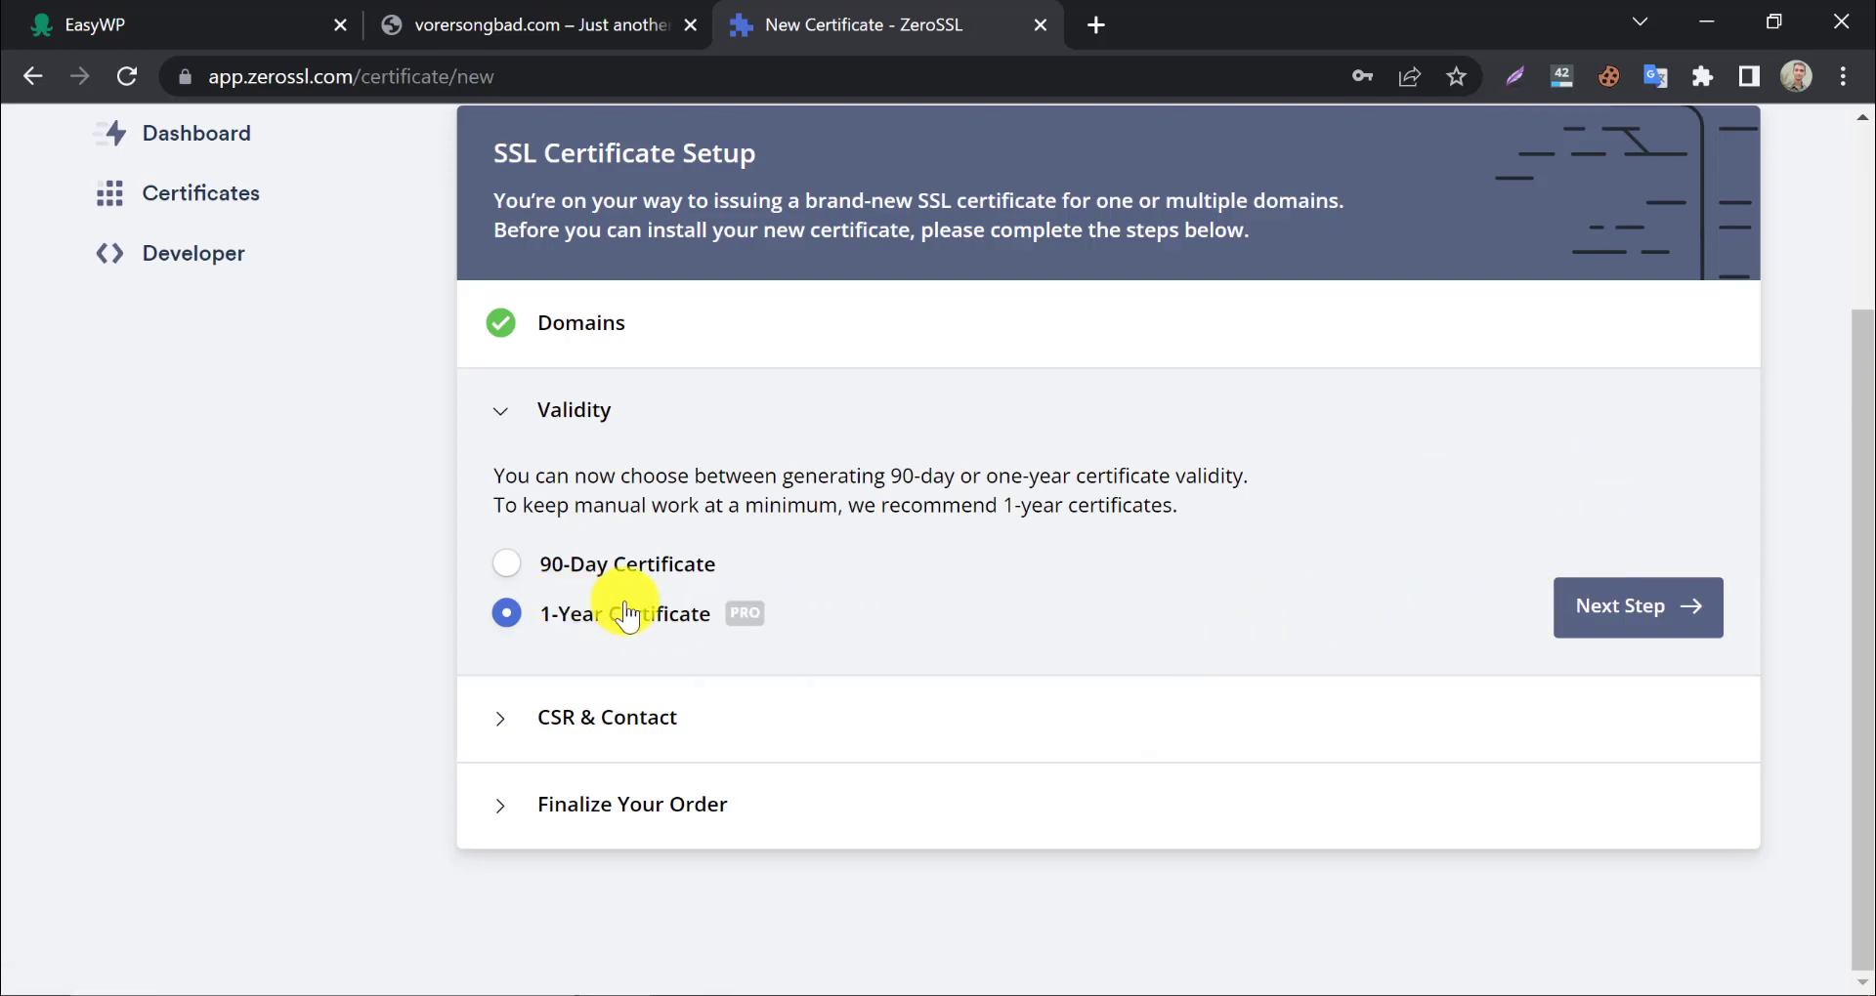
# Choose a 90-Day Certificate, keep the auto-generated CSR, and create the certificate on the Free plan
pyautogui.click(519, 565)
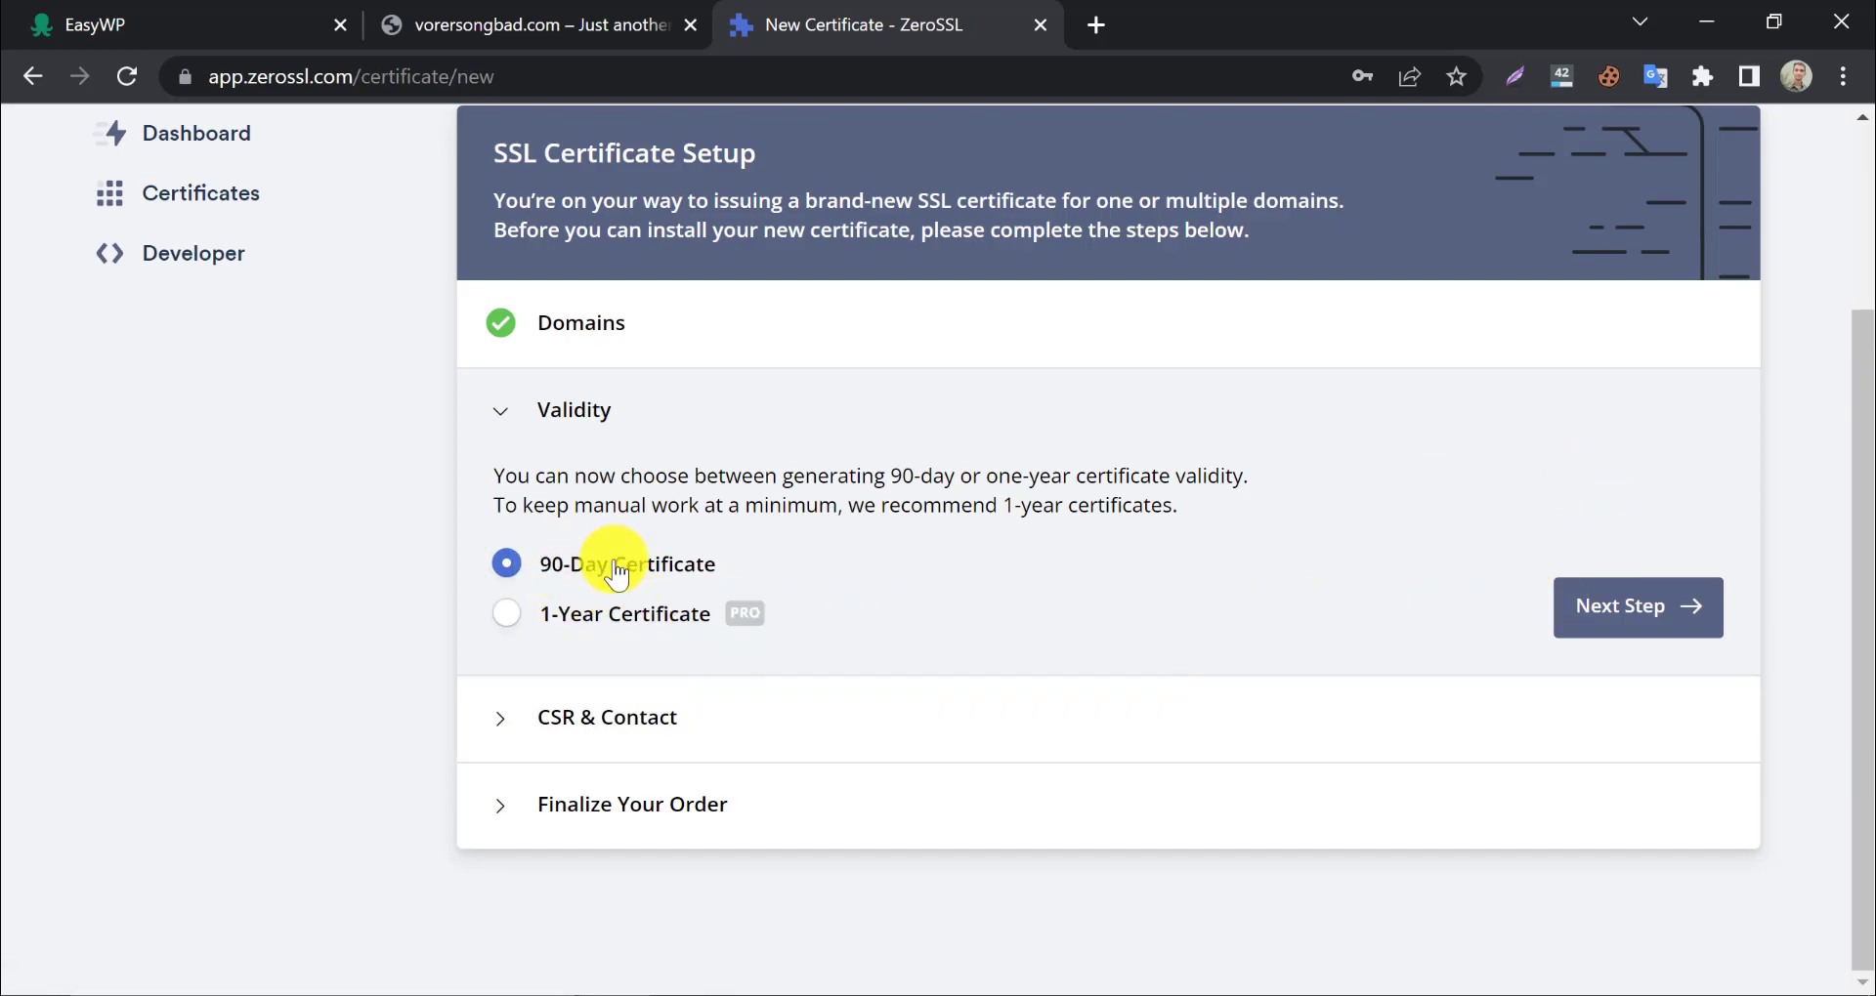
pyautogui.click(1645, 607)
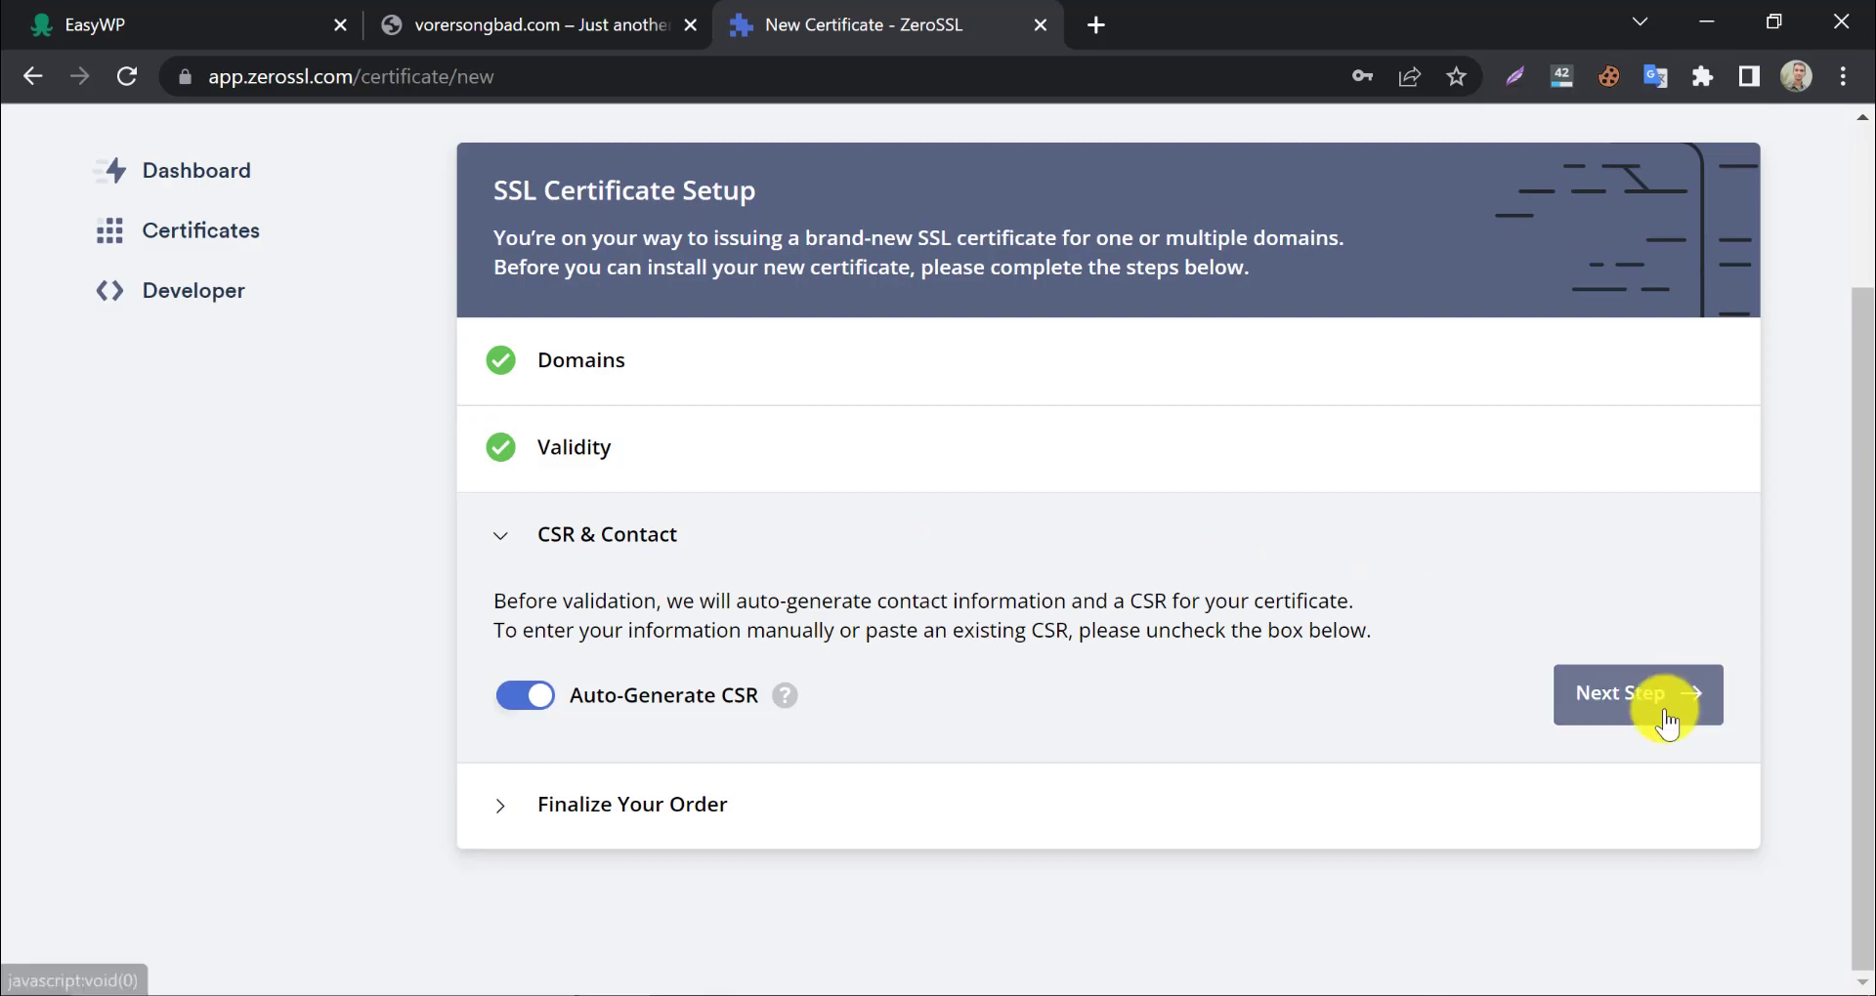
pyautogui.click(1614, 718)
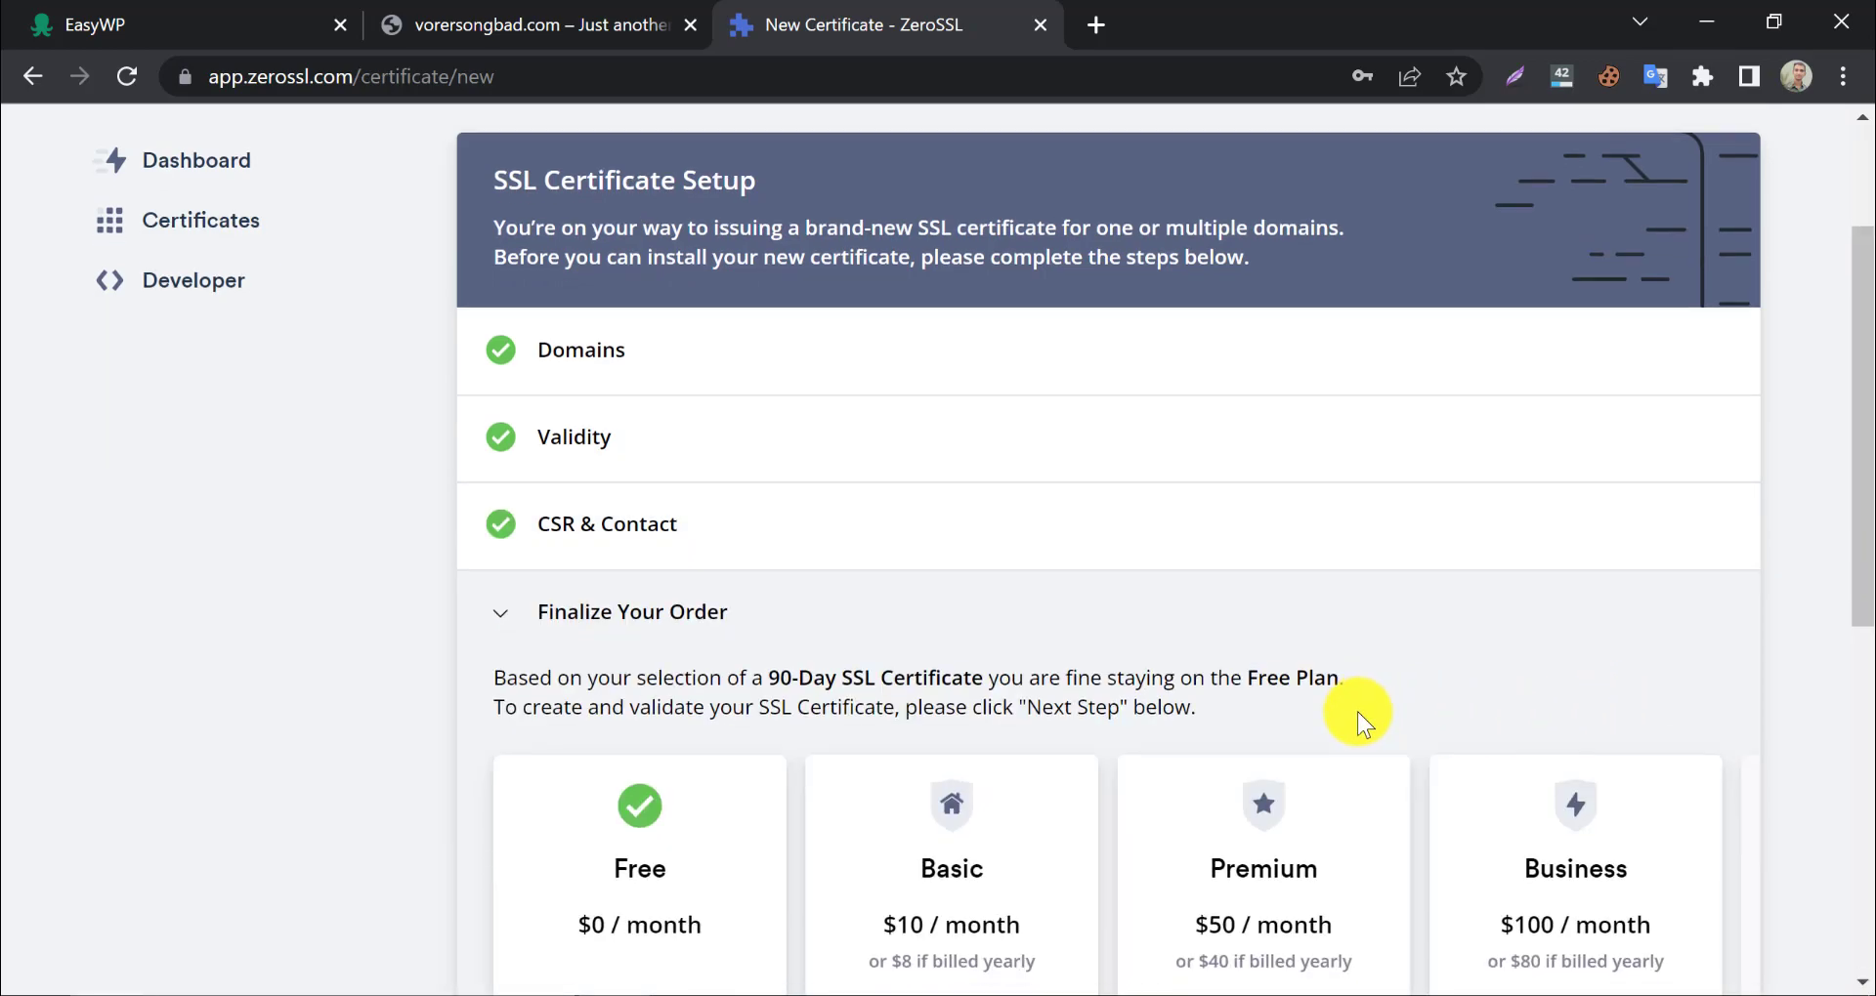
pyautogui.scroll(-5, 1075, 645)
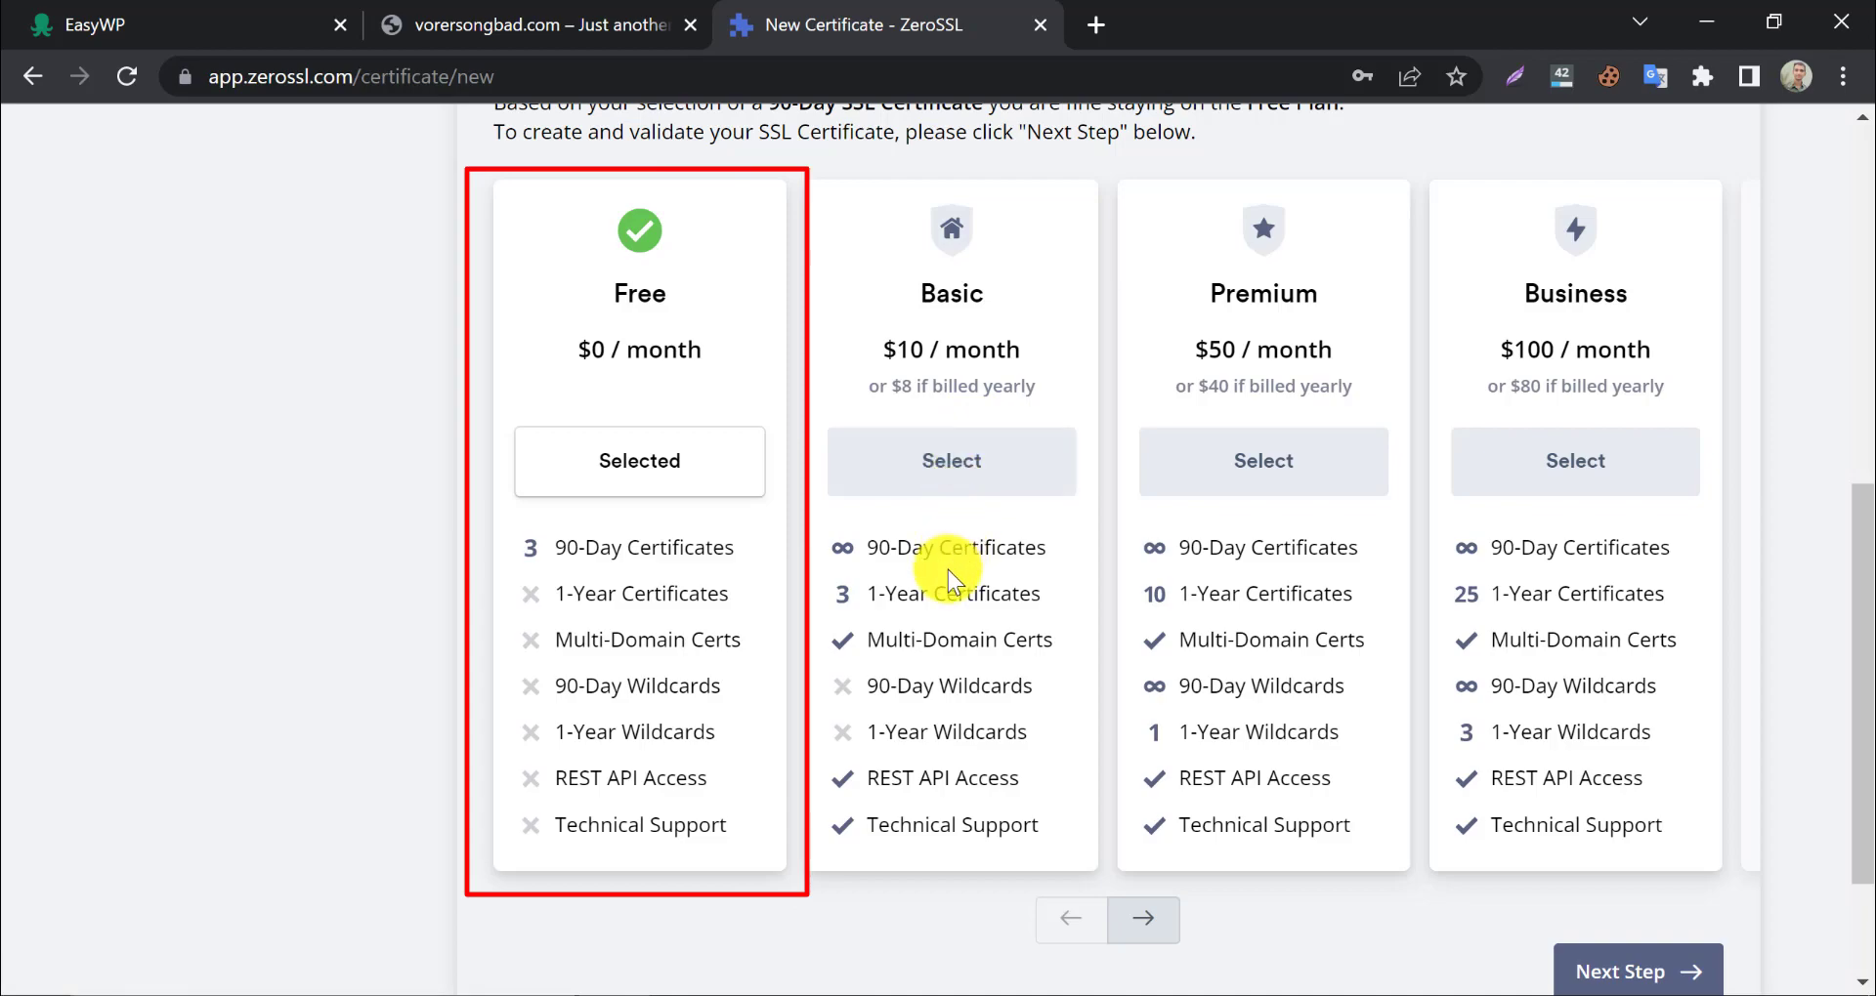
pyautogui.scroll(-2, 1270, 684)
pyautogui.click(1628, 791)
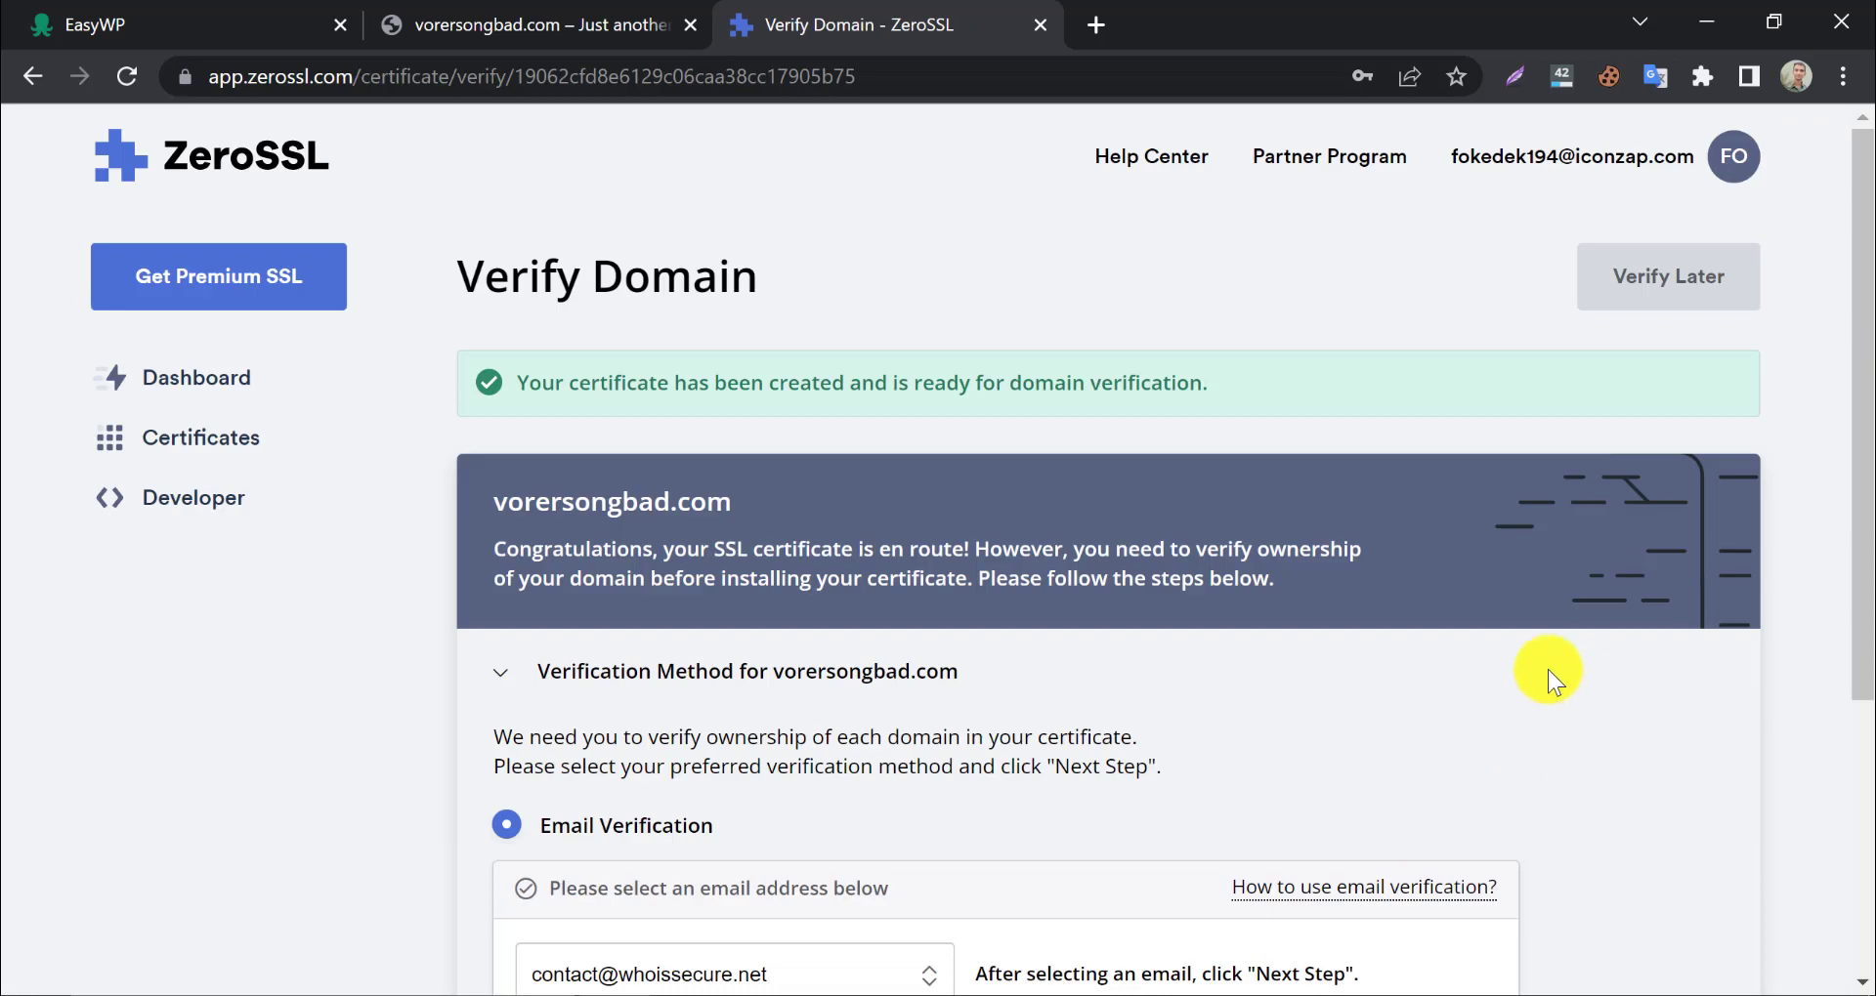
# Examine the HTTP File Upload, DNS (CNAME) and Email Verification methods for verifying vorersongbad.com
pyautogui.scroll(-4, 1113, 664)
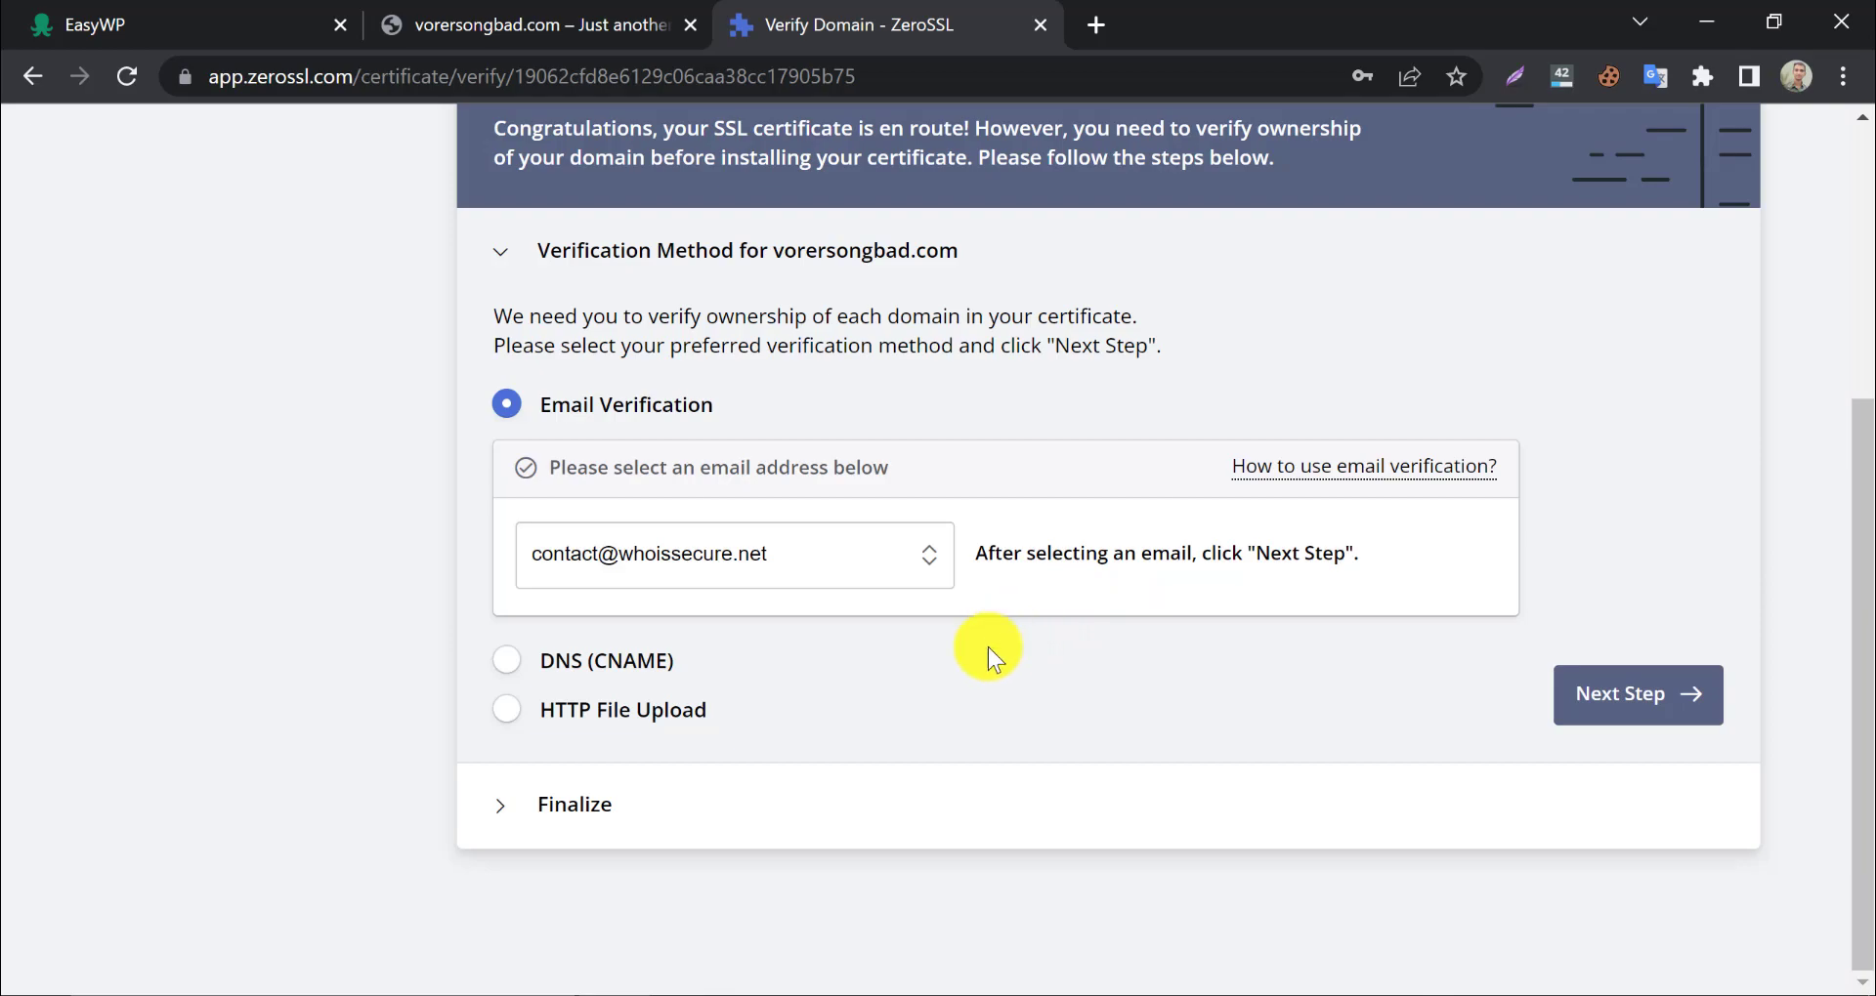
pyautogui.click(507, 713)
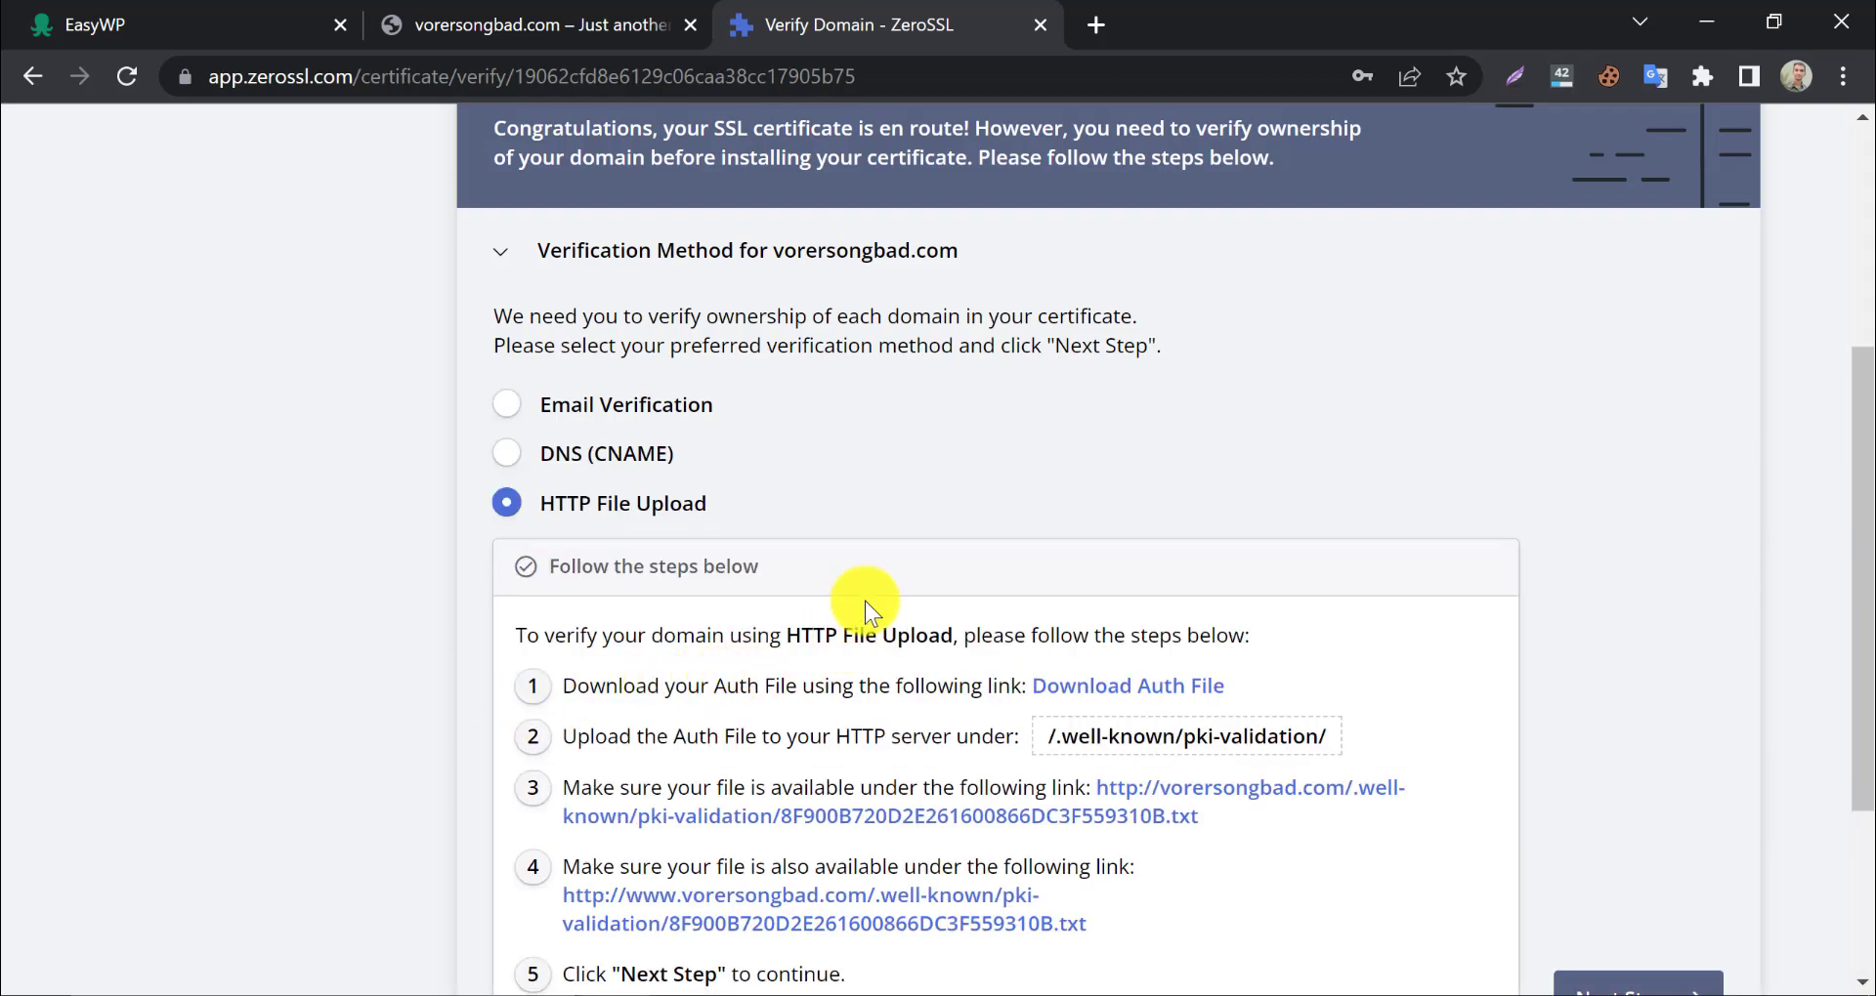
pyautogui.click(510, 453)
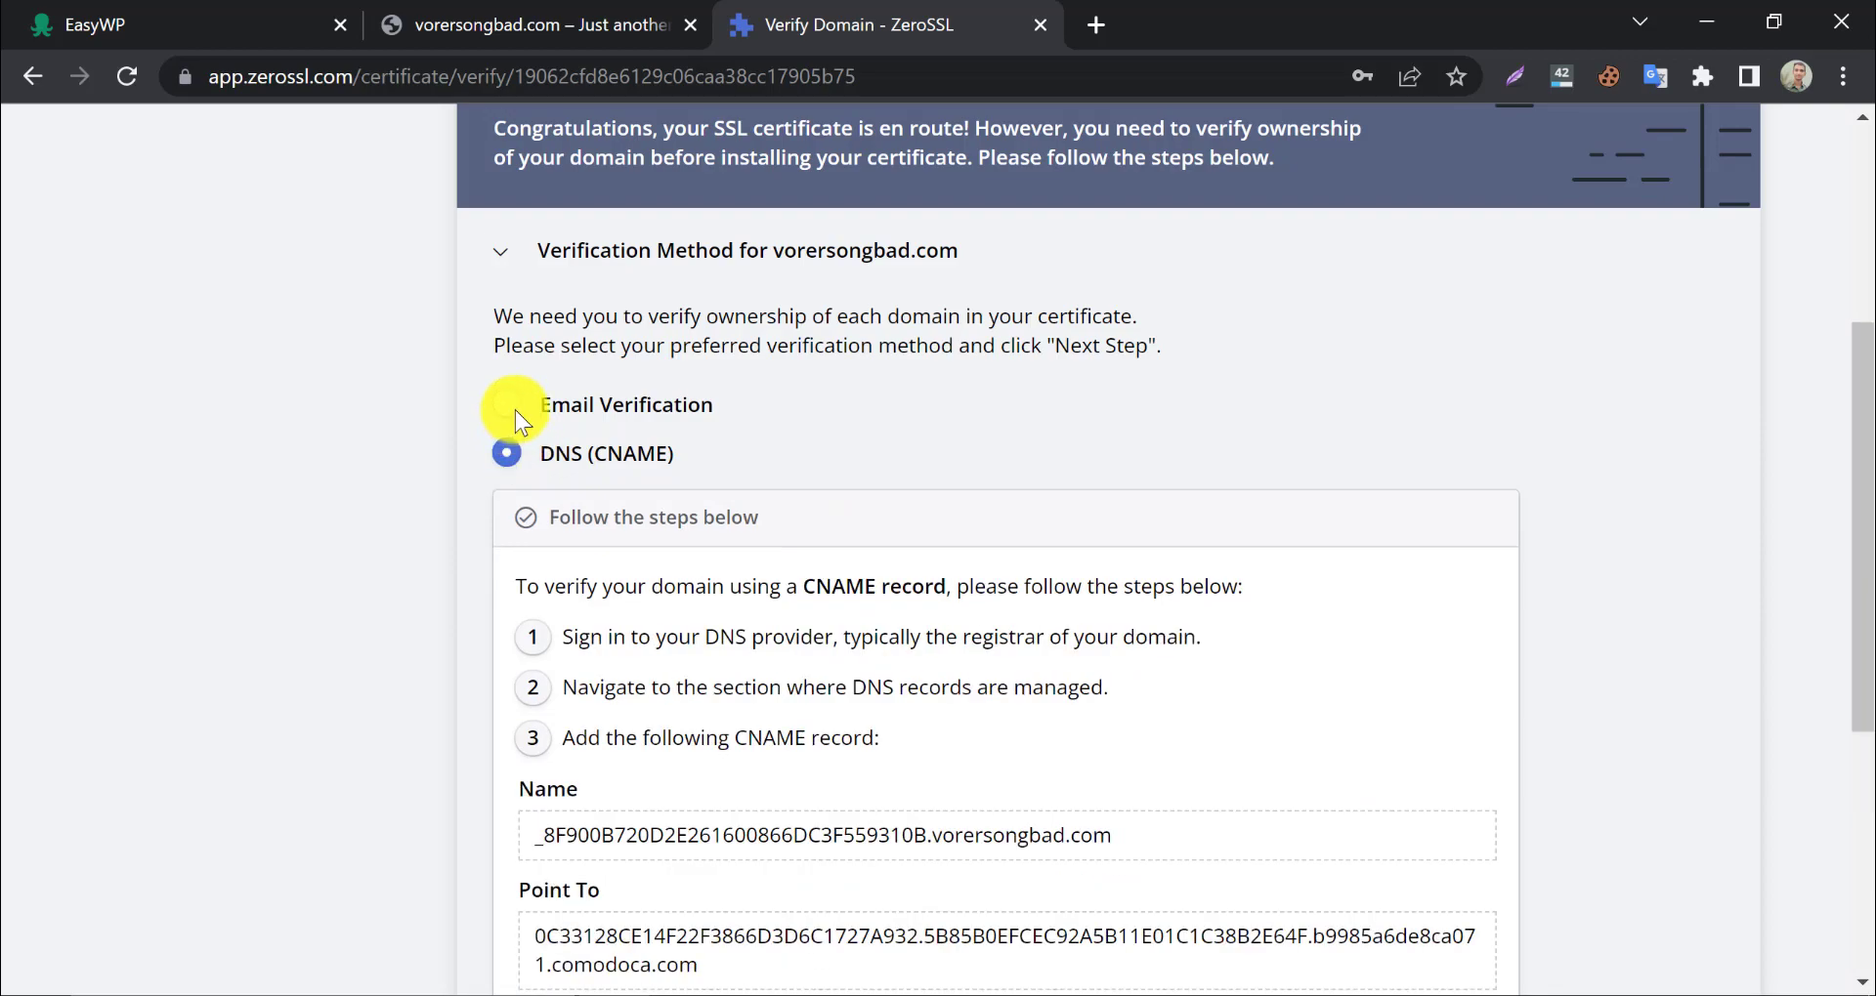
pyautogui.click(508, 404)
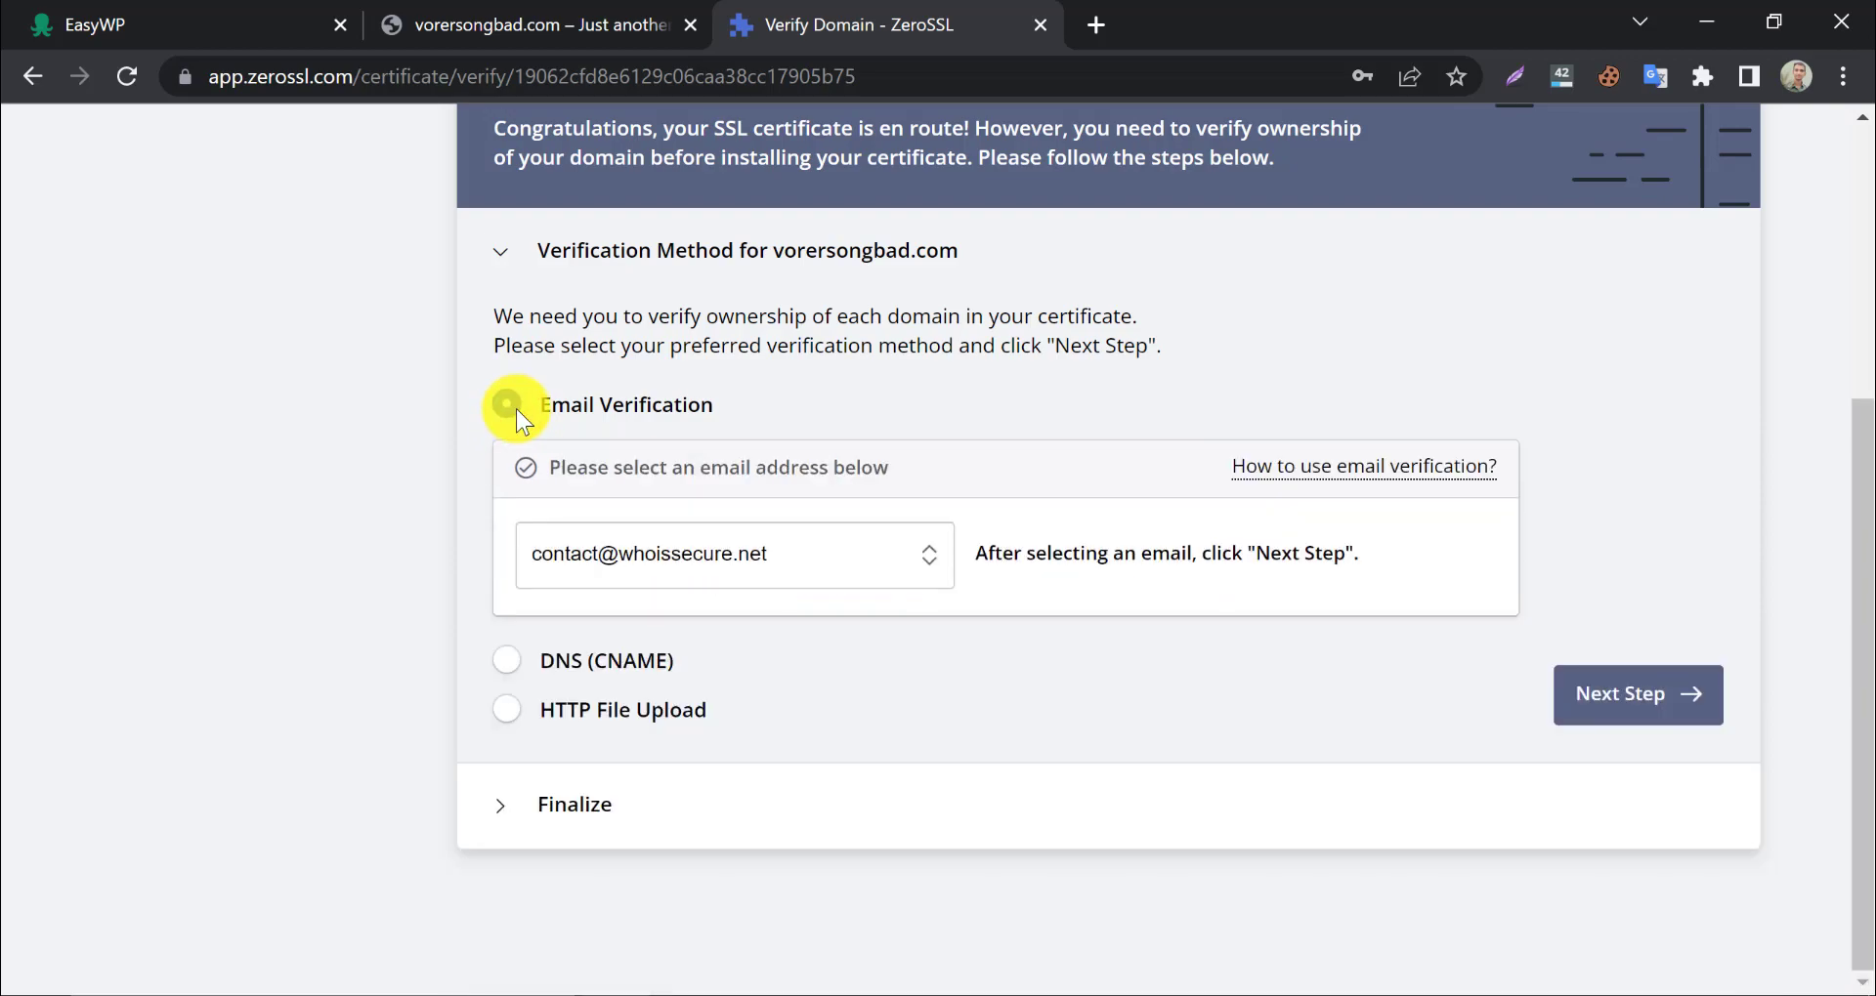
# Choose HTTP File Upload as the verification method for vorersongbad.com and open the site's WordPress admin dashboard from EasyWP
pyautogui.click(507, 709)
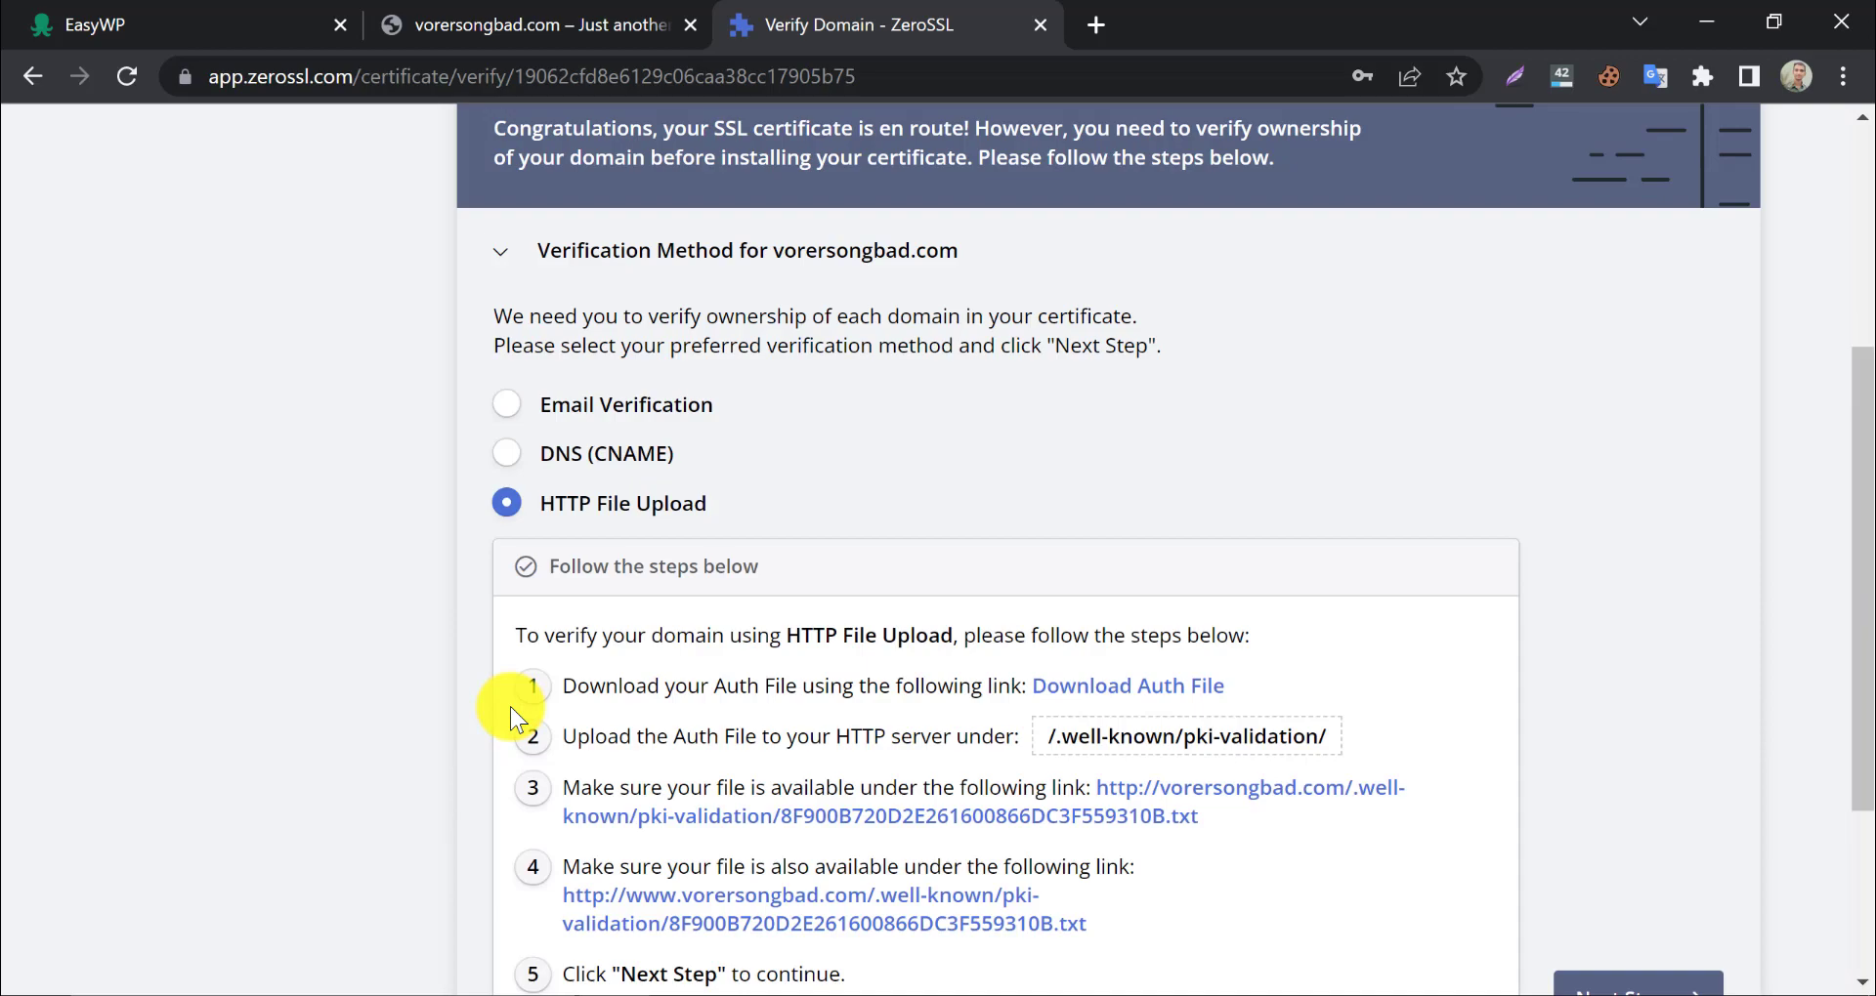
pyautogui.scroll(-2, 1061, 553)
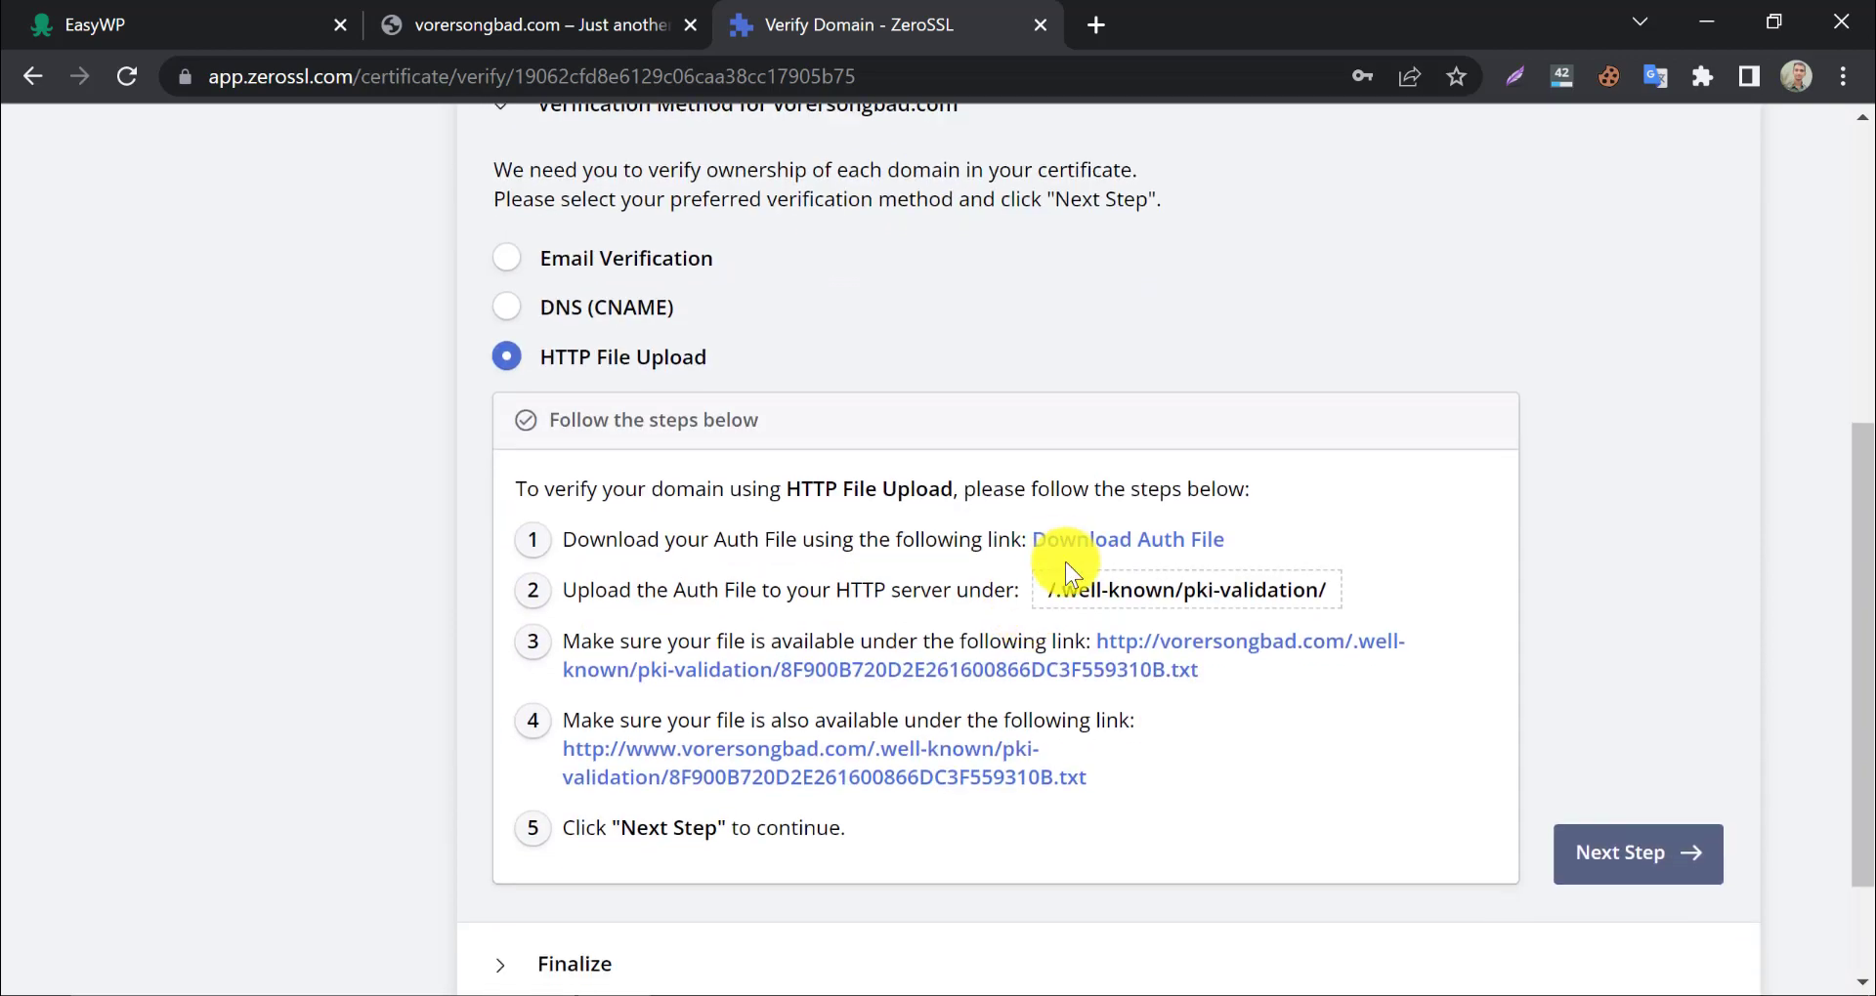
pyautogui.click(262, 10)
pyautogui.click(1403, 471)
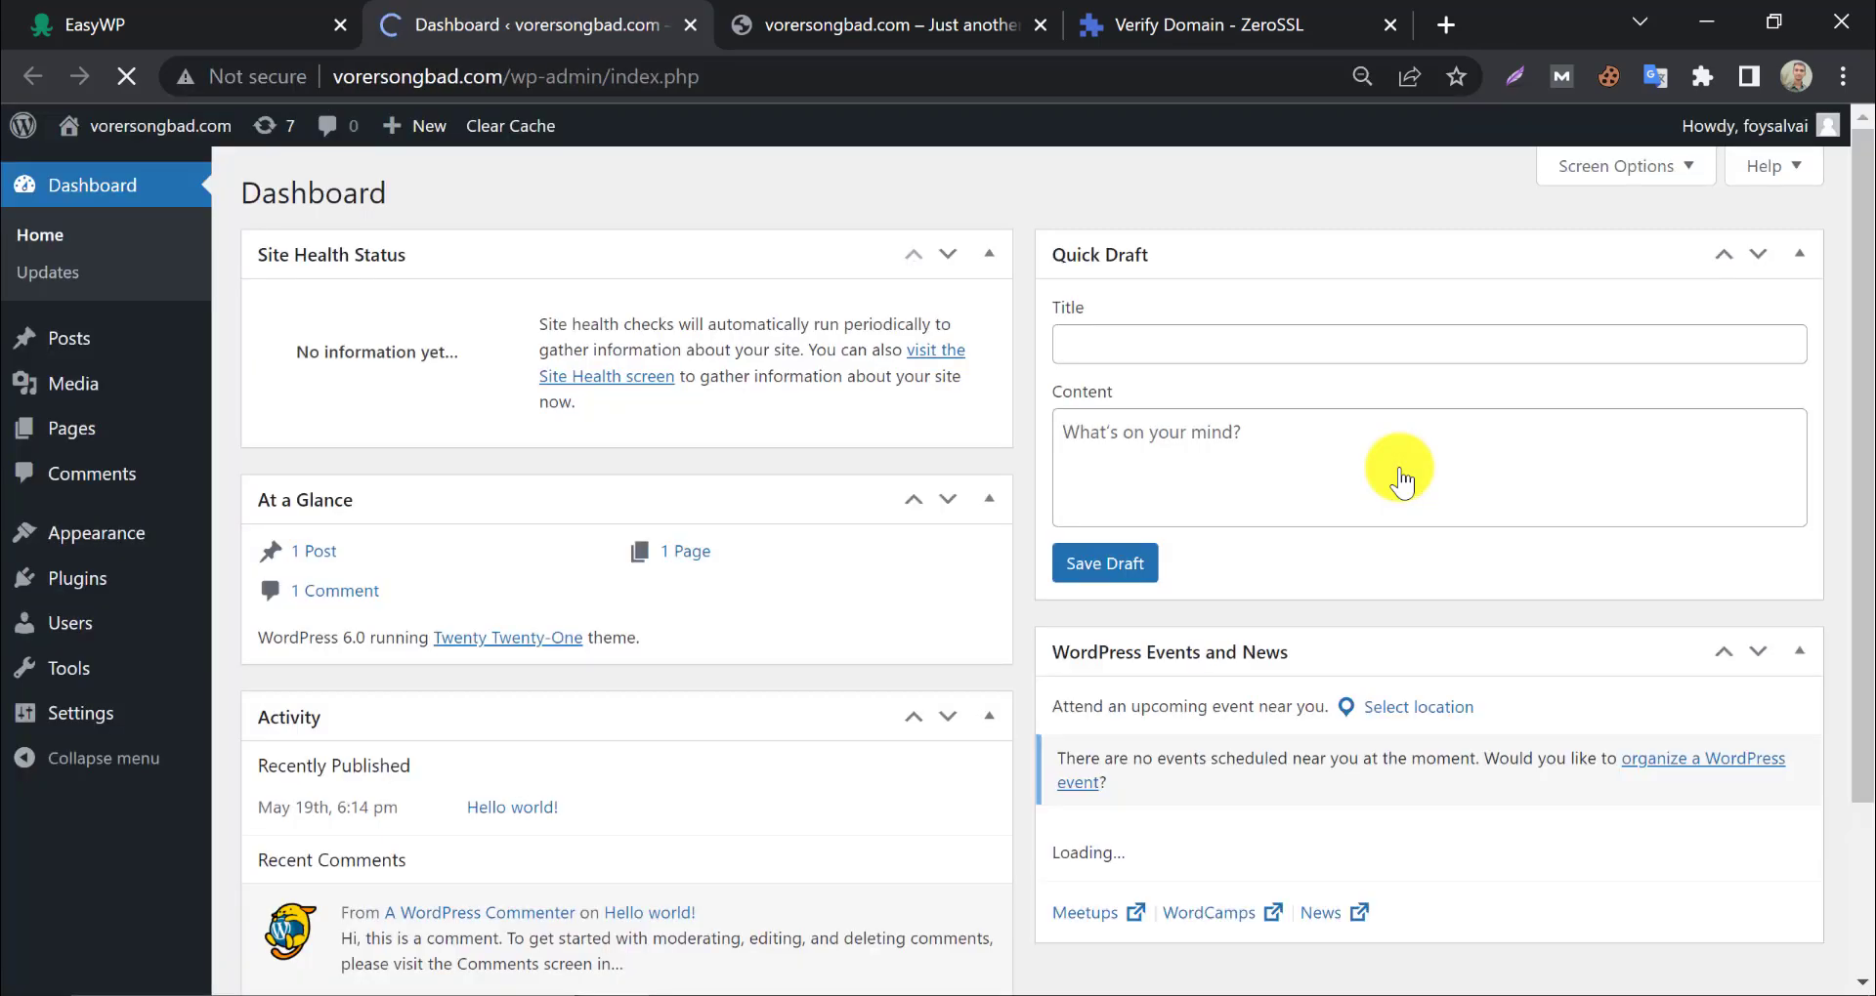
# Search the plugin directory for "file manager", and install and activate Filester – File Manager Pro
pyautogui.moveTo(130, 567)
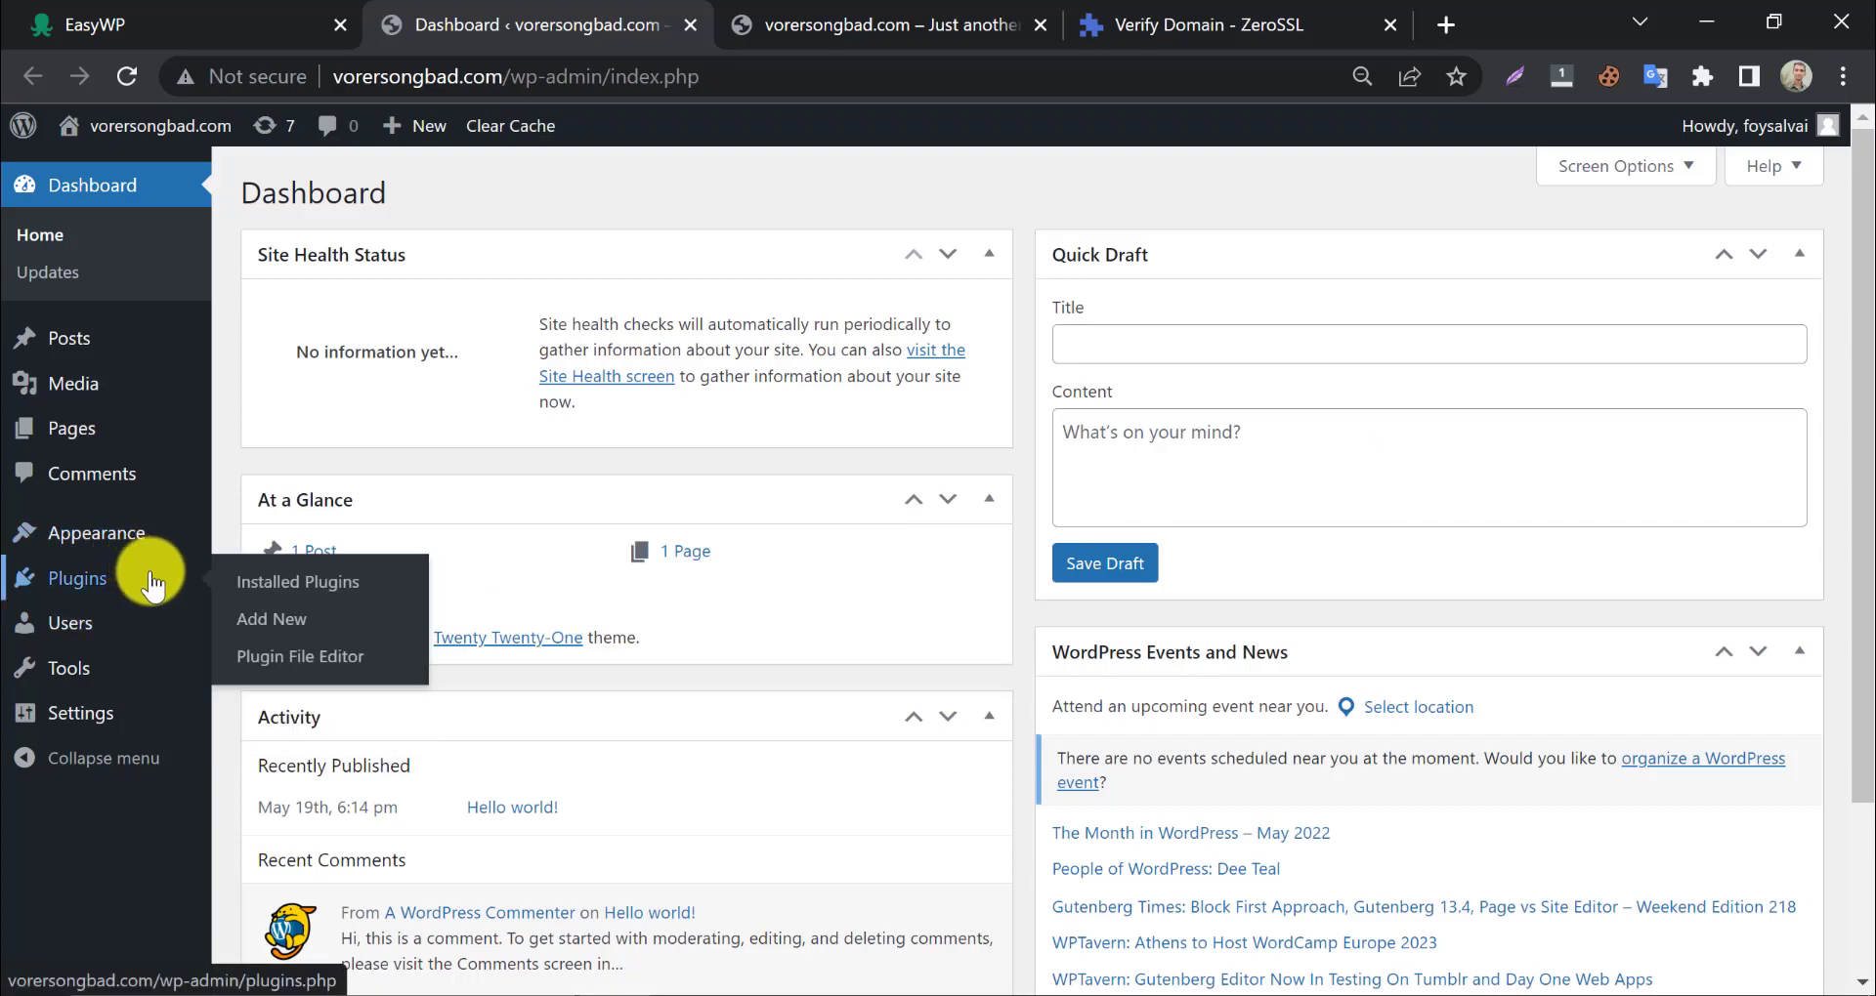
pyautogui.click(259, 615)
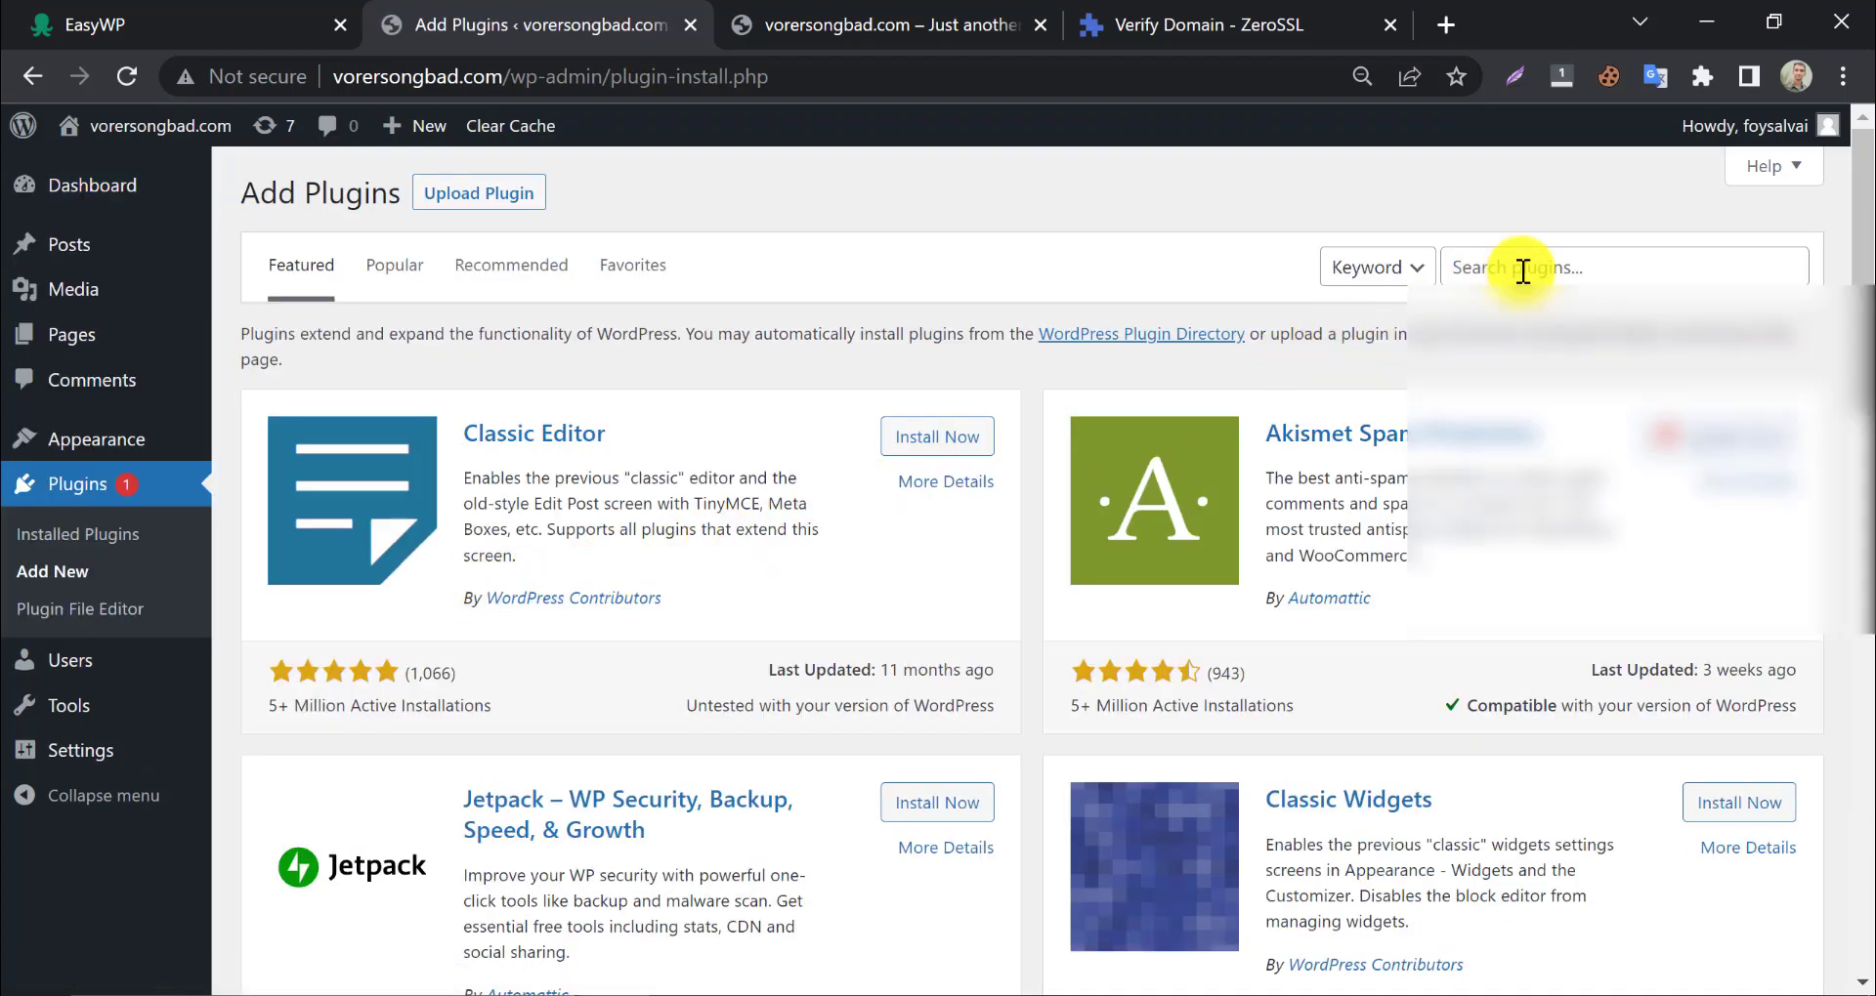
pyautogui.click(1522, 272)
pyautogui.write('file')
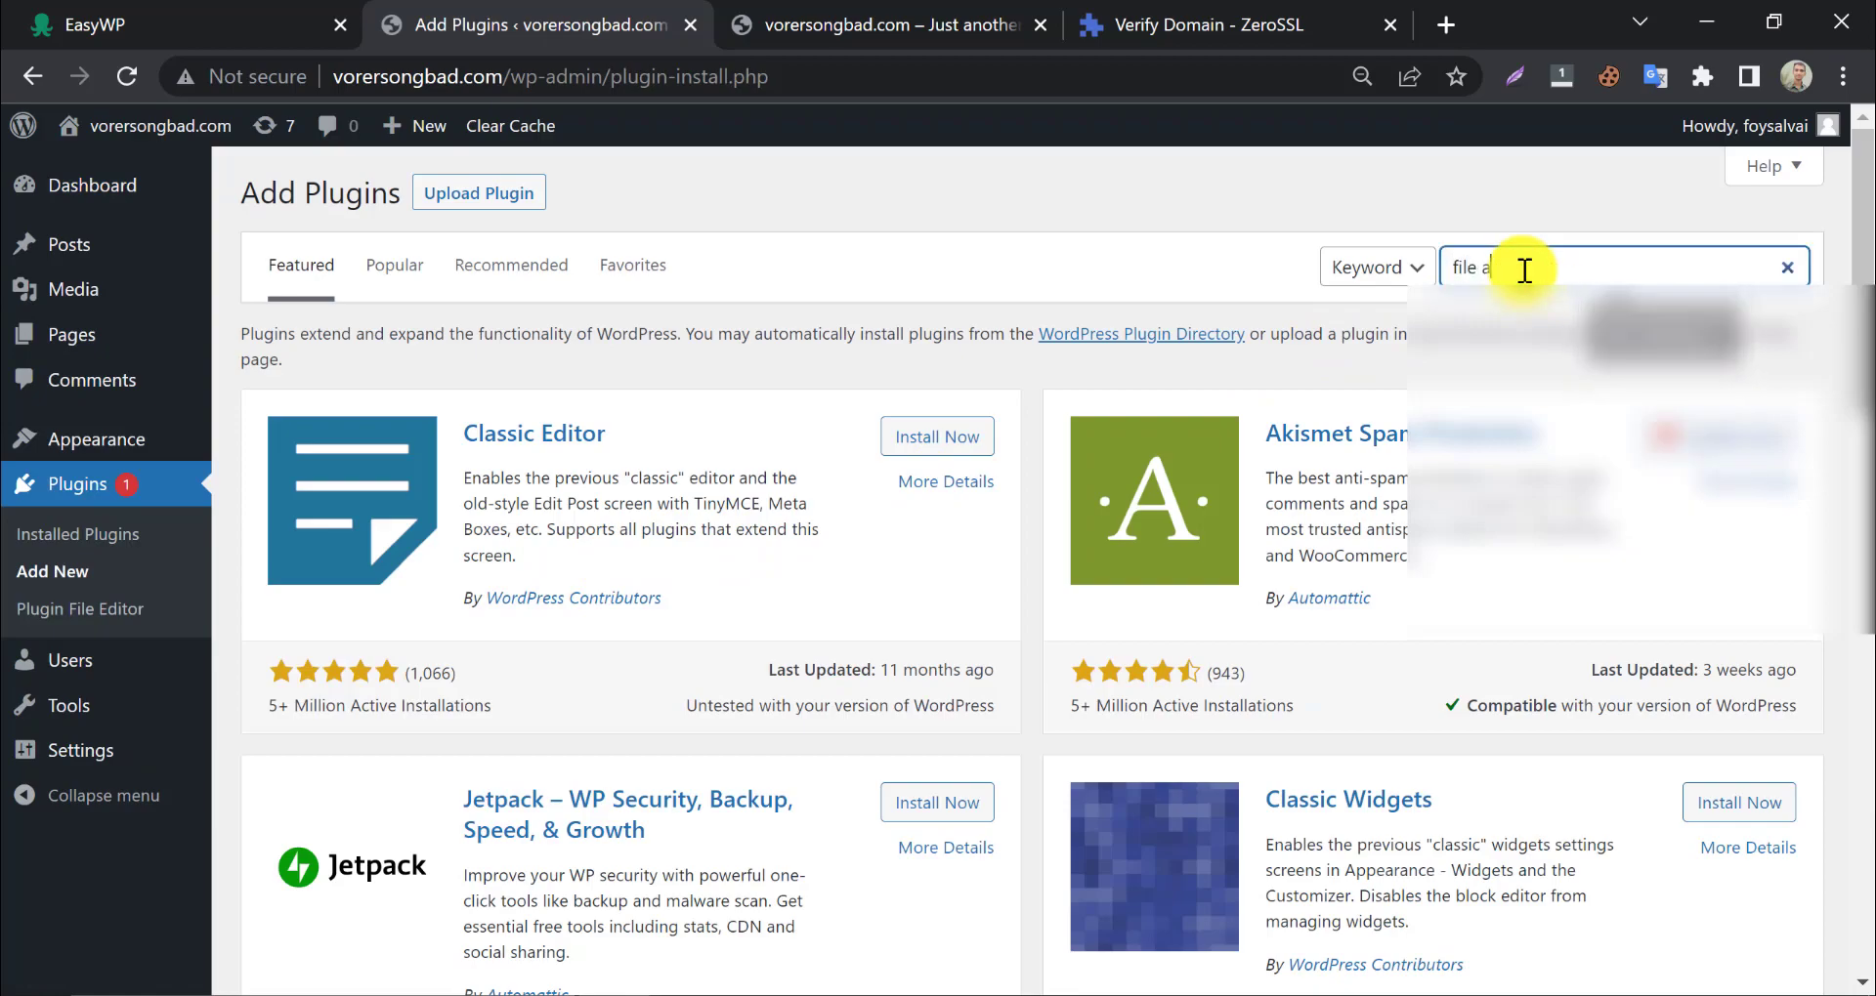
pyautogui.write(' manager')
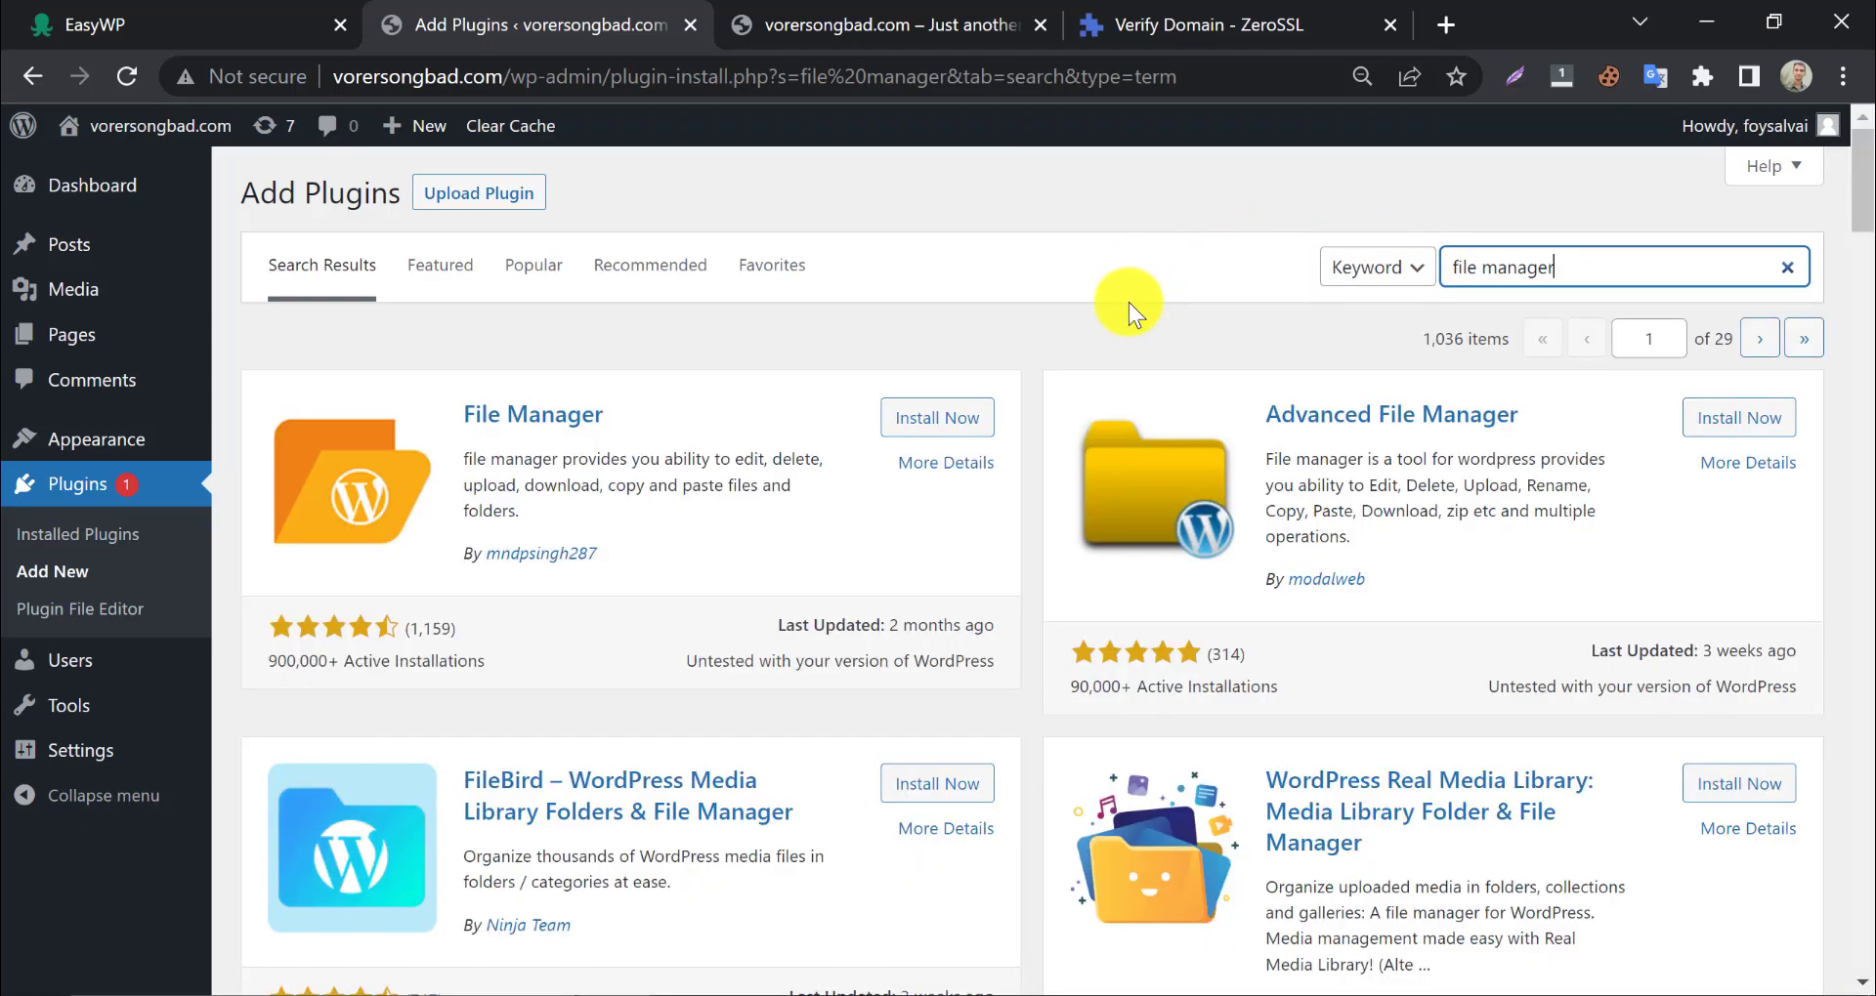
pyautogui.scroll(-5, 1129, 302)
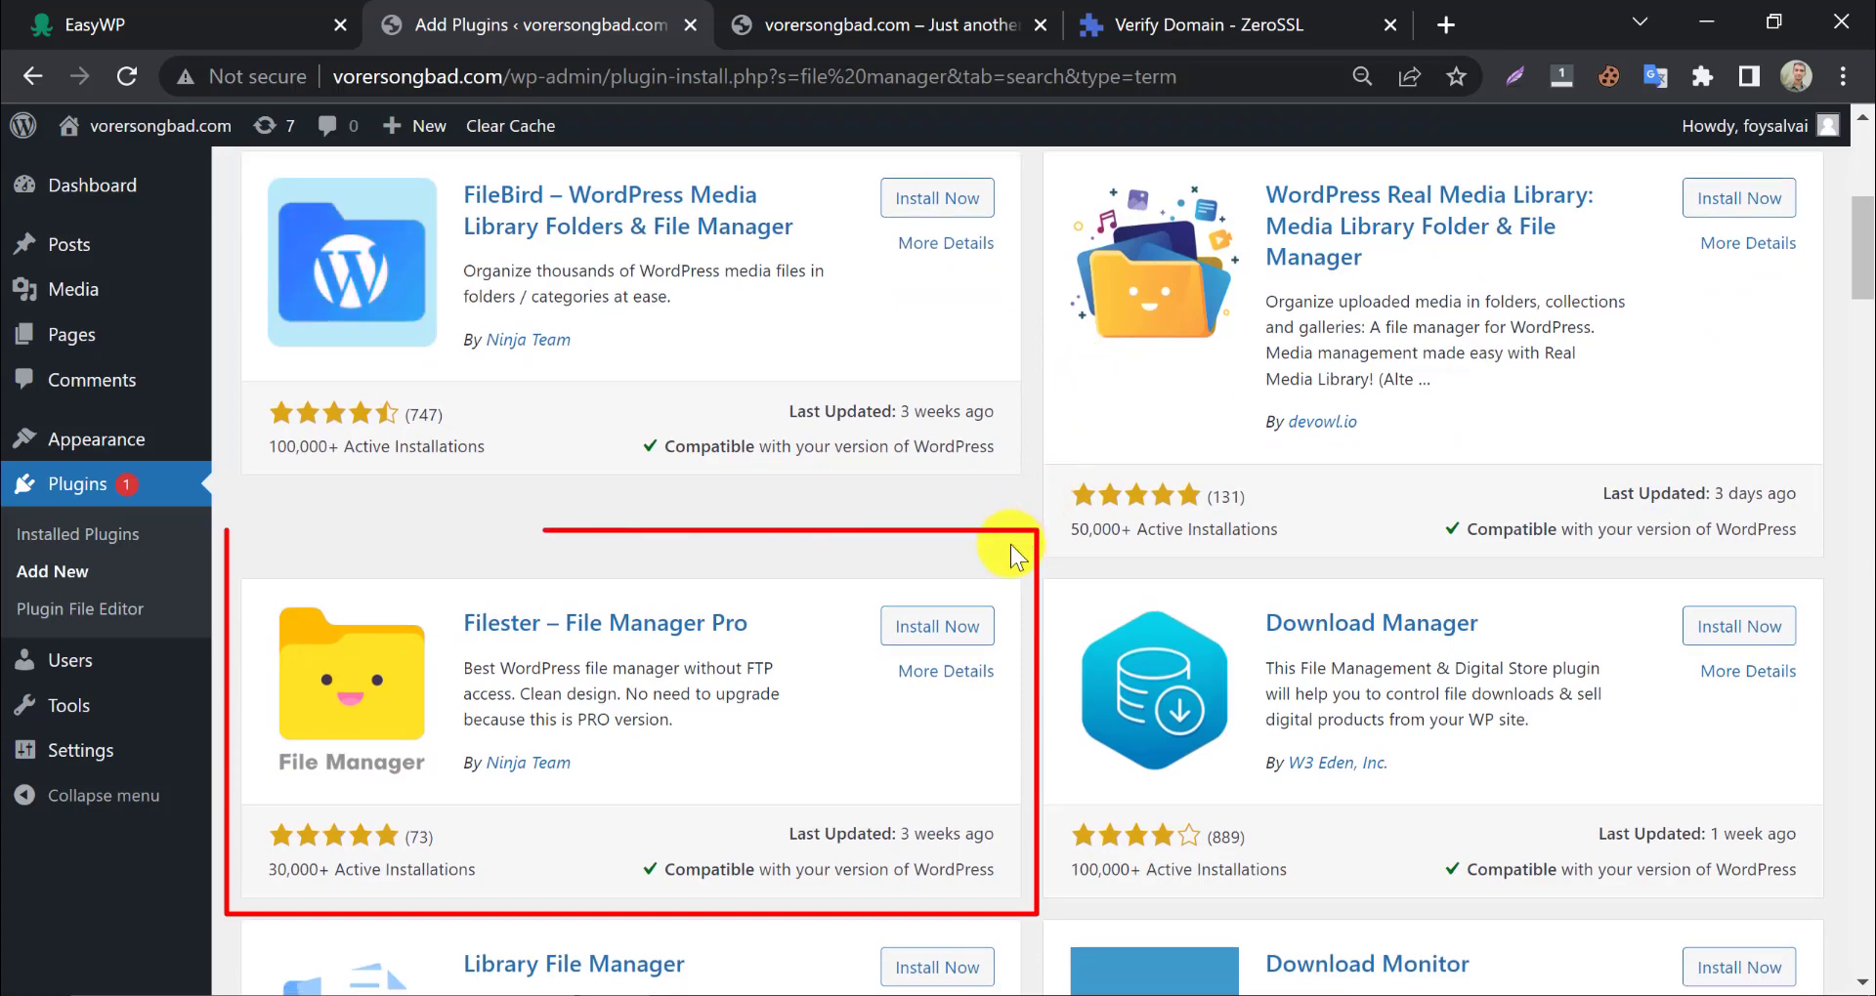
pyautogui.click(952, 628)
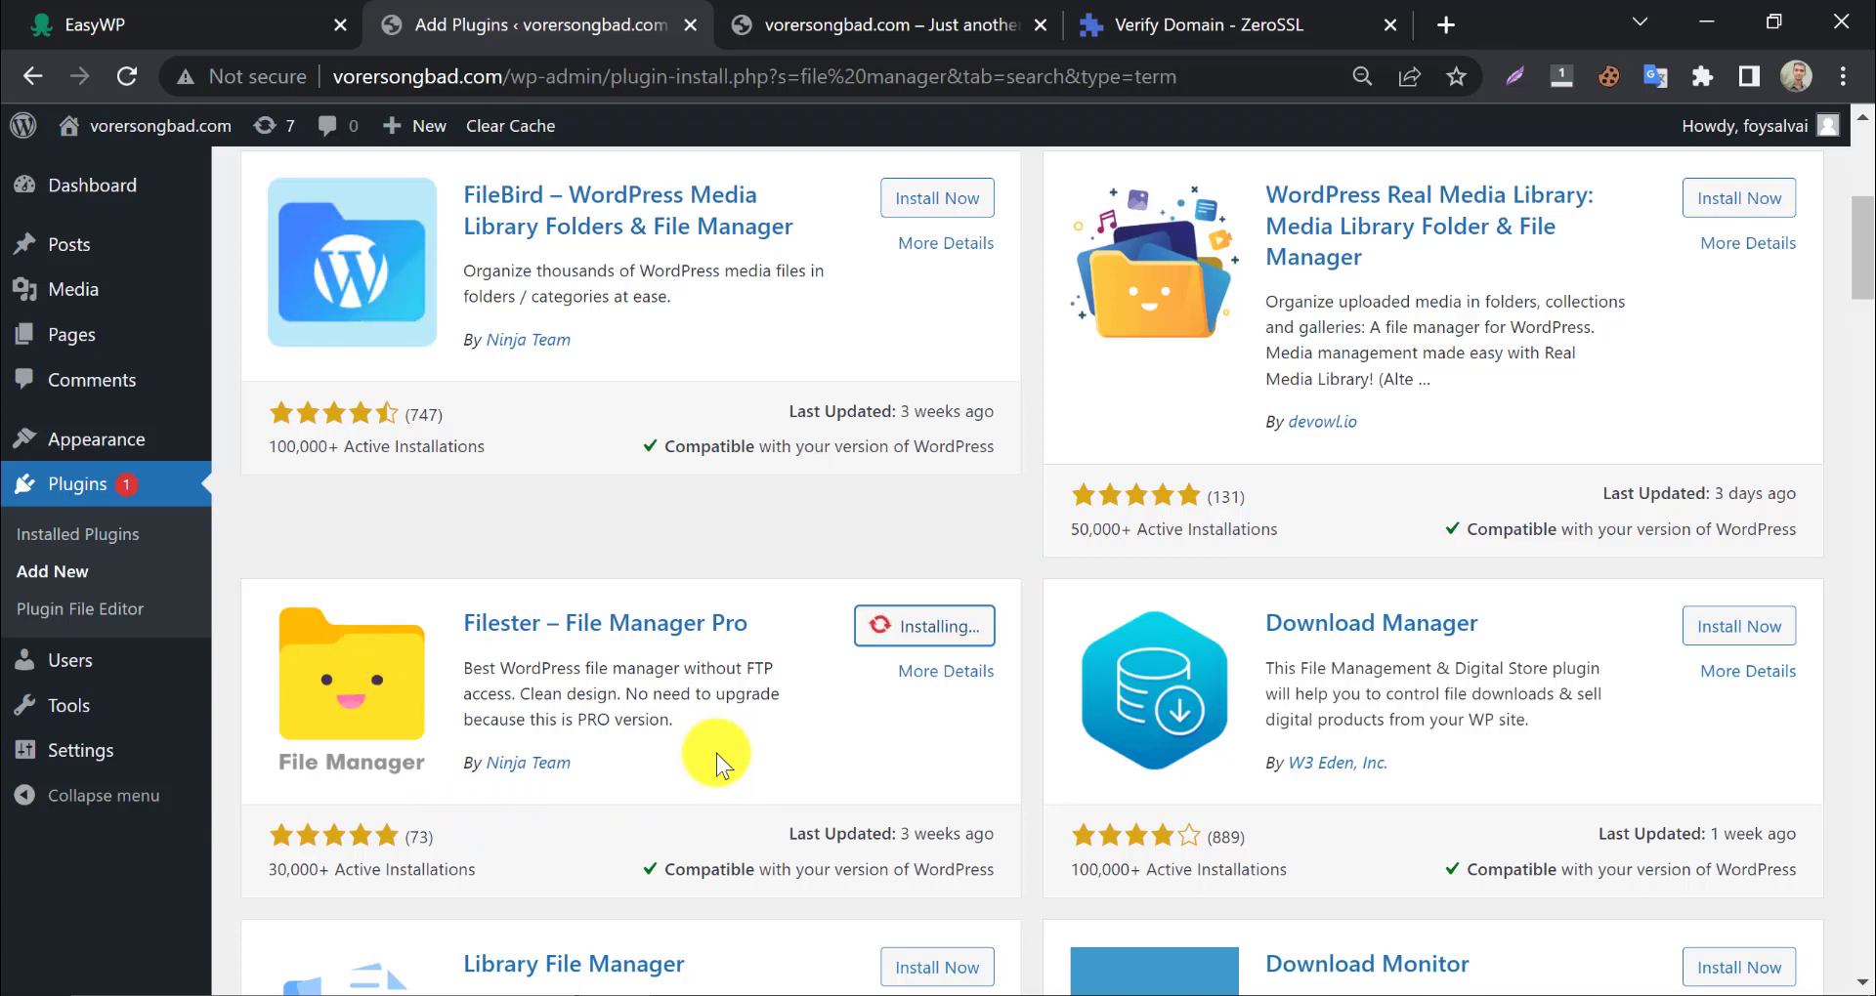
pyautogui.click(933, 628)
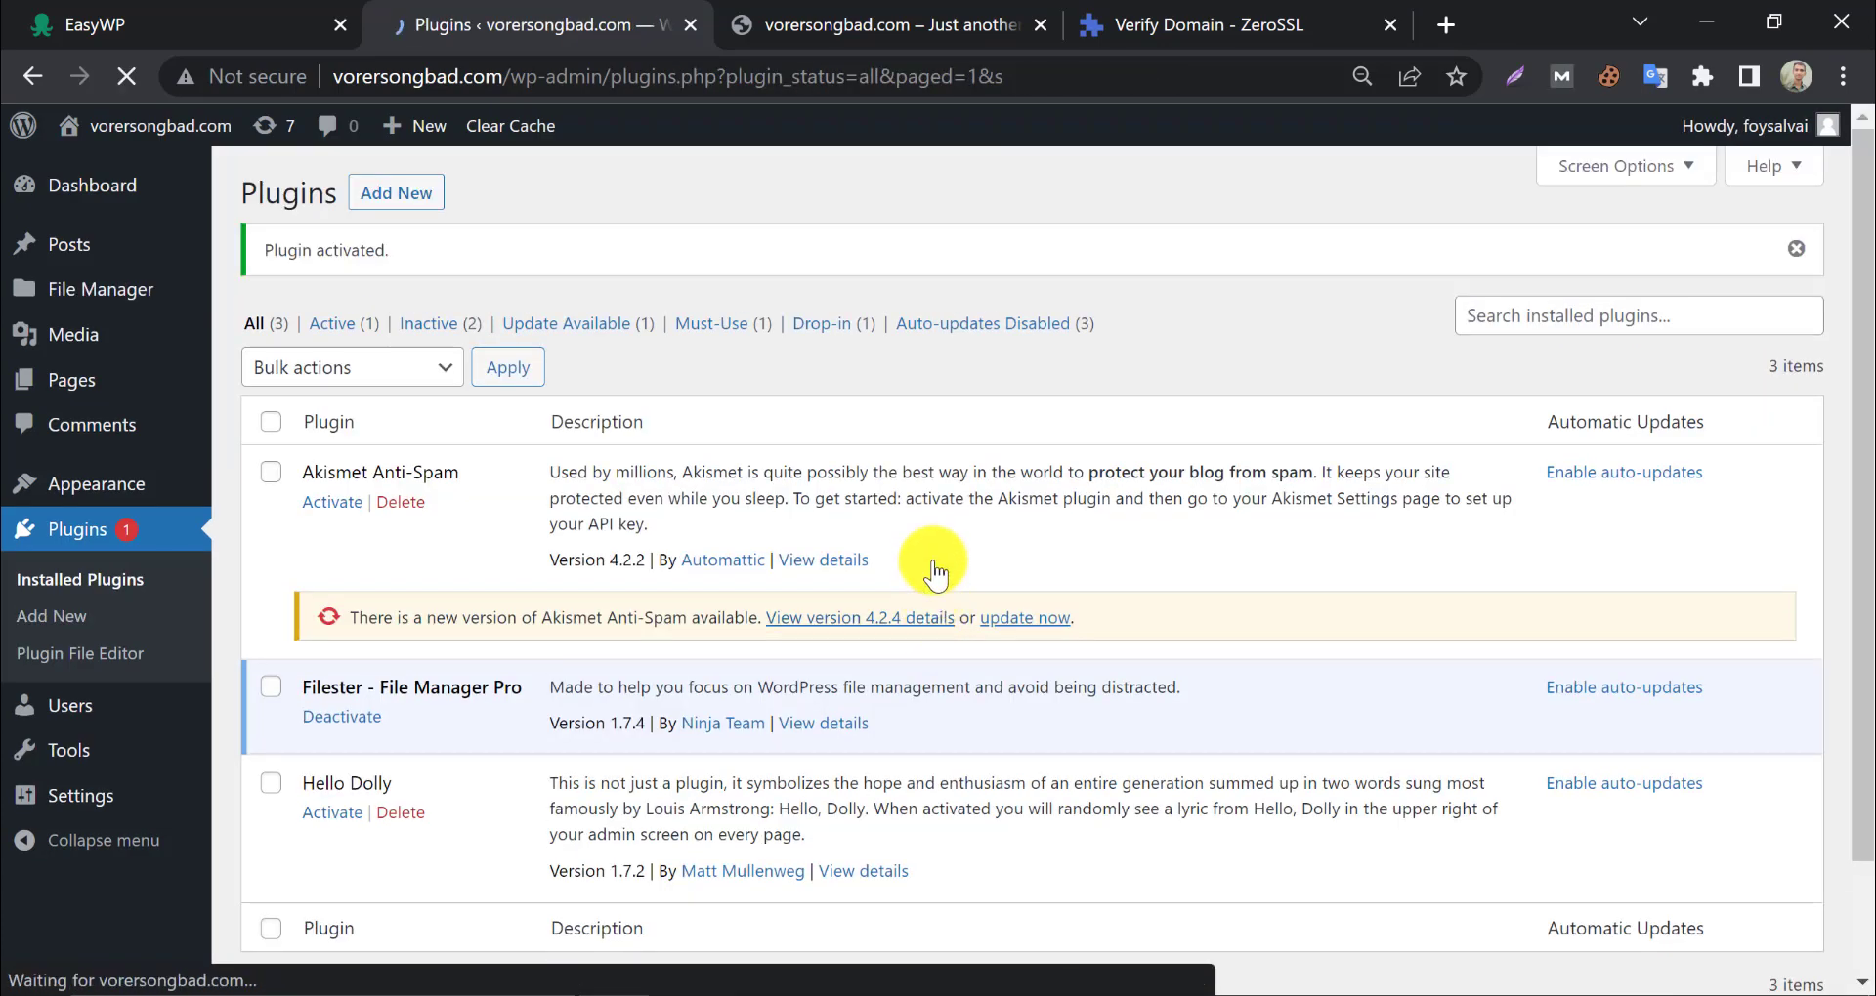
# Open the site's File Manager and reorder the browser tabs so the ZeroSSL verification page sits directly after it
pyautogui.click(171, 283)
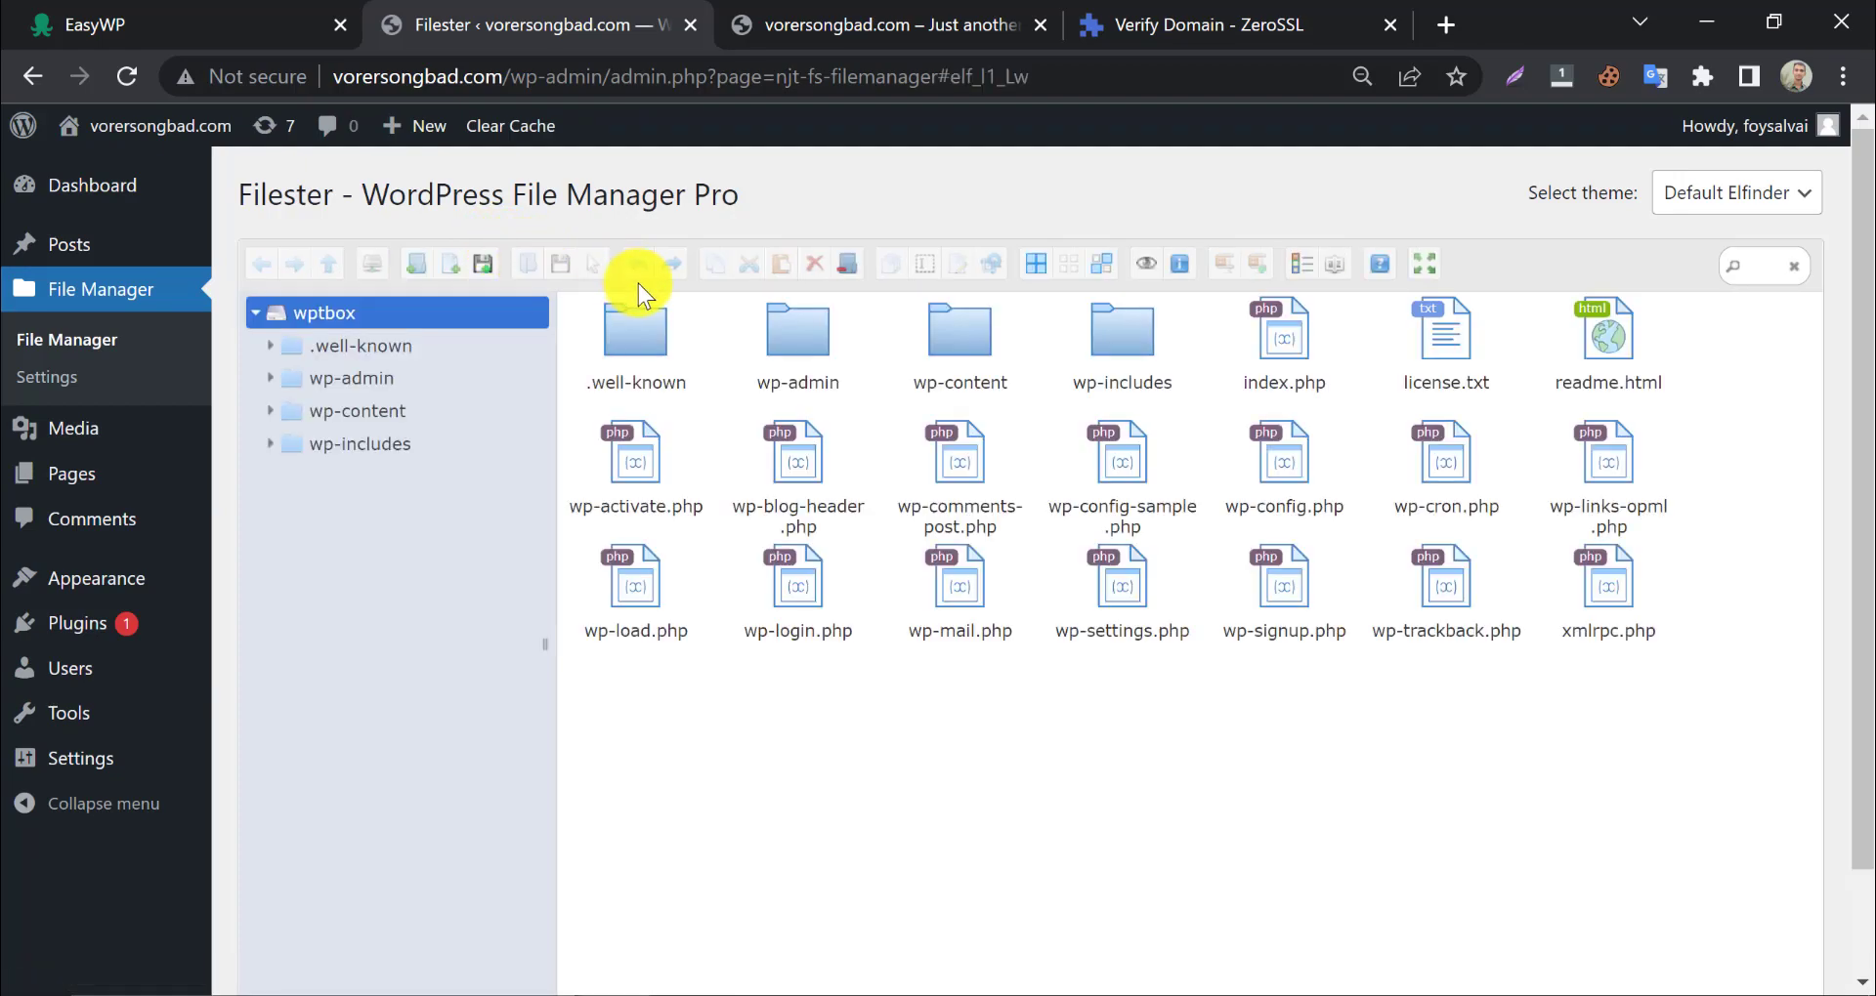
pyautogui.click(889, 12)
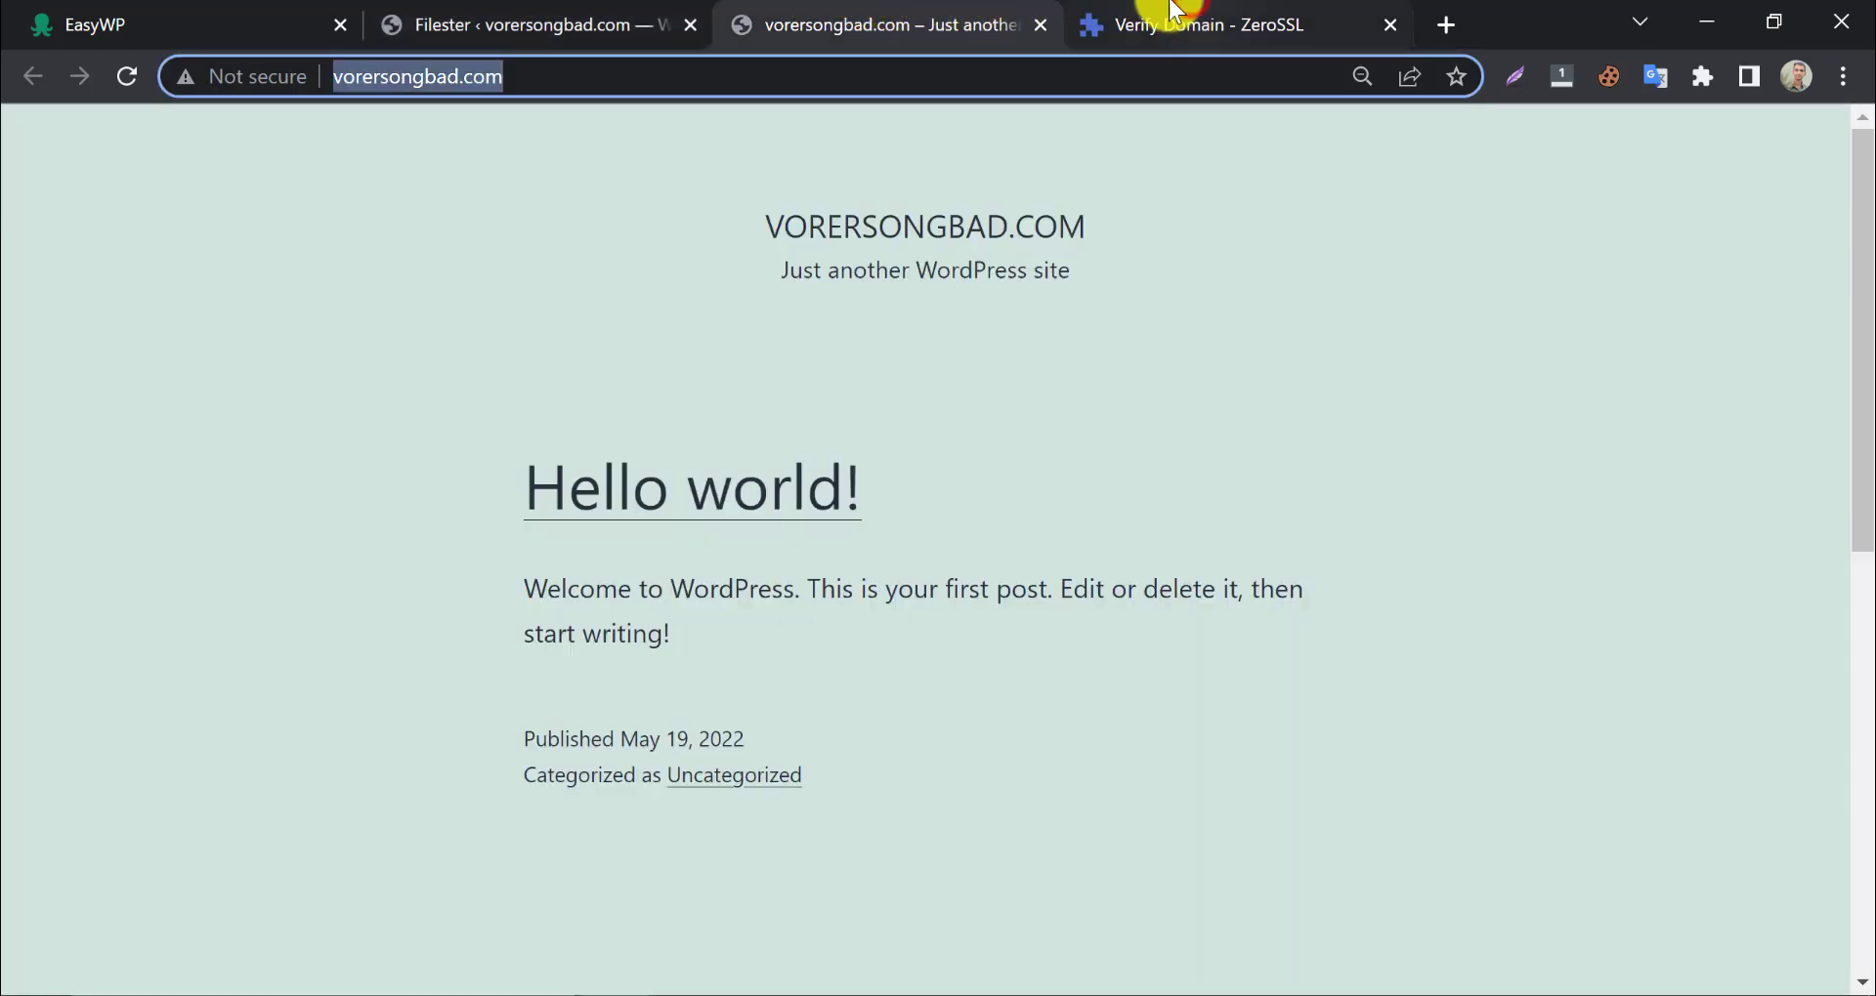
pyautogui.moveTo(1159, 13); pyautogui.dragTo(830, 13)
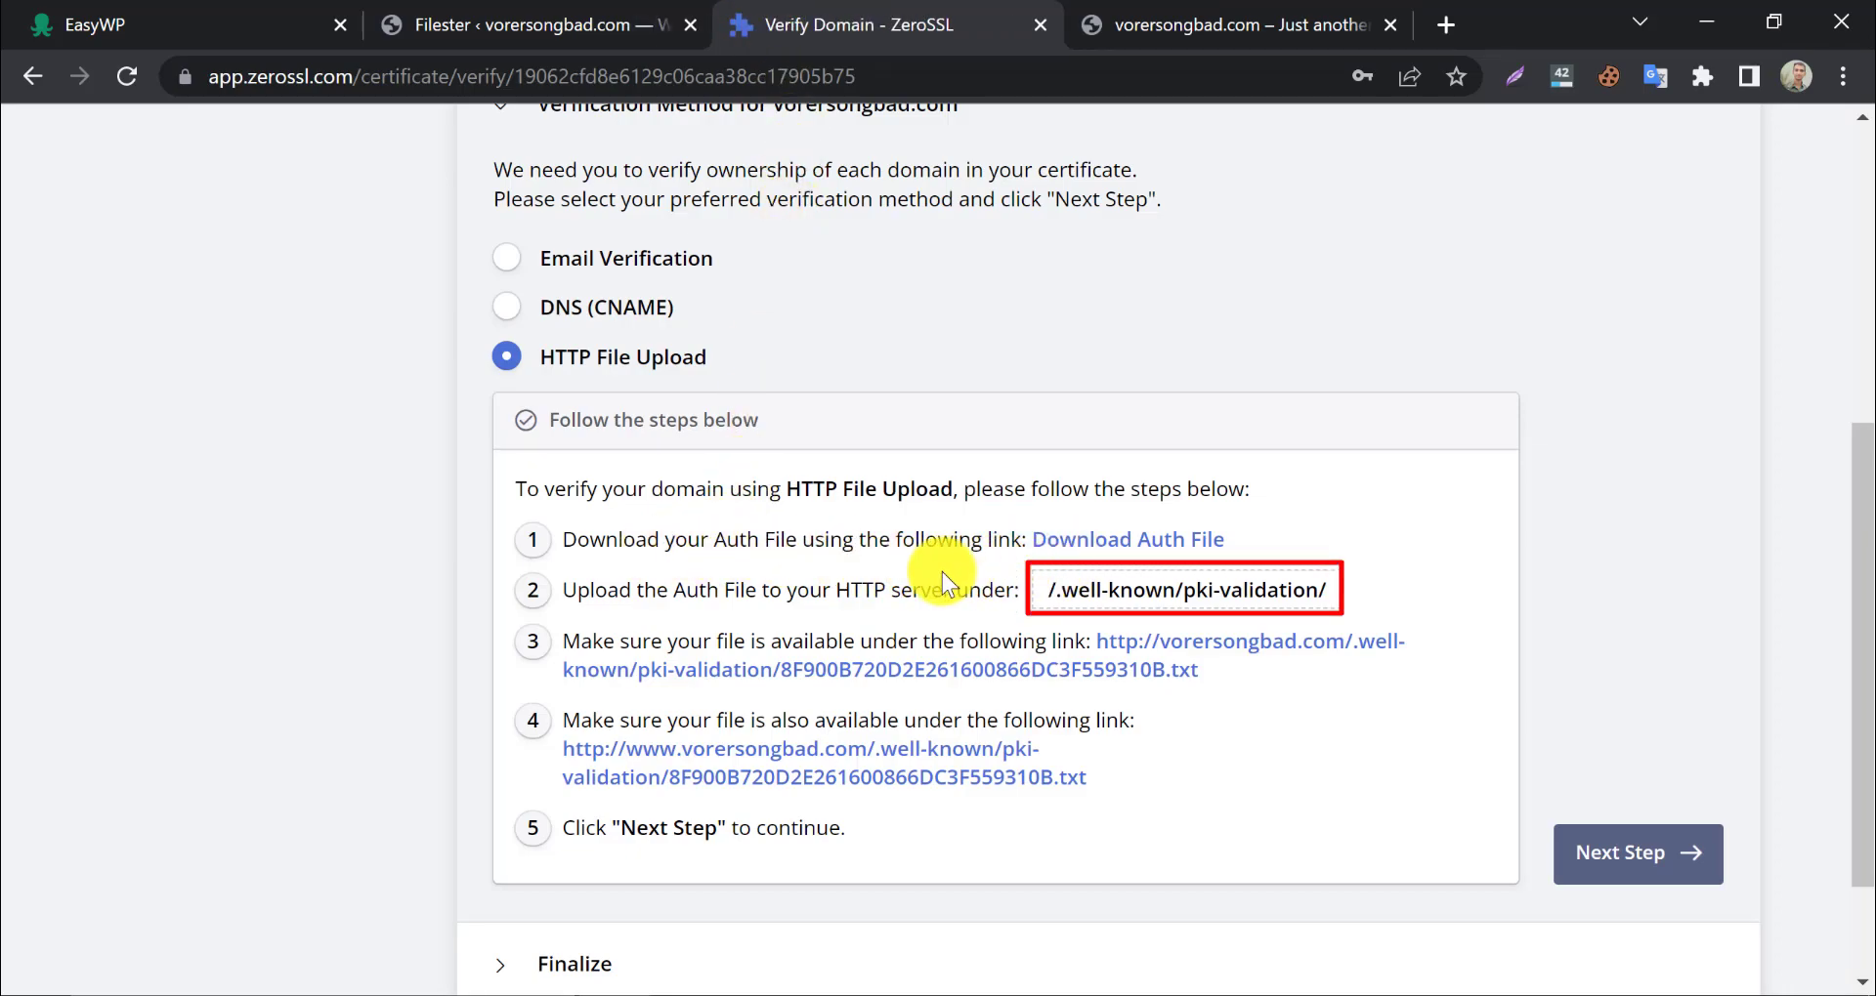
# Open the .well-known folder in the site's root directory in Filester
pyautogui.click(630, 21)
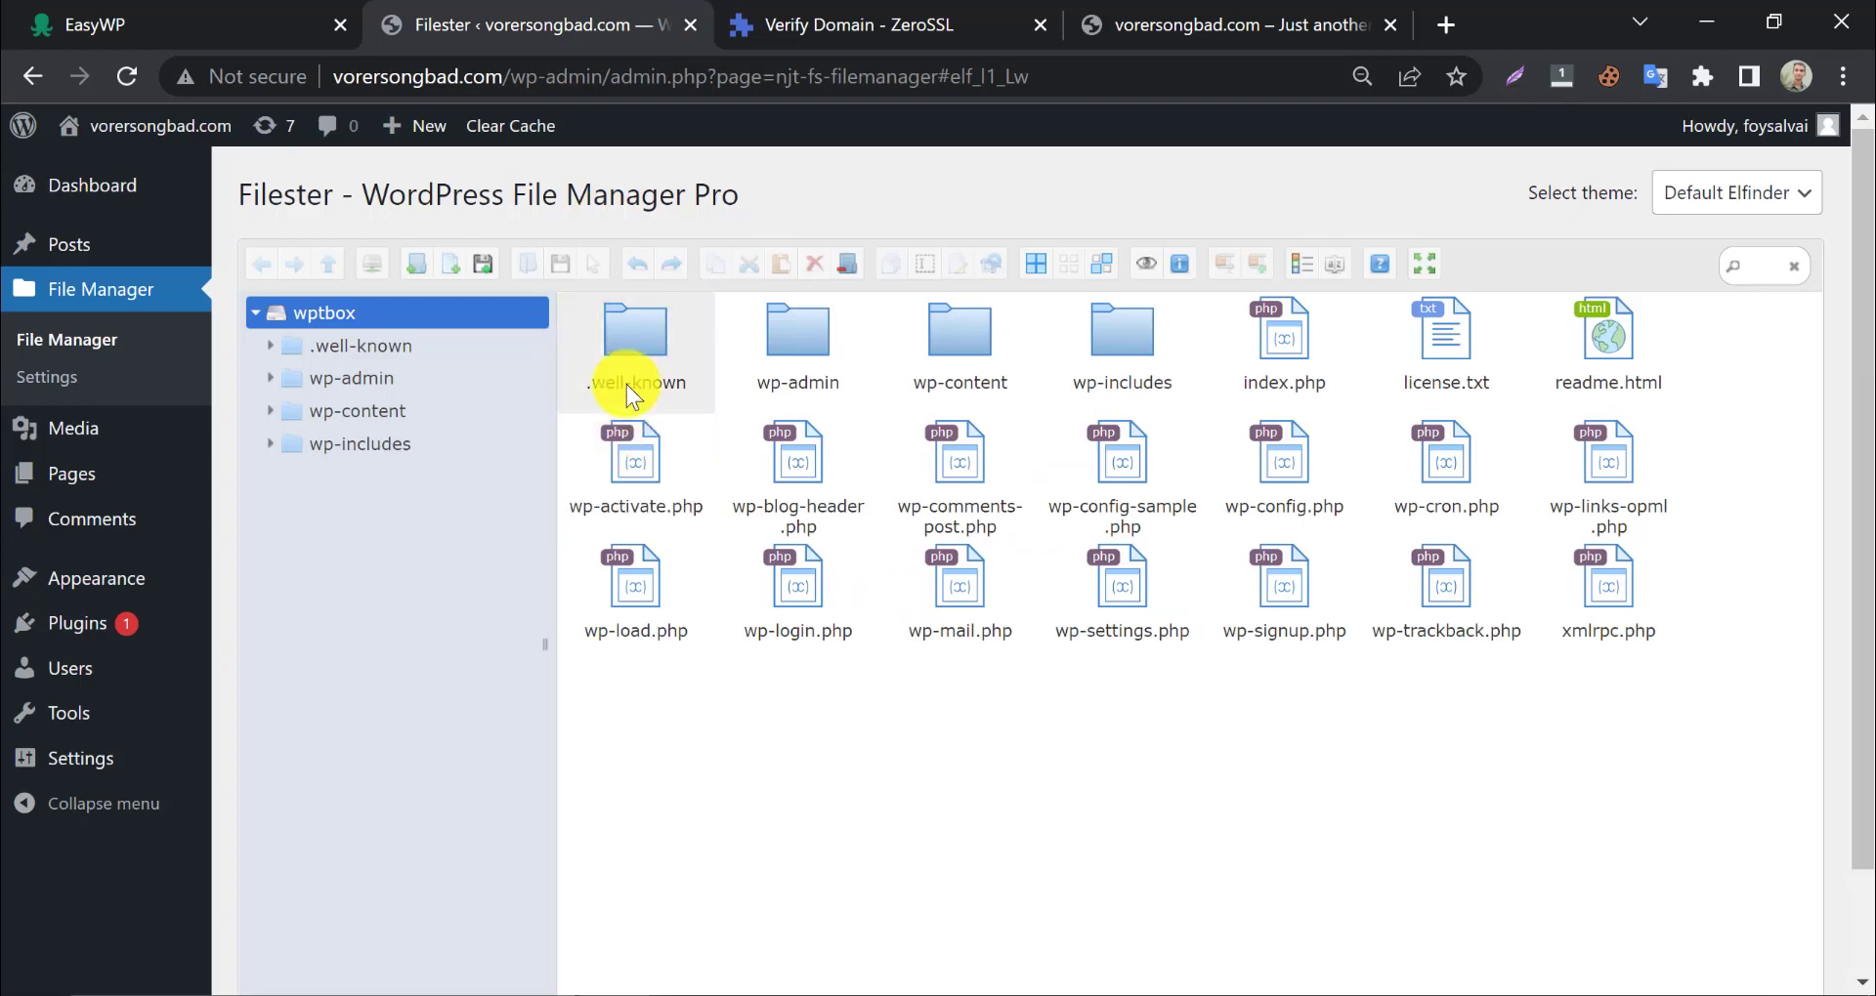
pyautogui.click(635, 355)
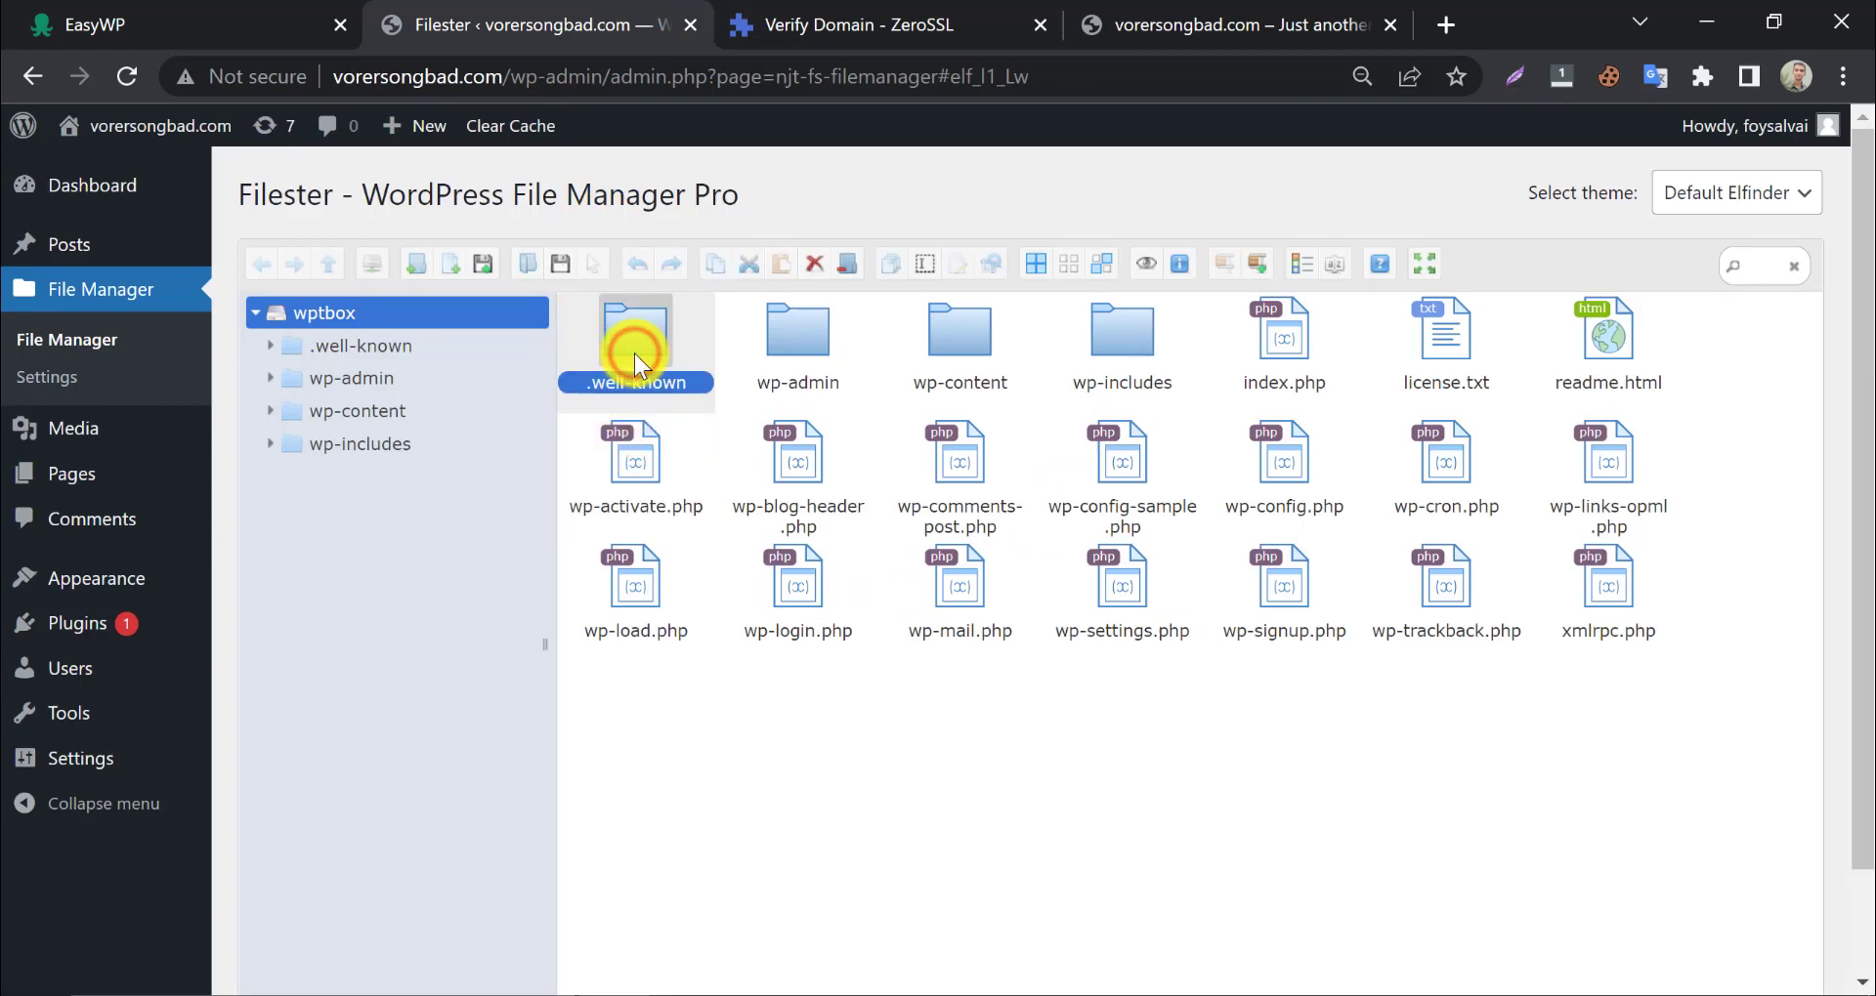
pyautogui.doubleClick(635, 354)
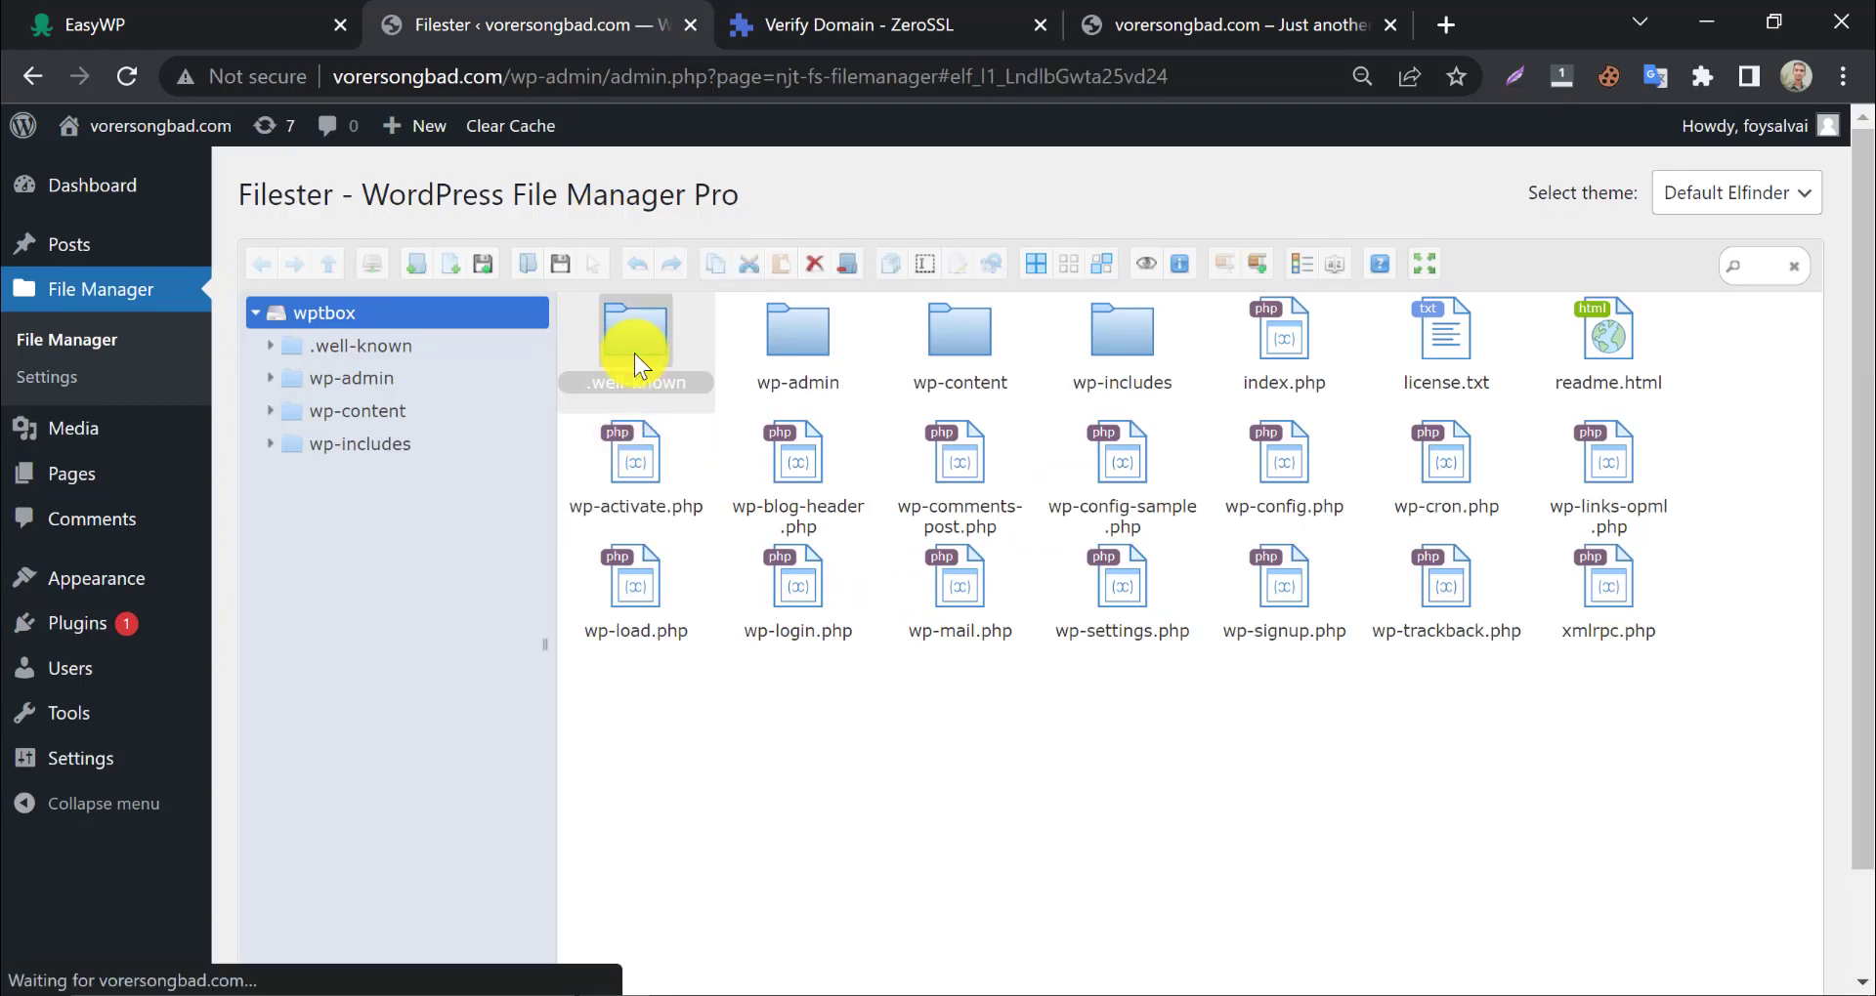
# Create a folder named pki-validation inside .well-known, copying its name from the upload path in ZeroSSL's instructions
pyautogui.click(826, 12)
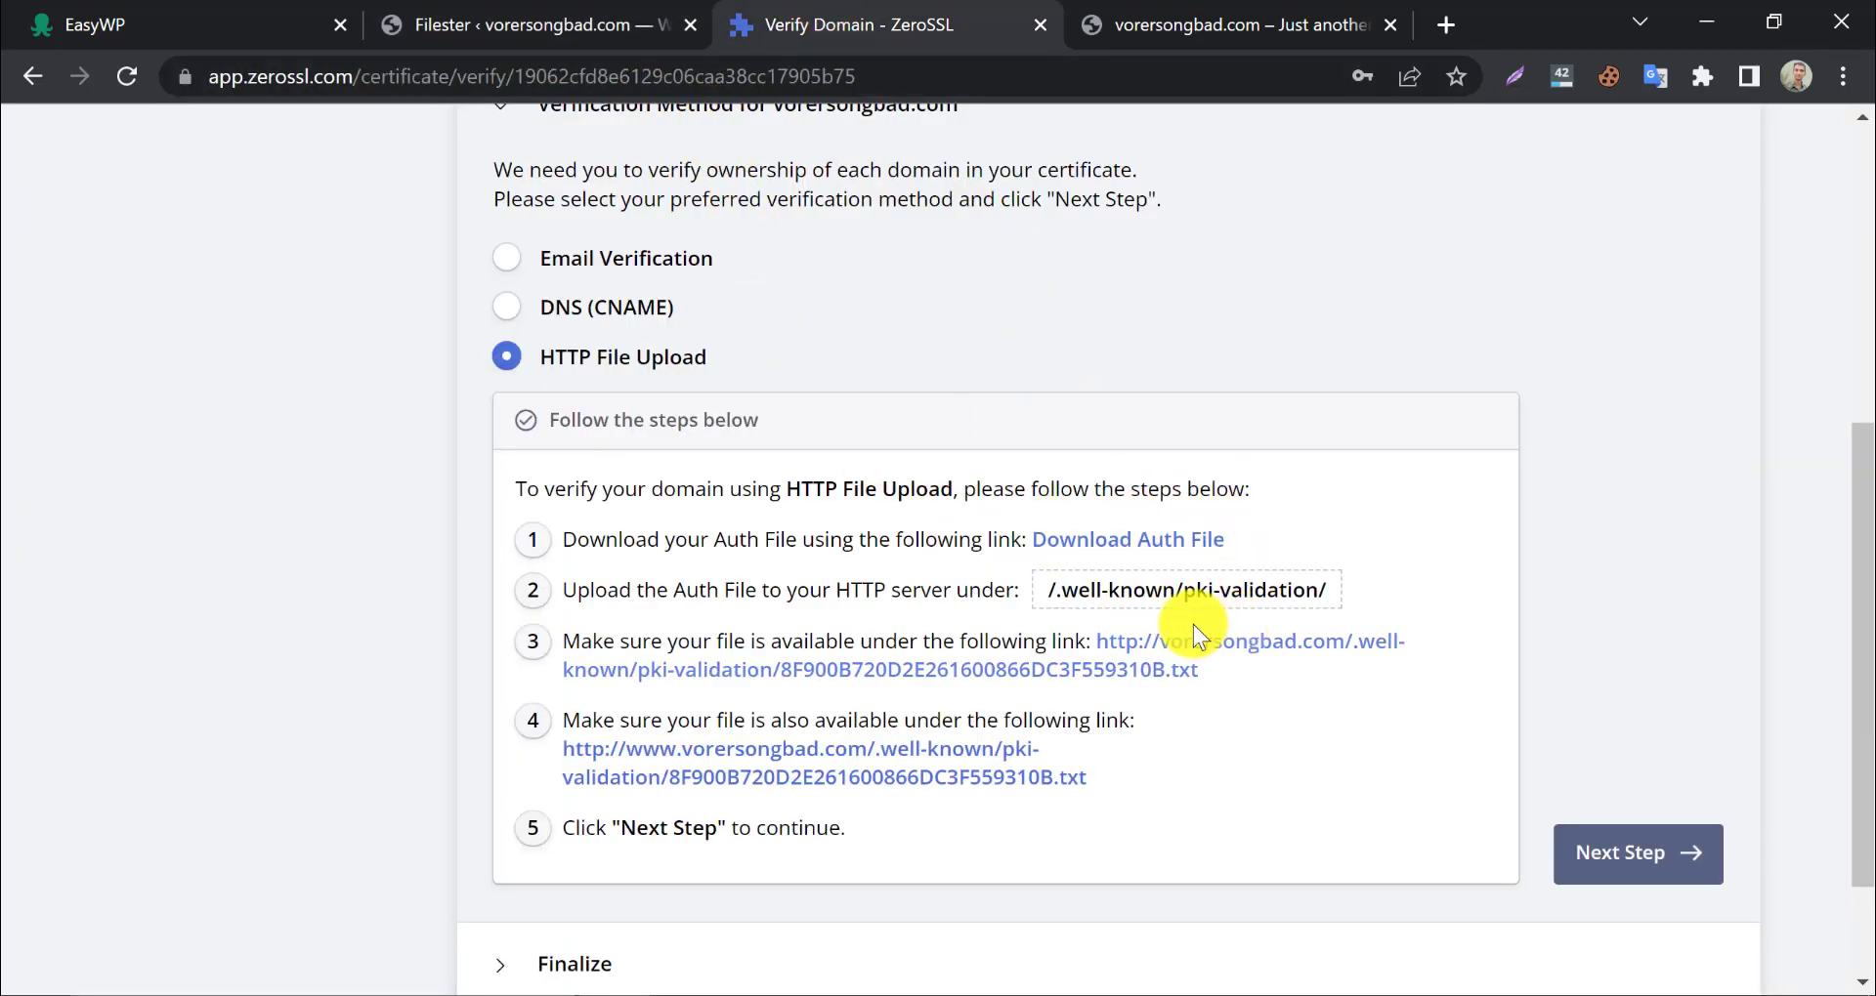
pyautogui.moveTo(1183, 598); pyautogui.dragTo(1311, 591)
pyautogui.rightClick(1304, 592)
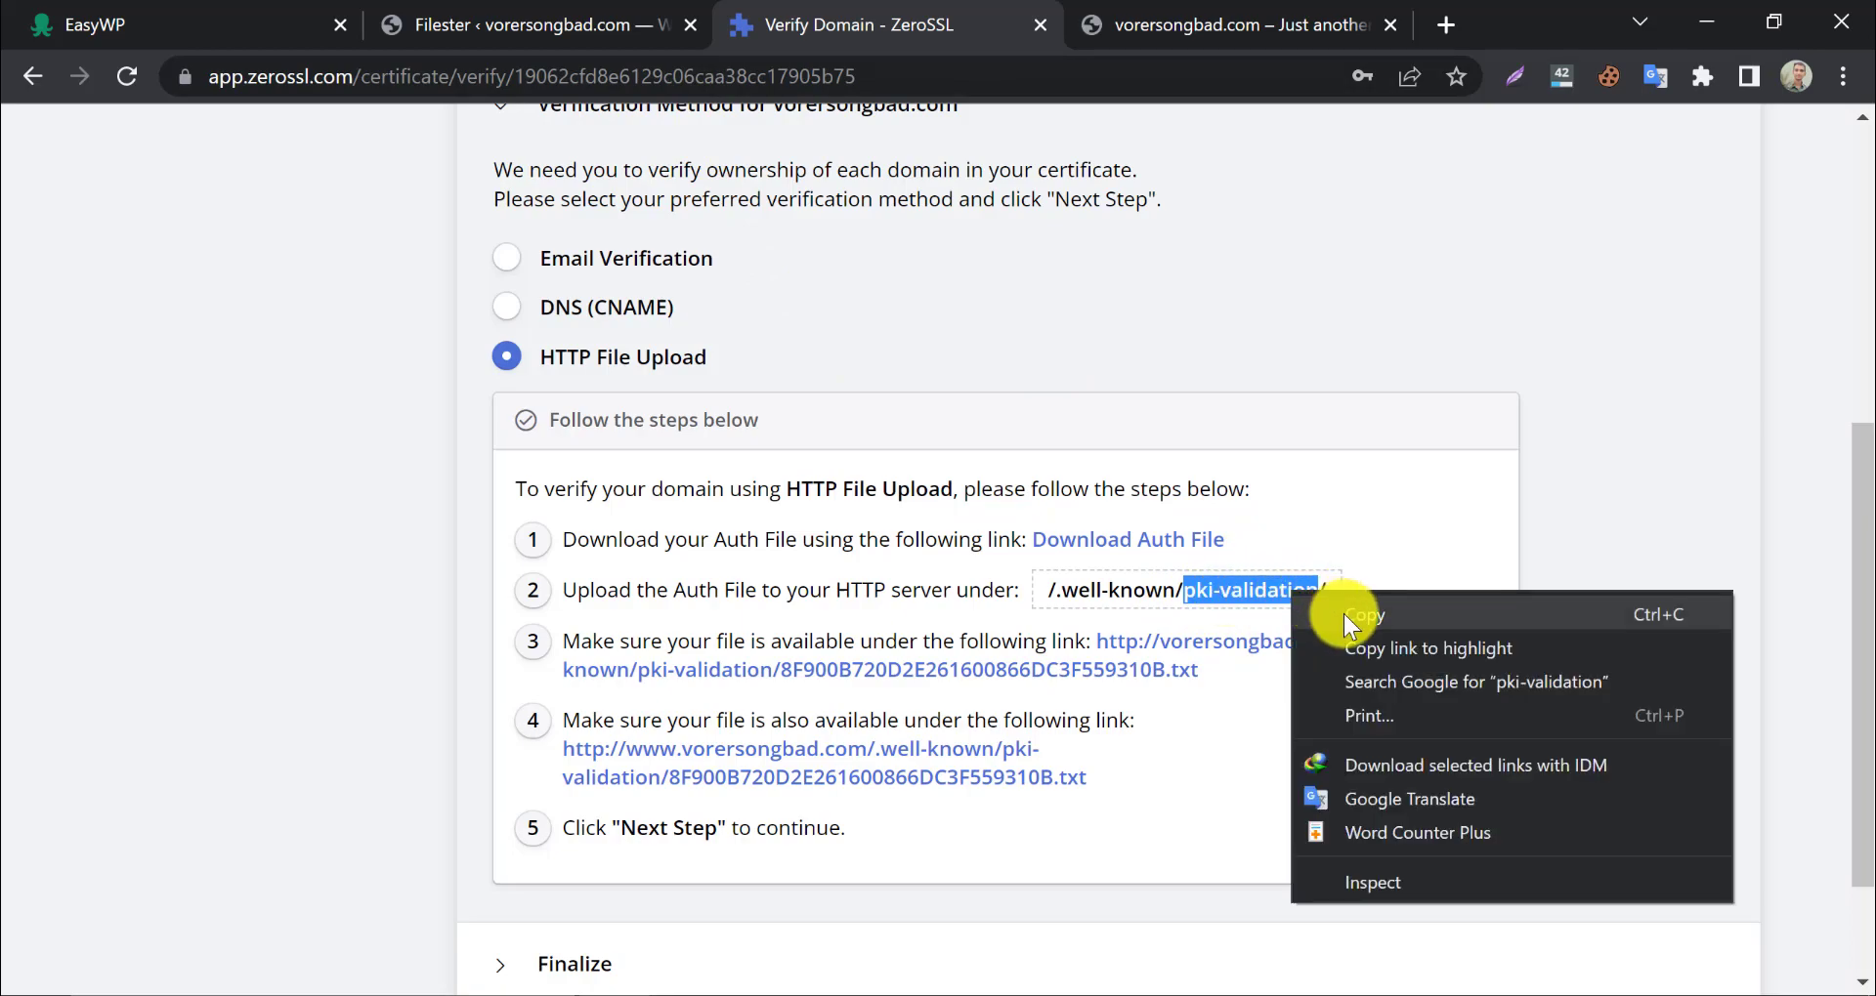
pyautogui.click(1344, 614)
pyautogui.click(547, 21)
pyautogui.rightClick(832, 485)
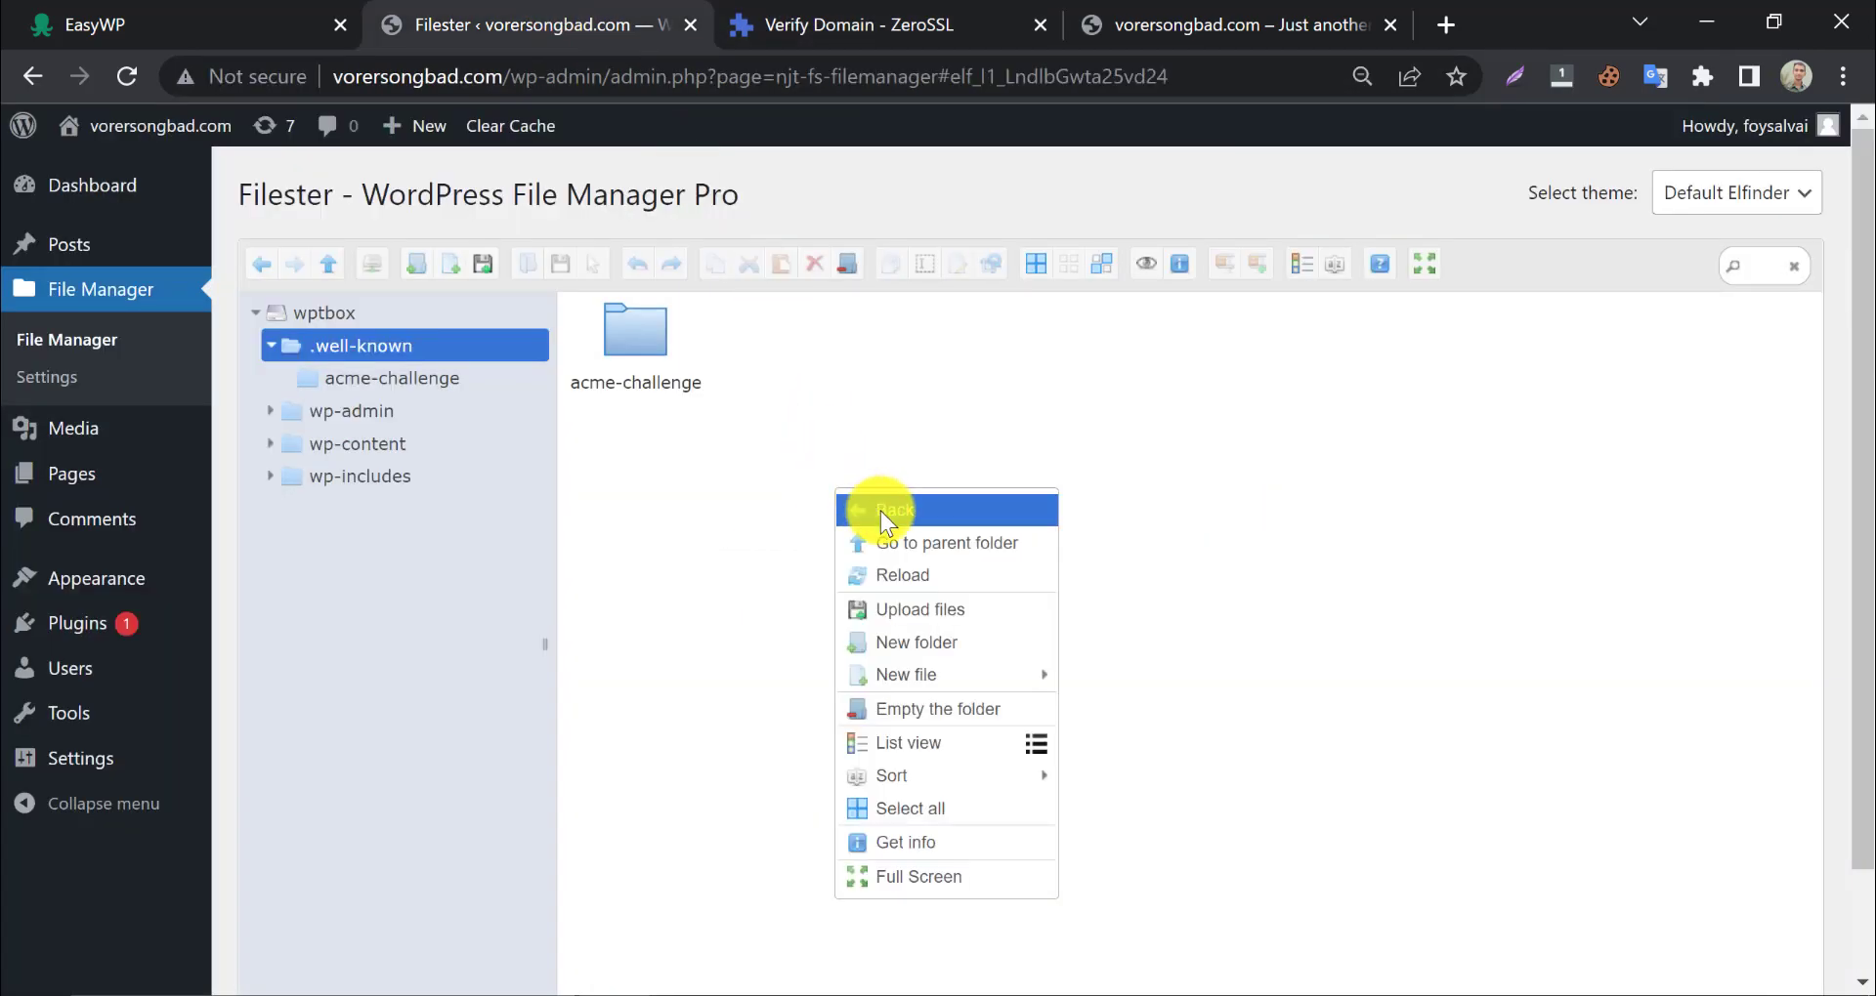
pyautogui.click(912, 642)
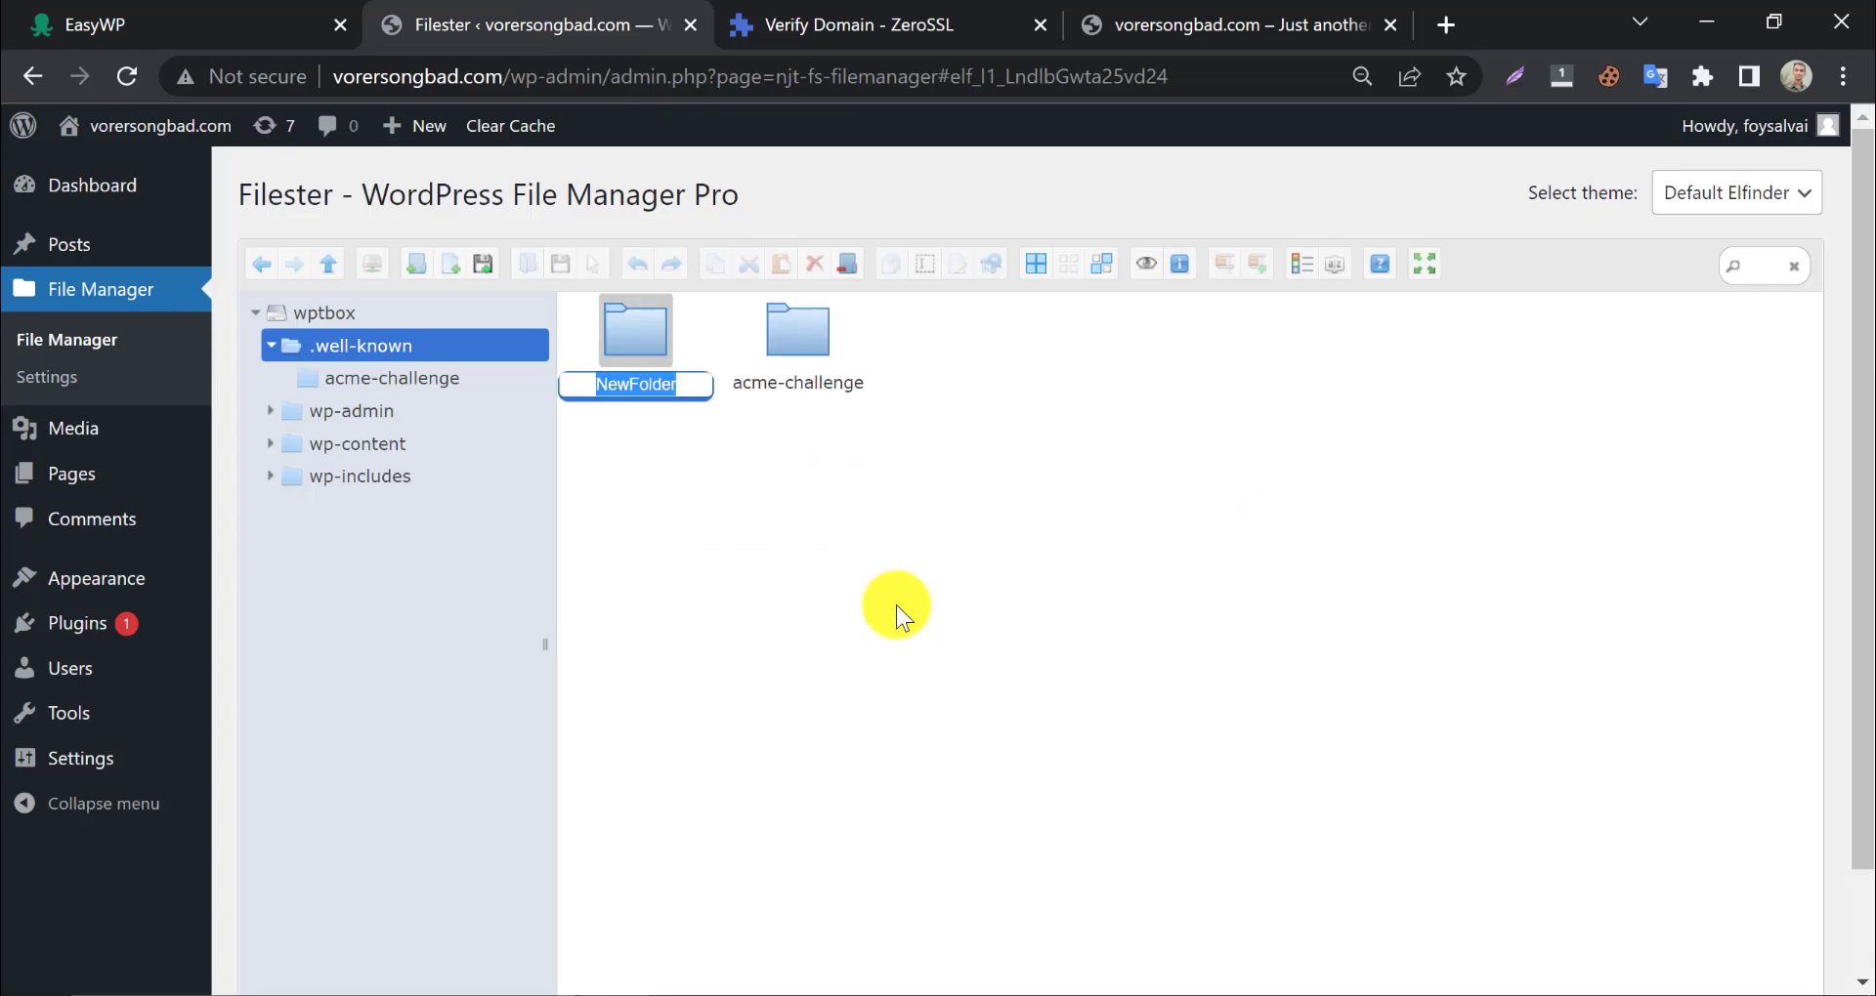
pyautogui.hotkey('ctrl', 'v')
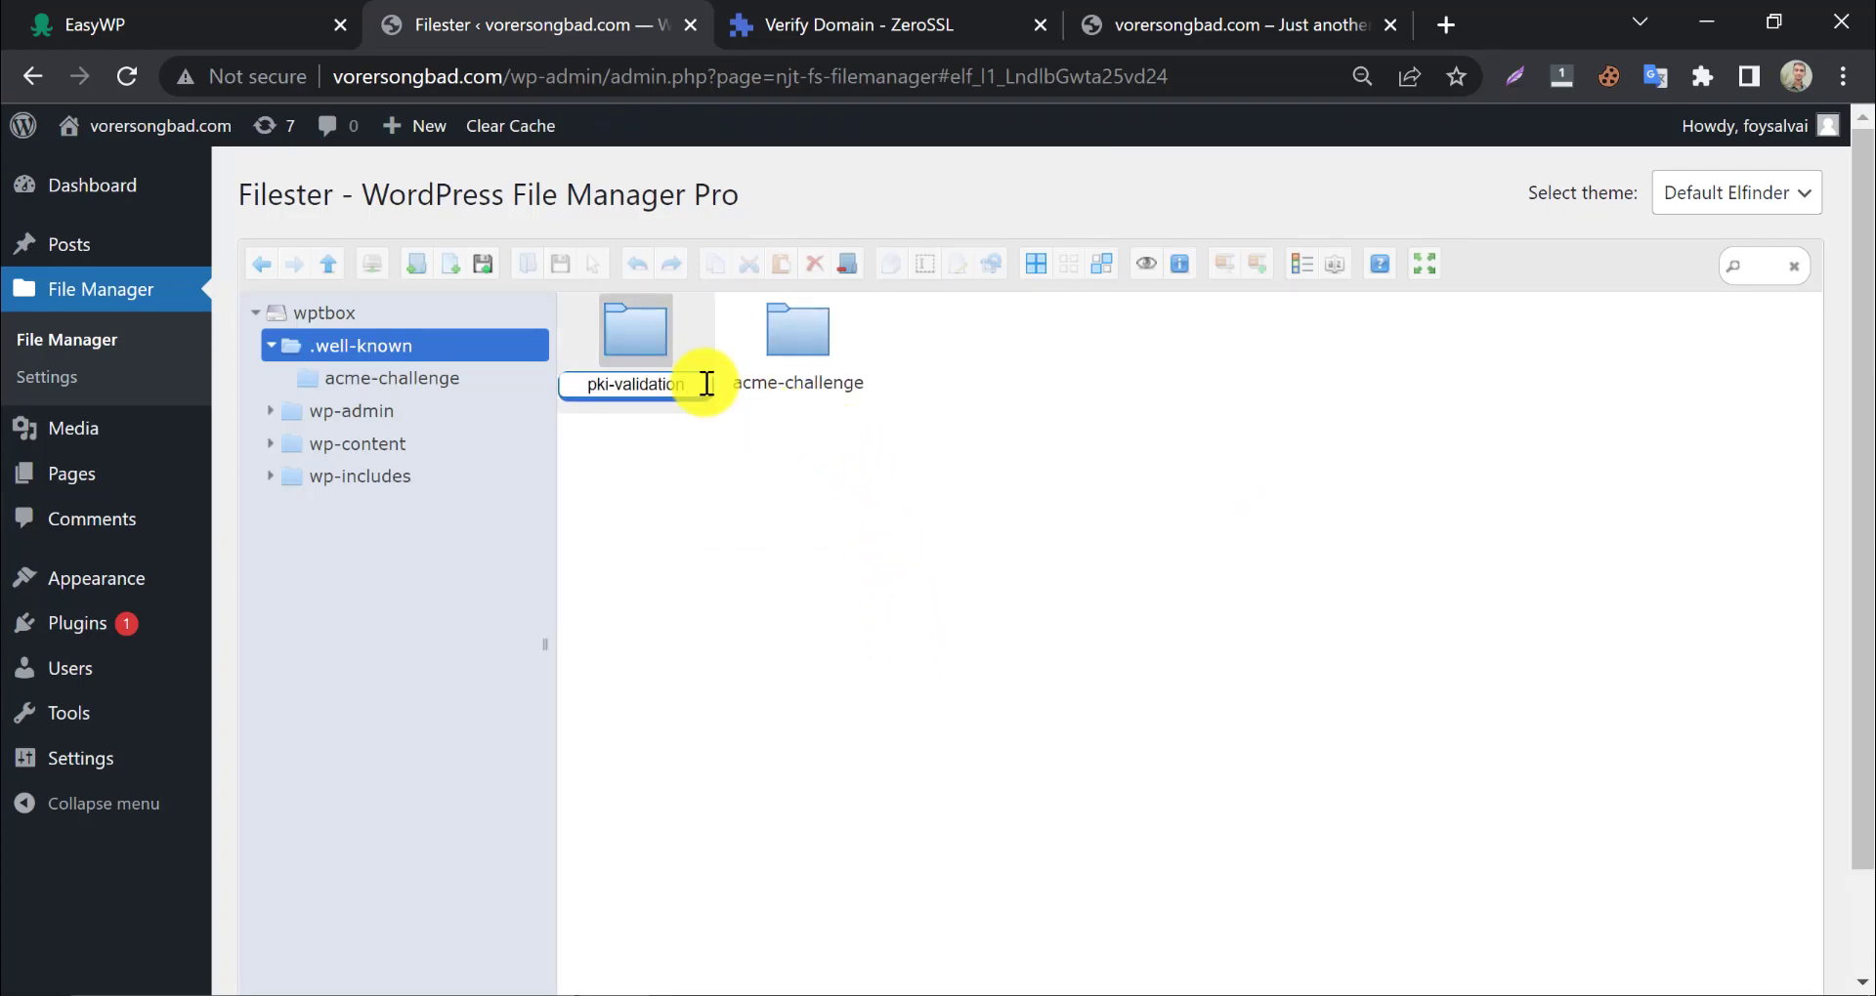
pyautogui.press('Return')
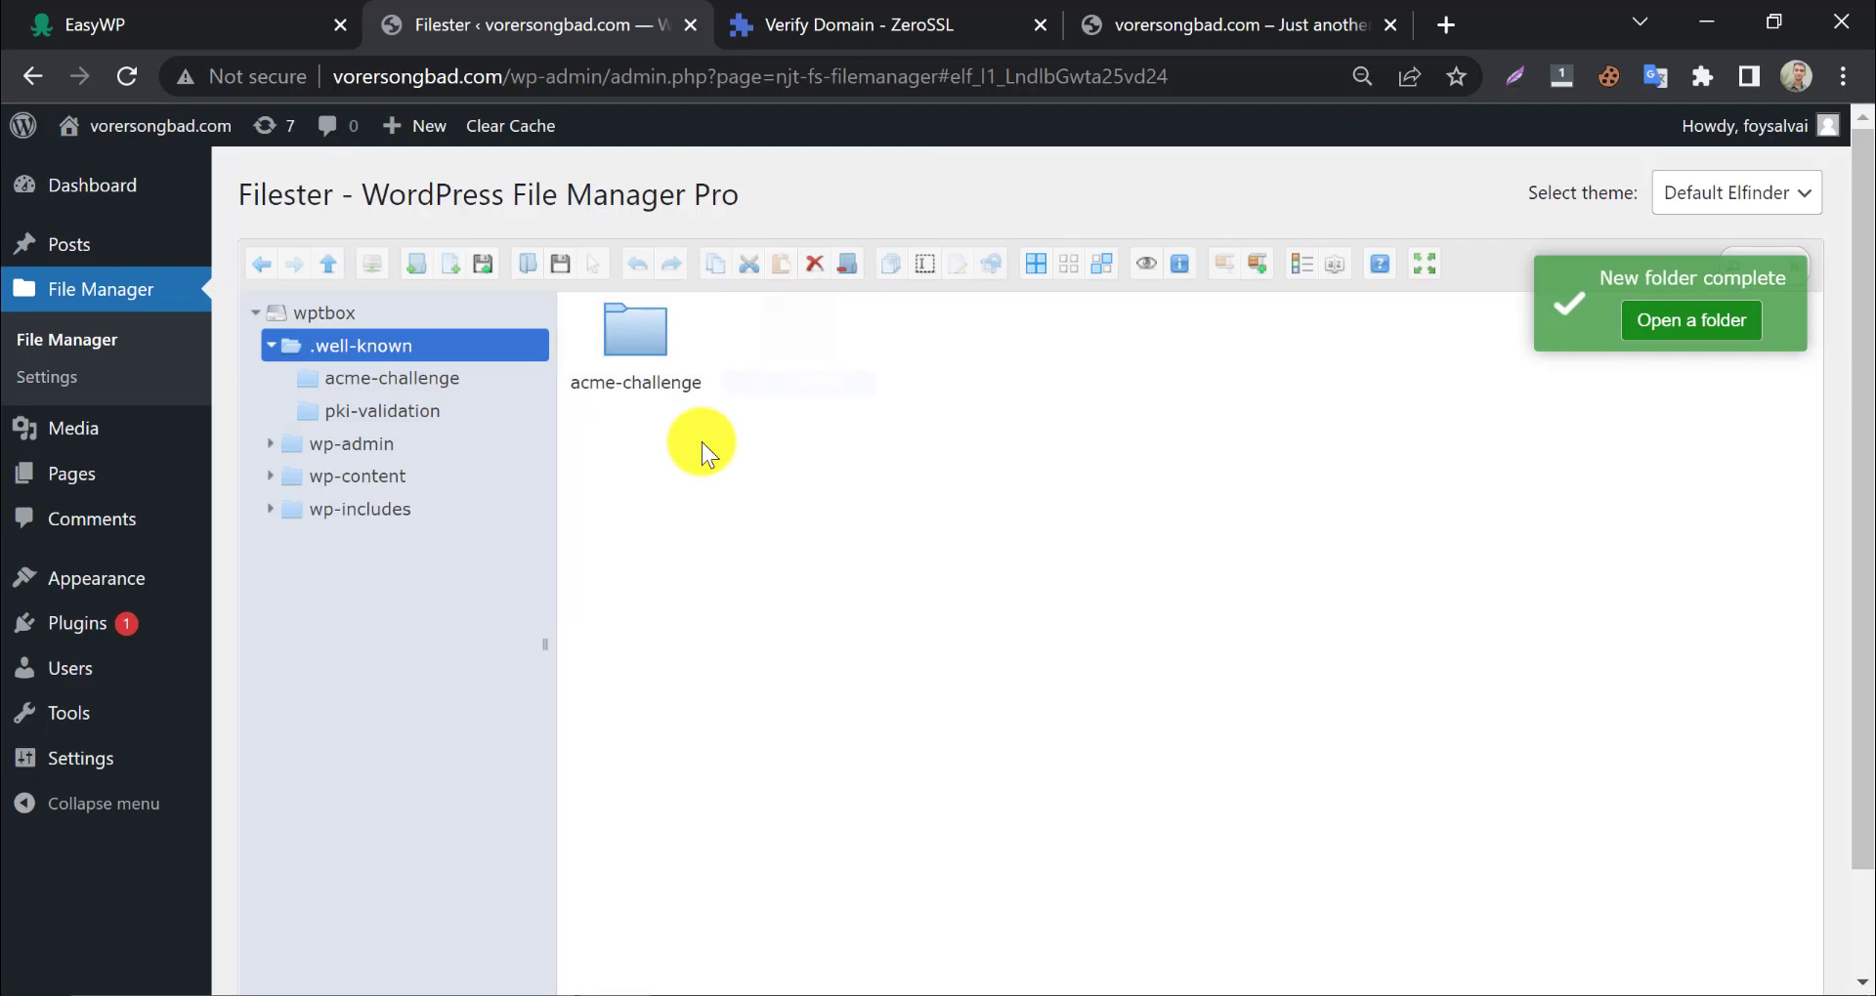
# Download the Auth File from ZeroSSL and upload it into the pki-validation folder in Filester
pyautogui.click(825, 20)
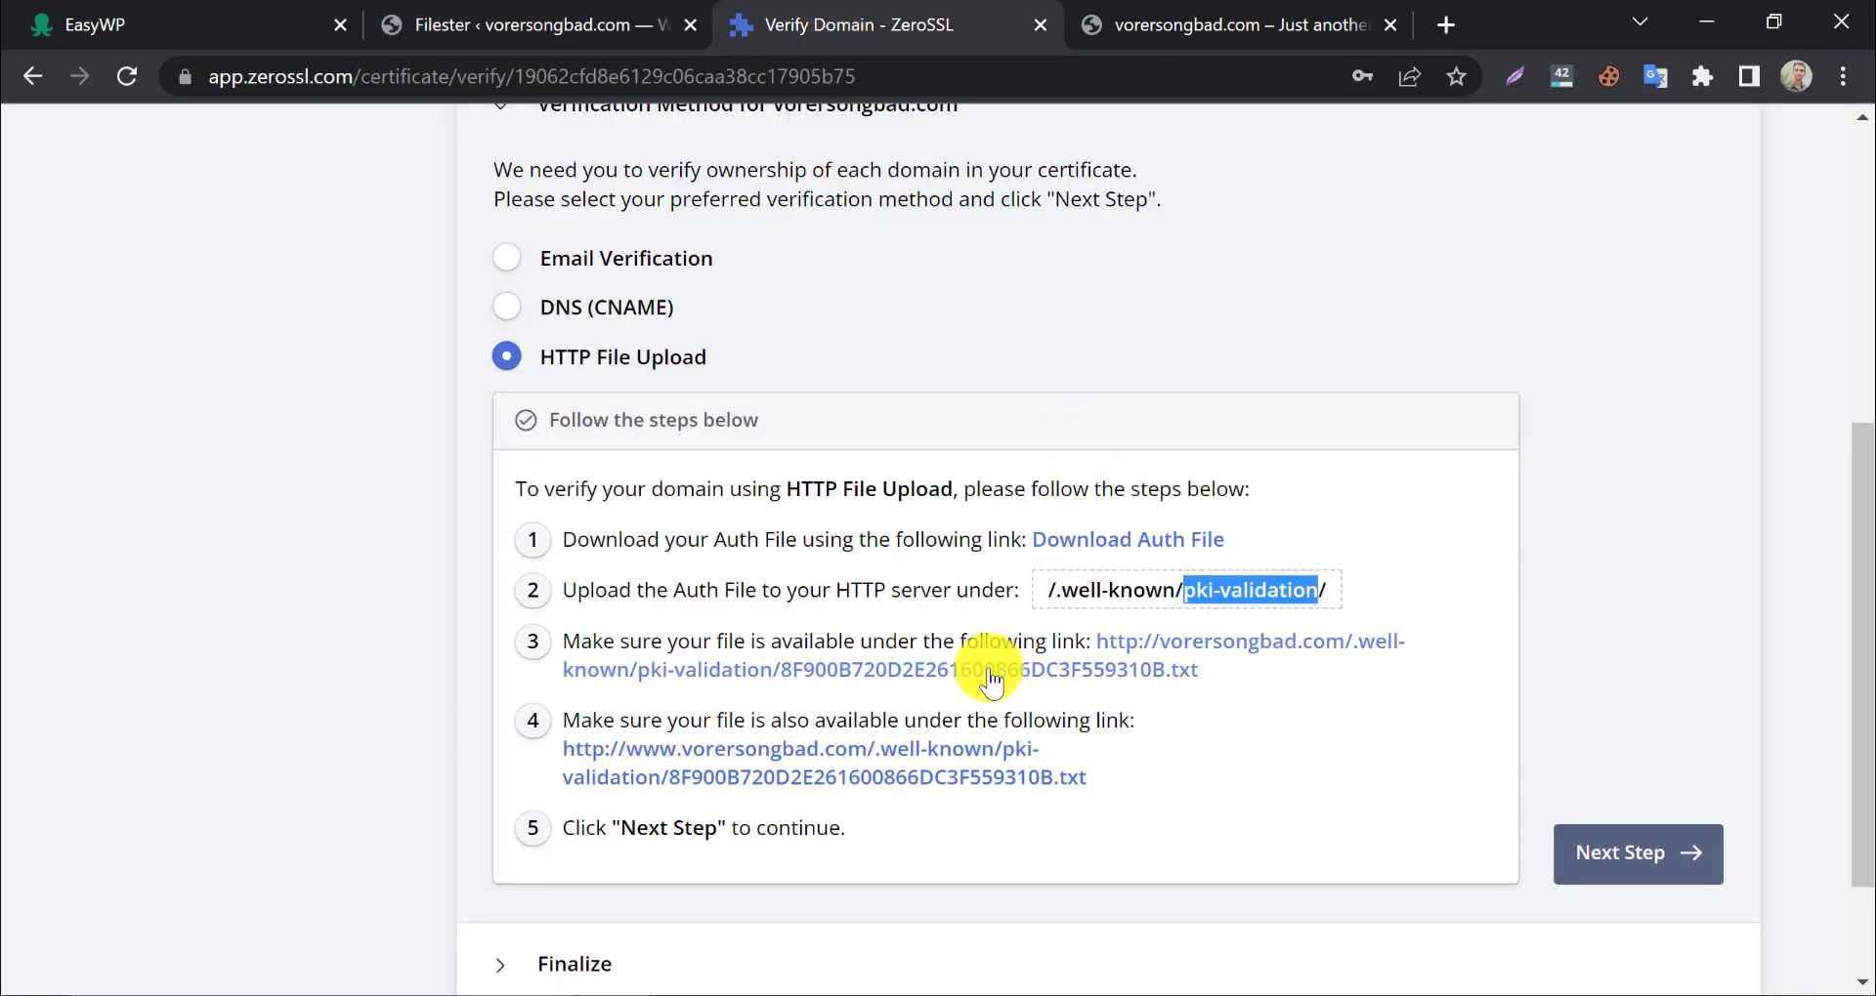
pyautogui.click(1114, 545)
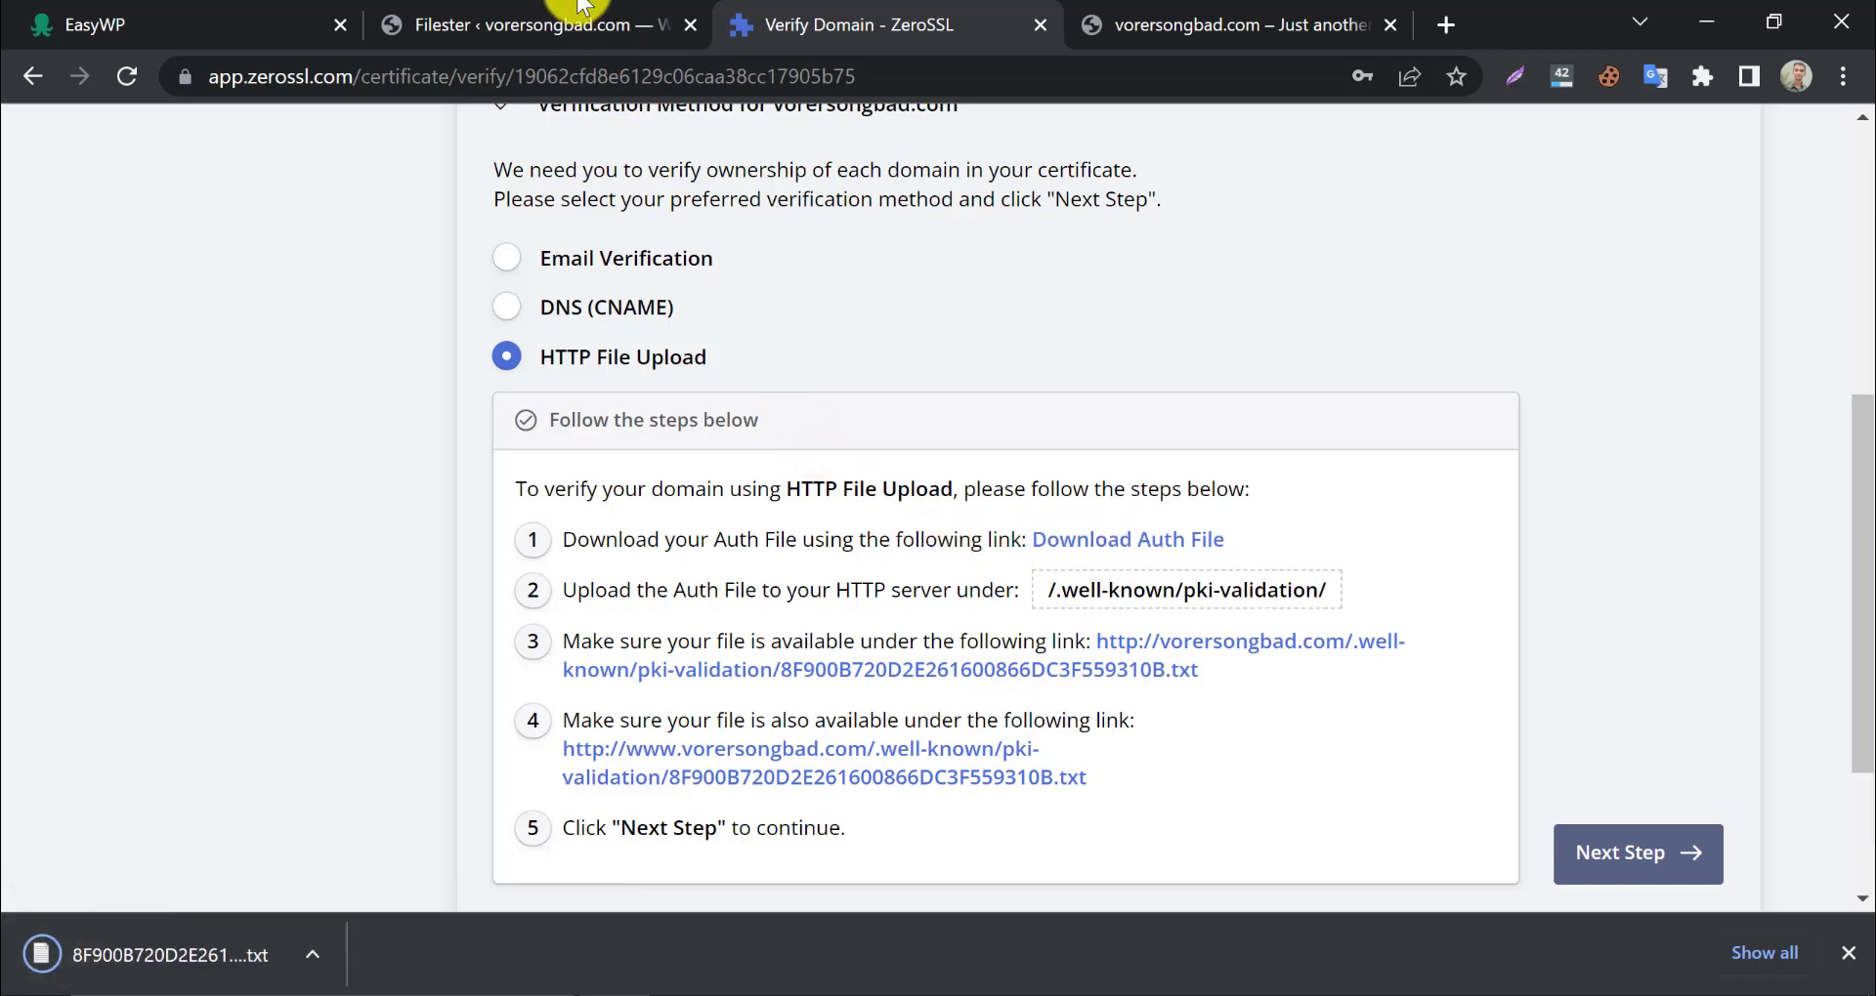
pyautogui.click(568, 39)
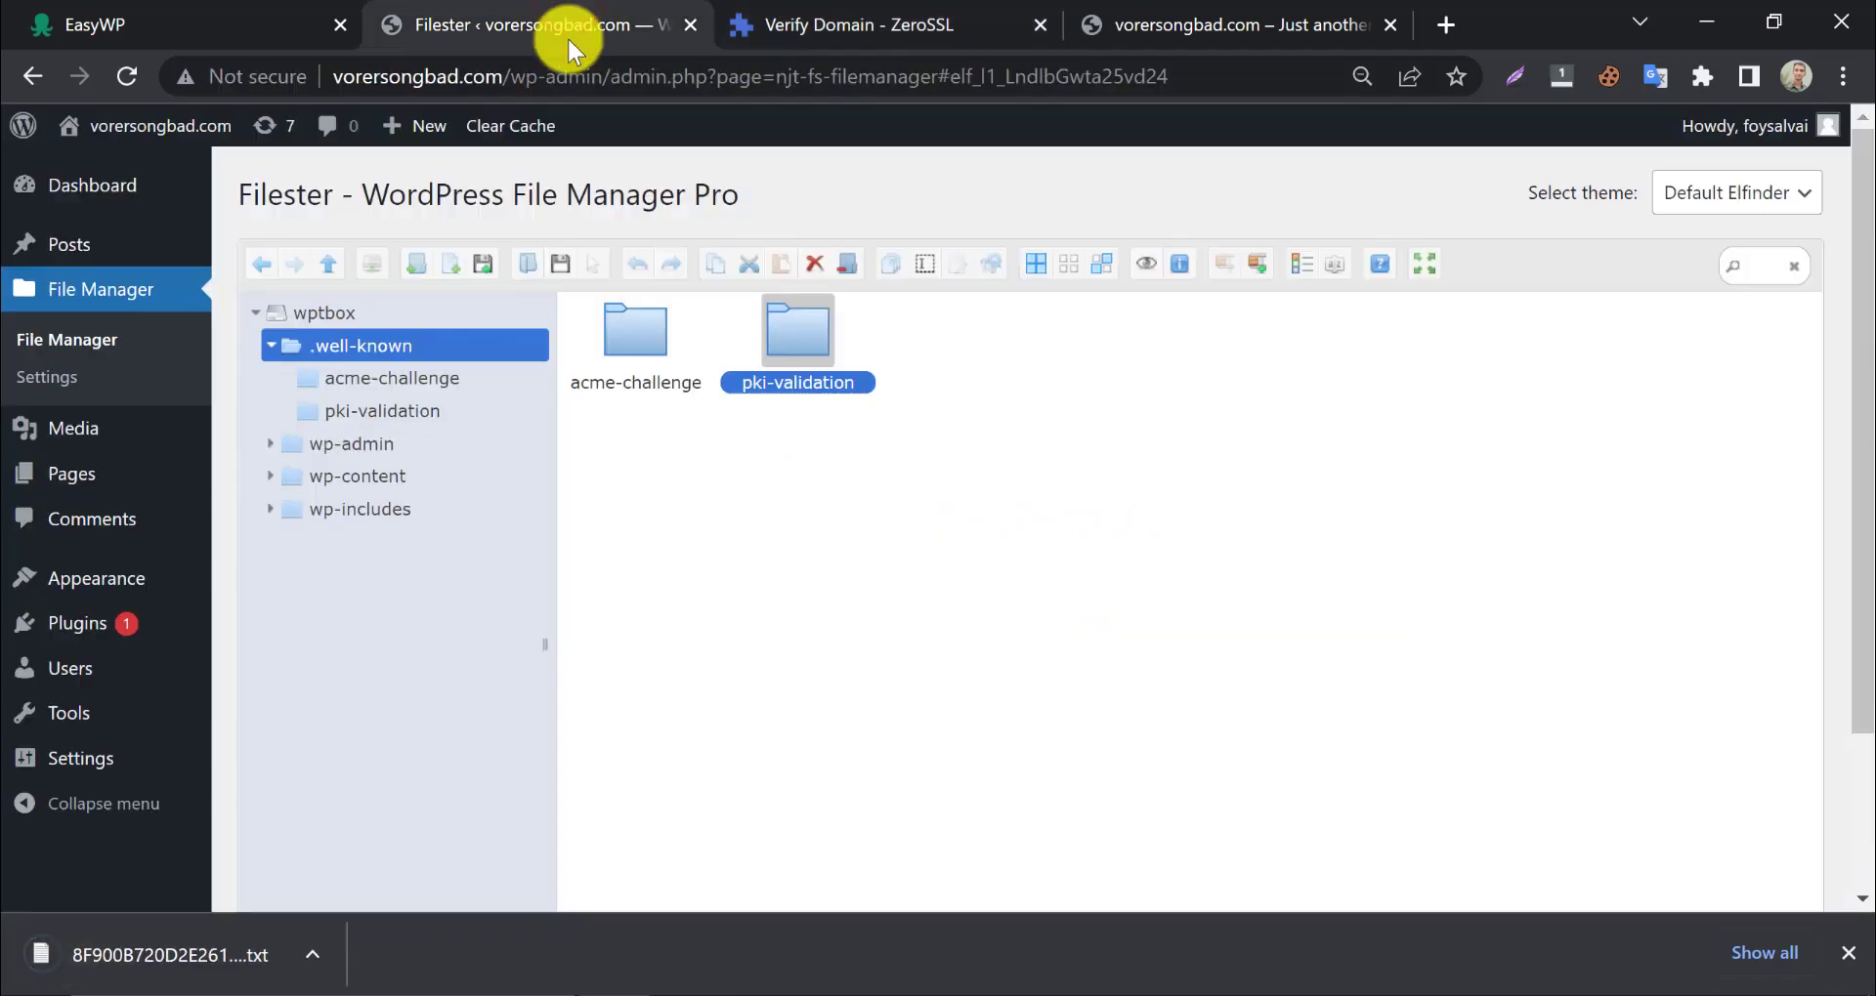
pyautogui.doubleClick(796, 342)
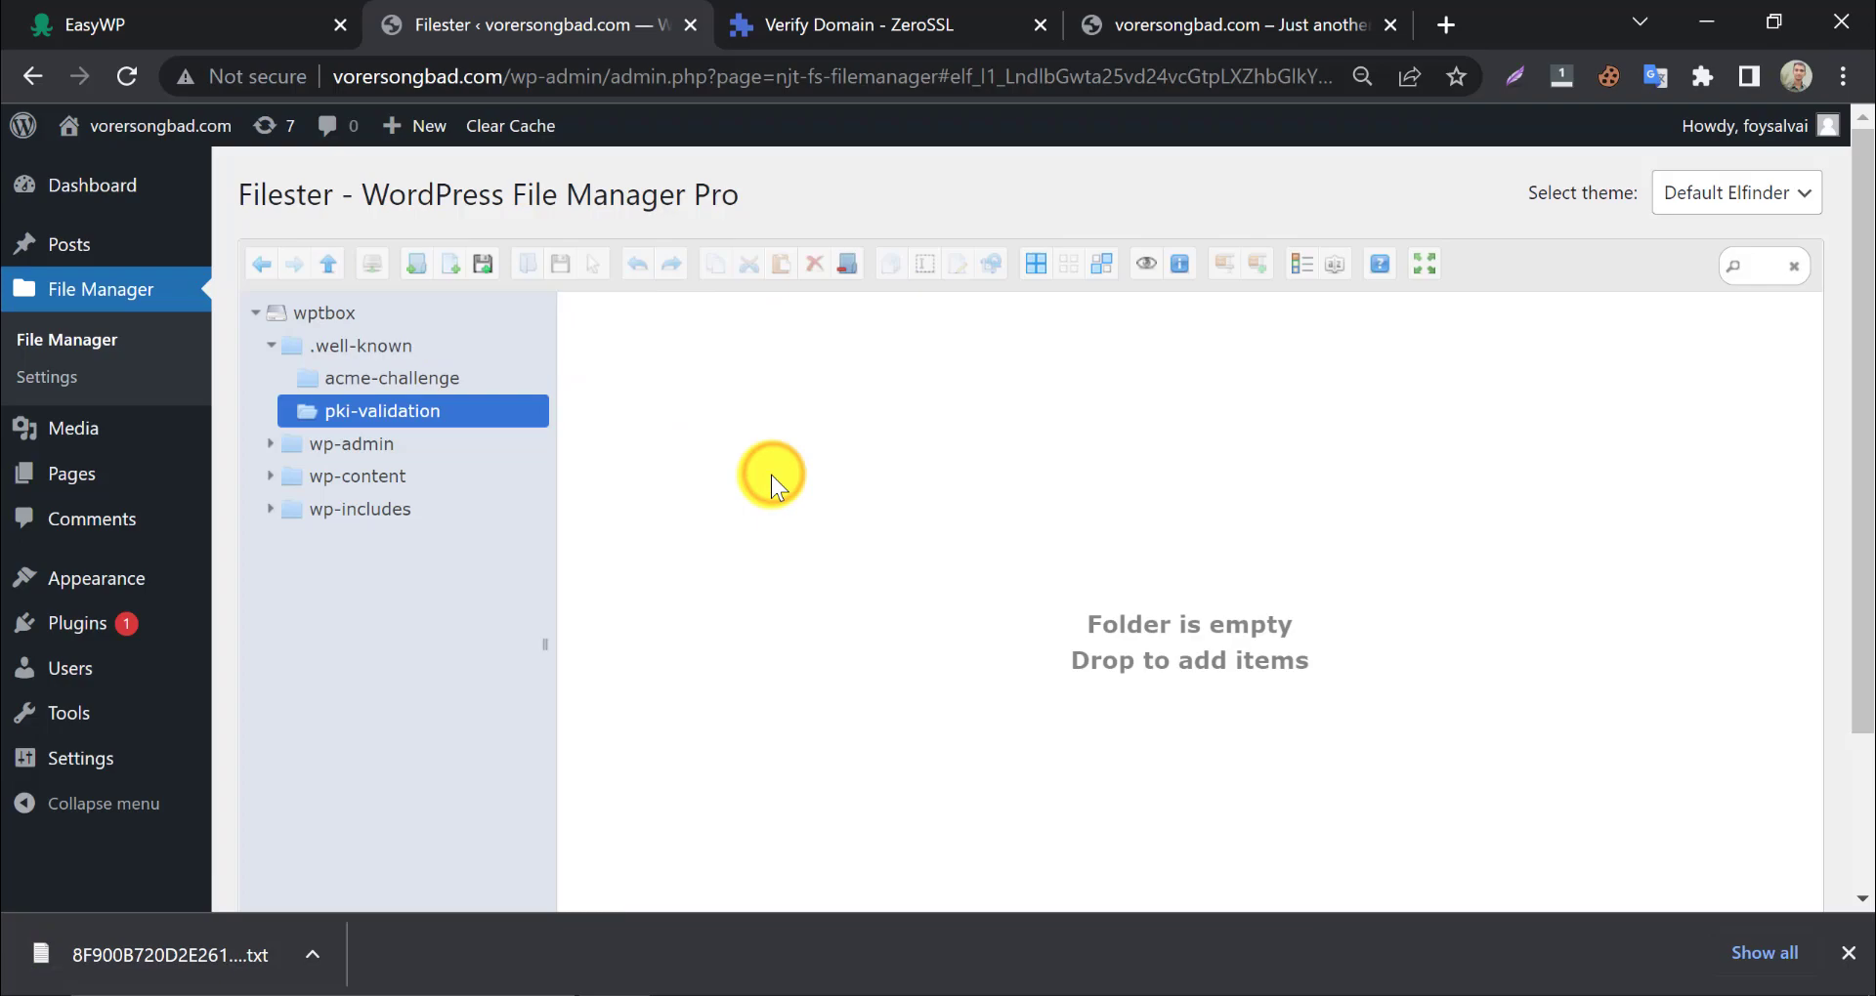
pyautogui.moveTo(131, 947); pyautogui.dragTo(1024, 506)
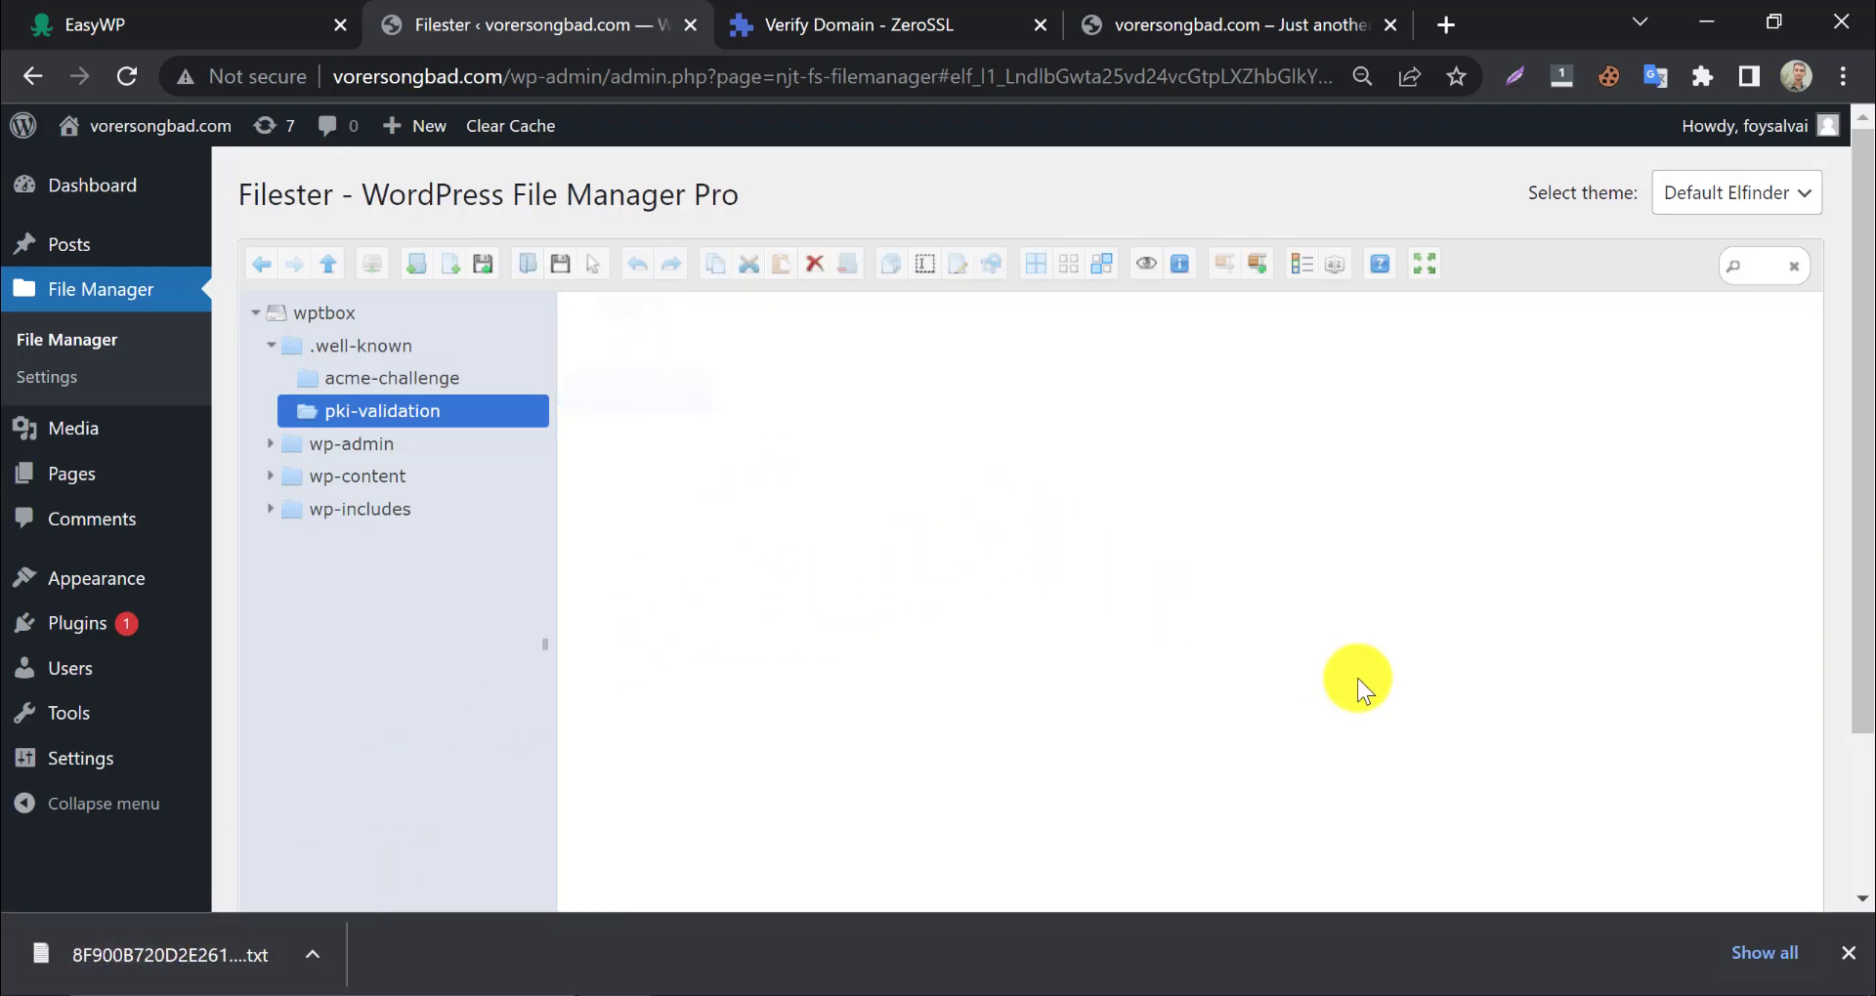
pyautogui.click(1850, 953)
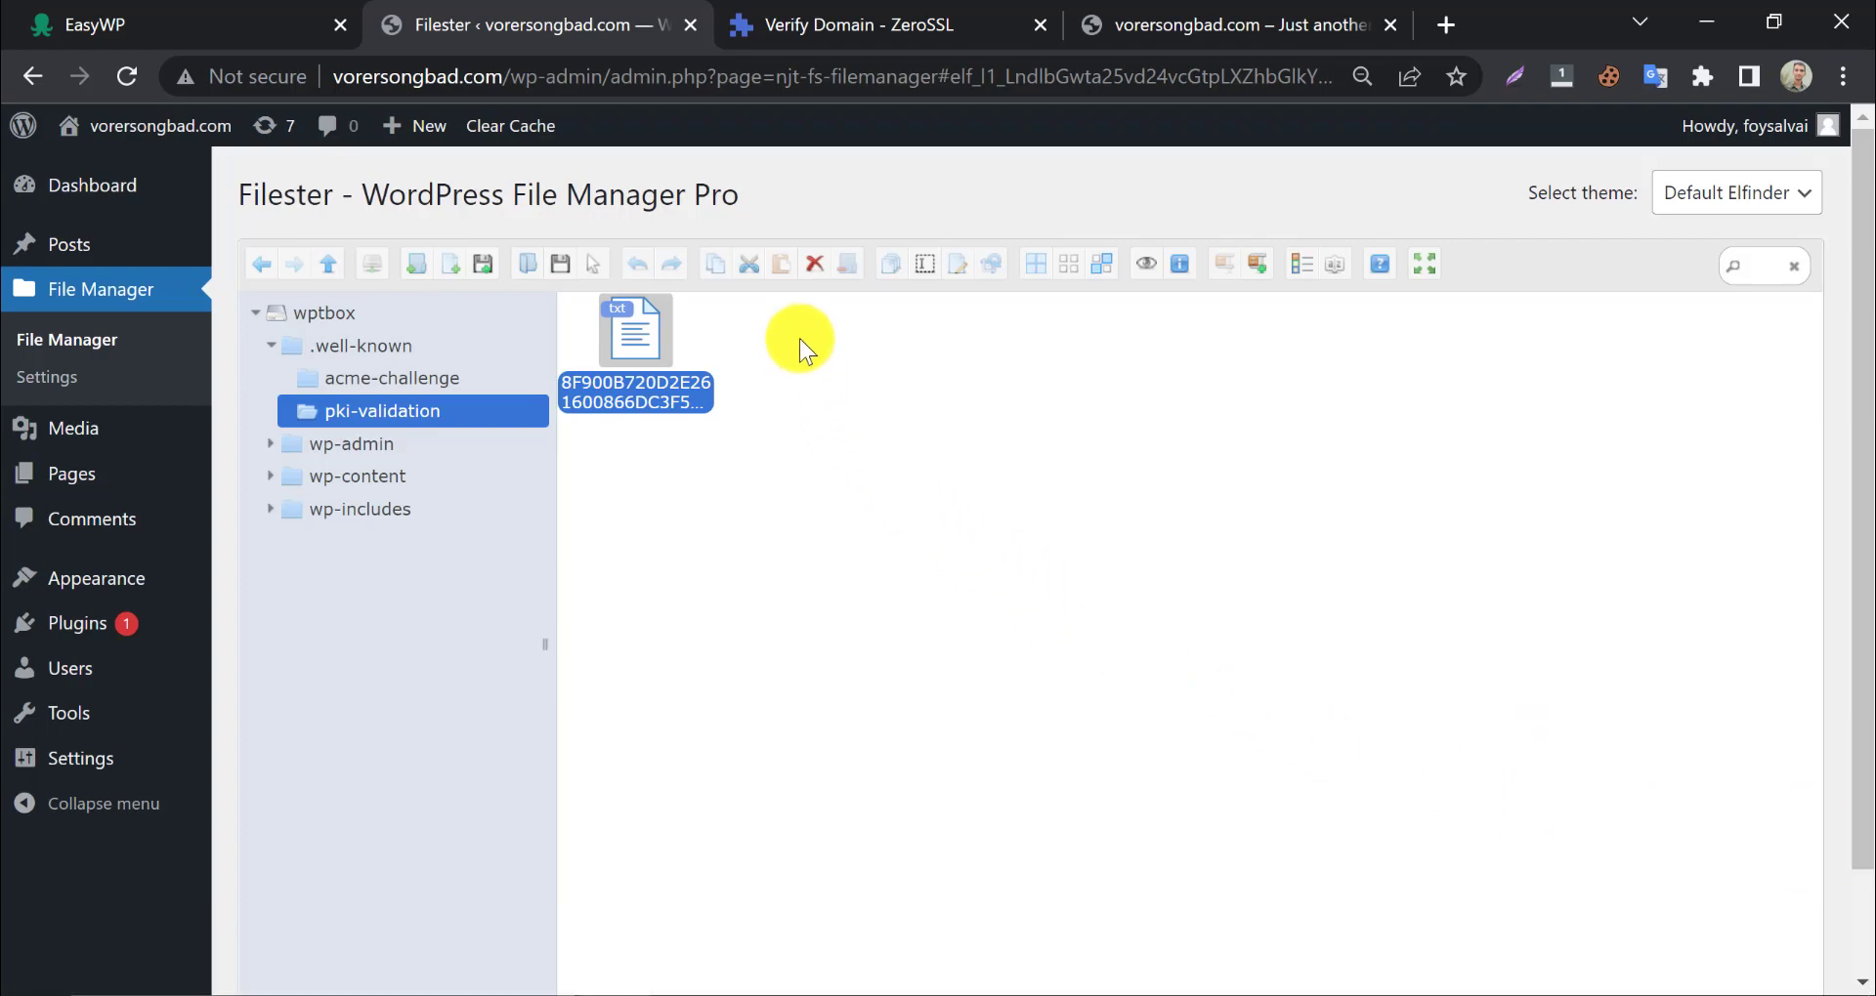
pyautogui.click(837, 23)
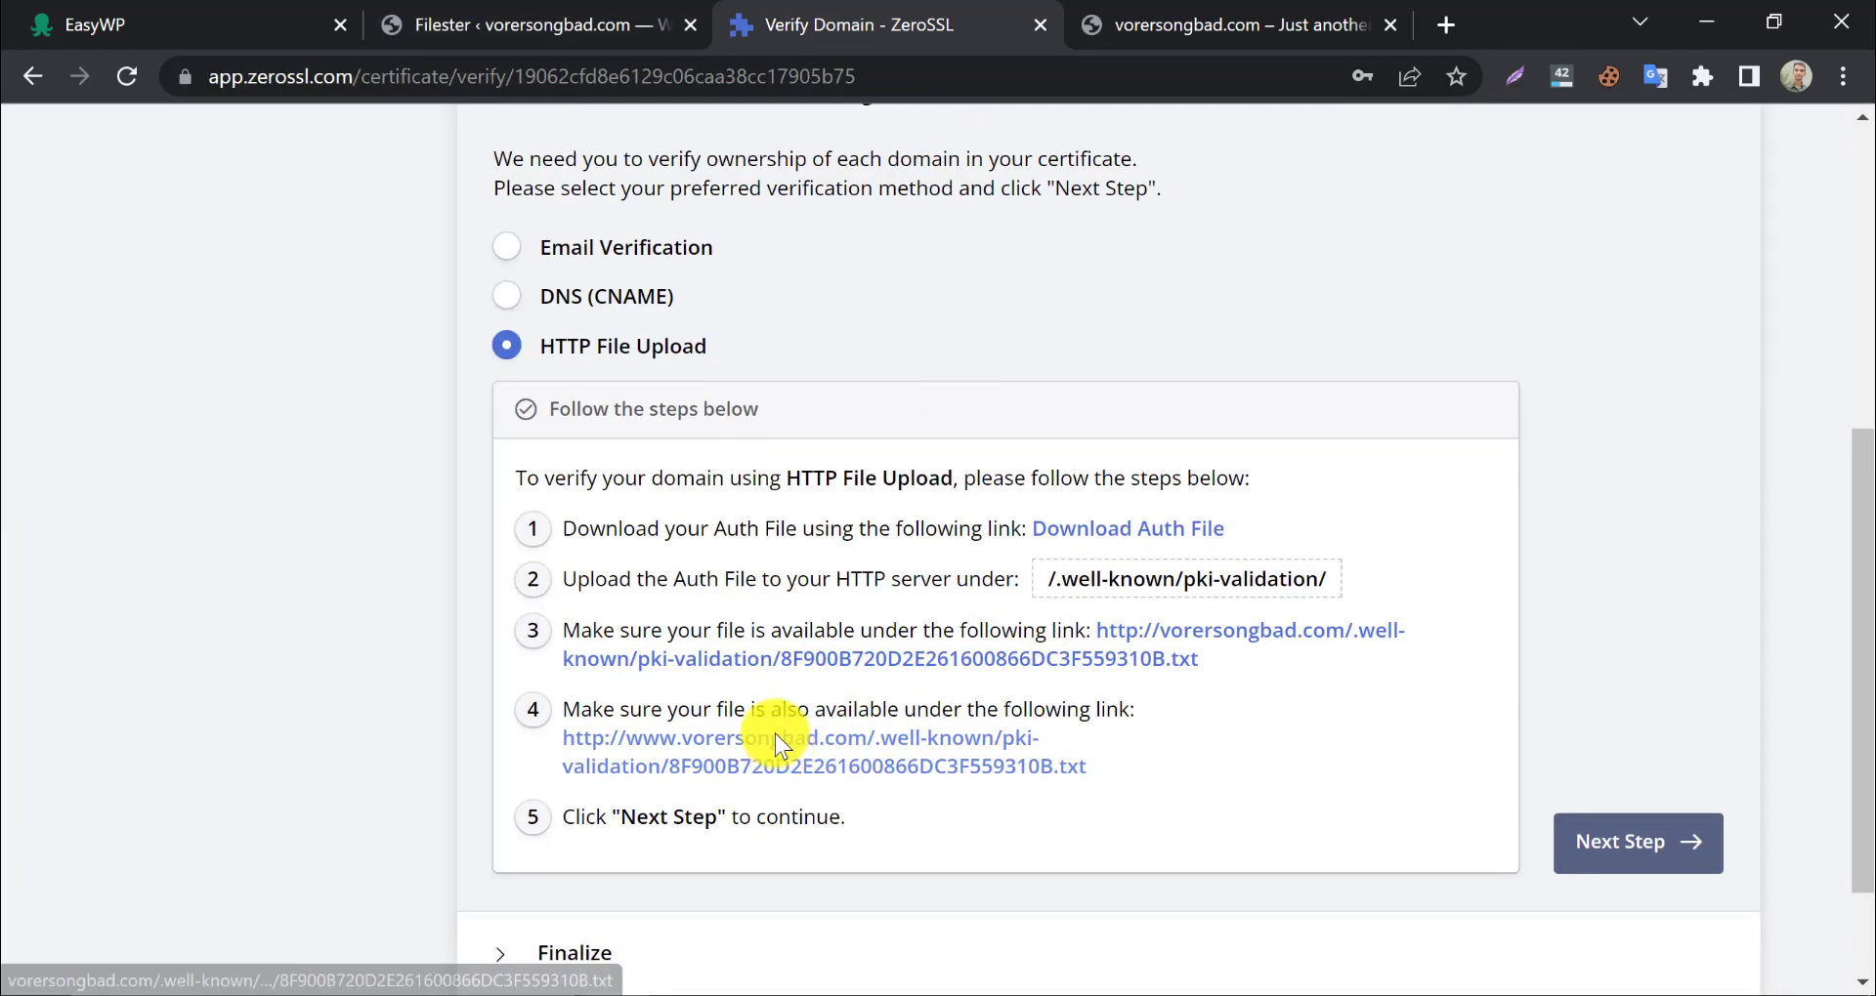
pyautogui.scroll(-3, 776, 734)
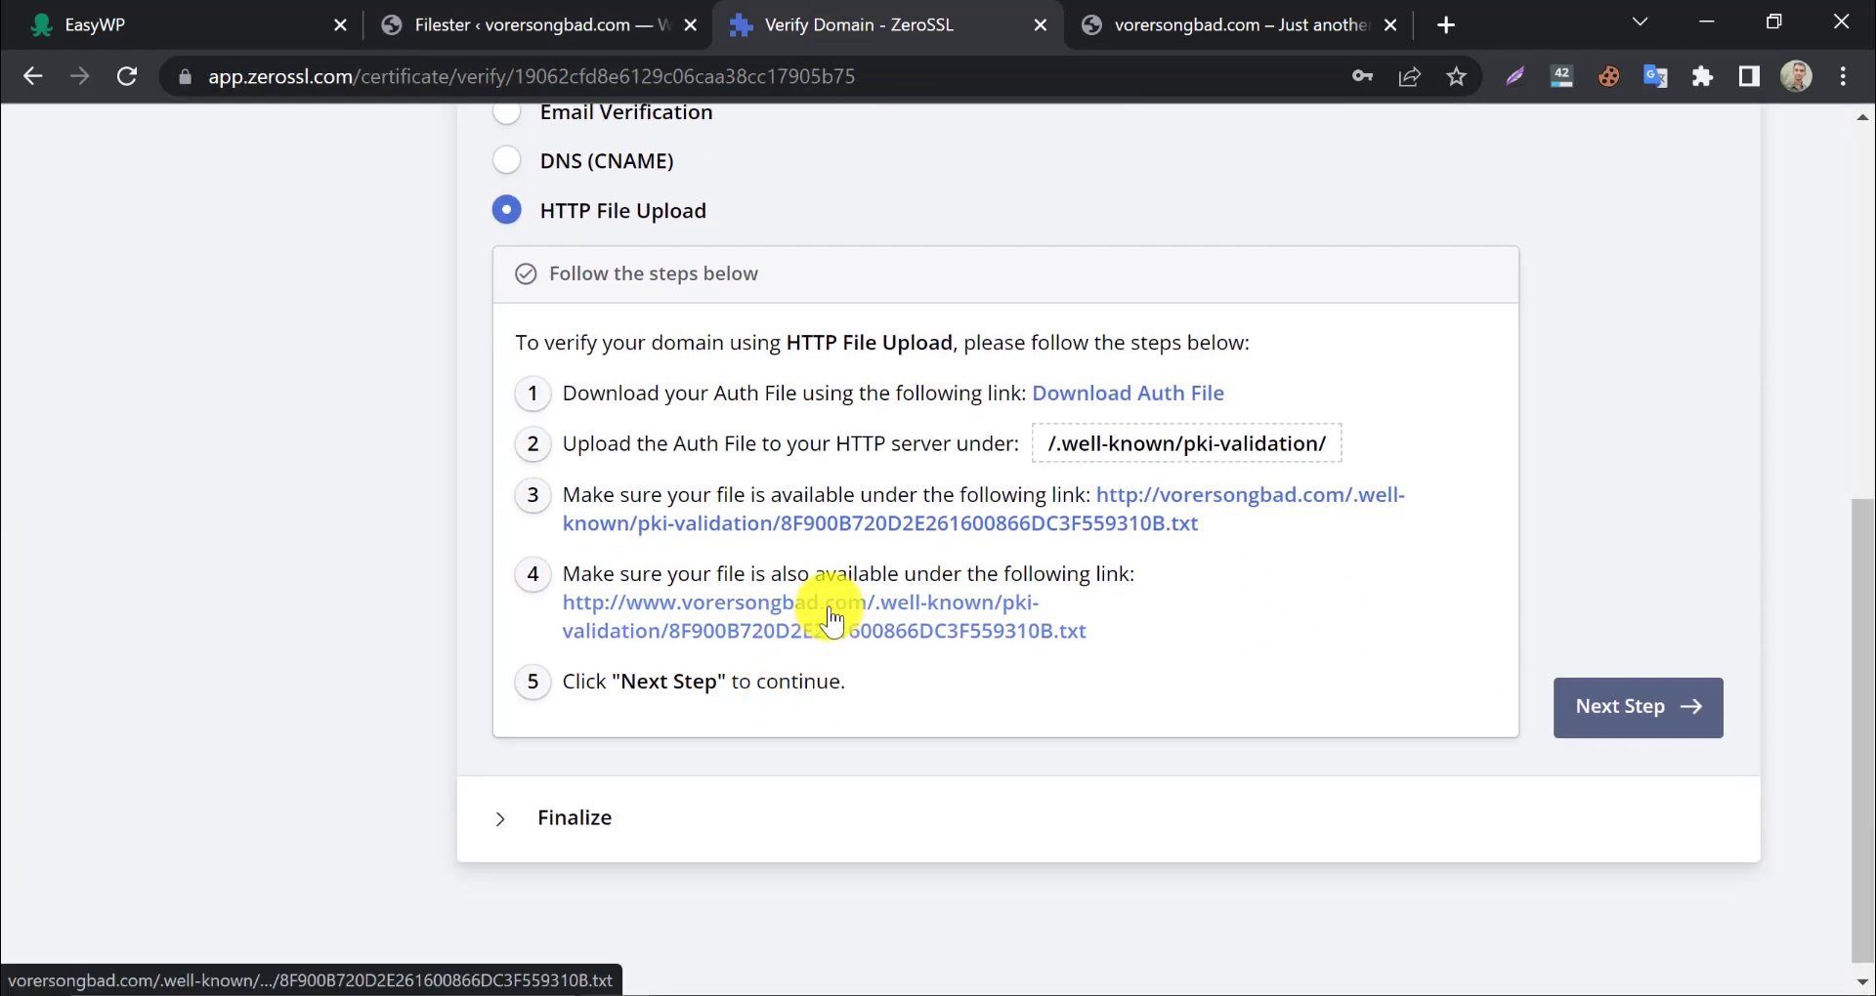
pyautogui.rightClick(831, 618)
pyautogui.click(871, 632)
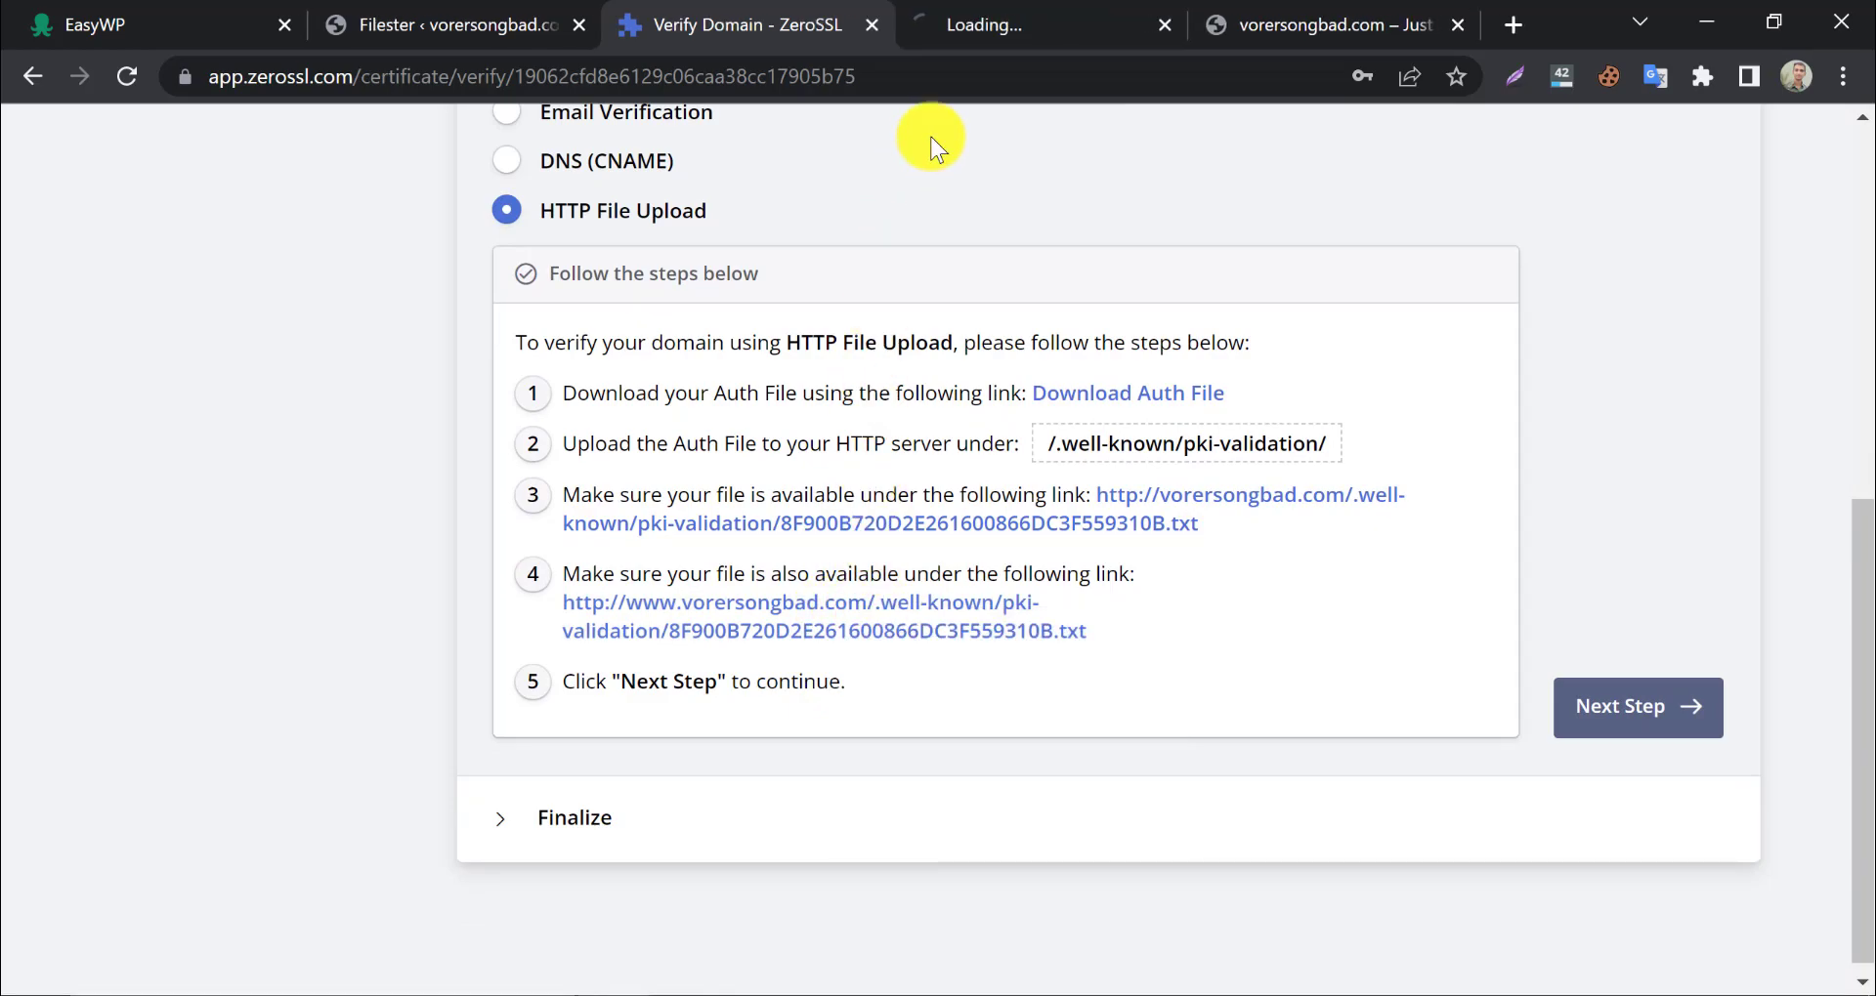
pyautogui.click(987, 14)
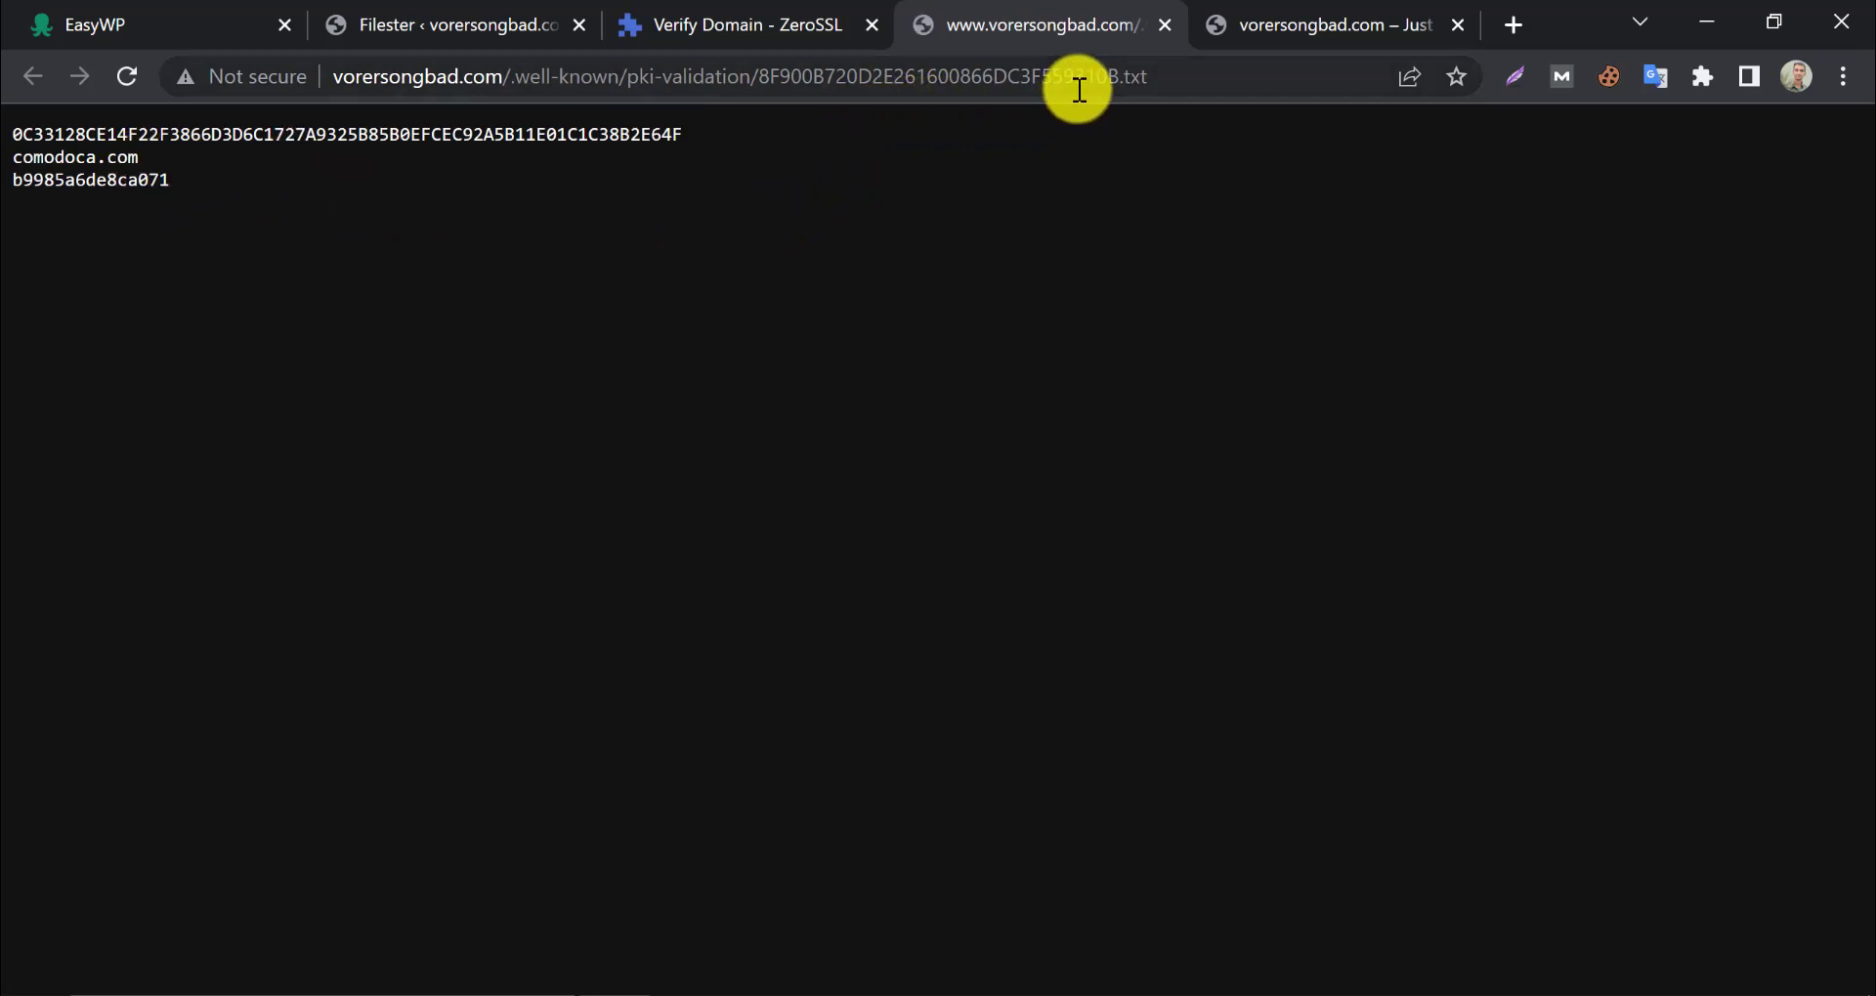
pyautogui.click(1163, 26)
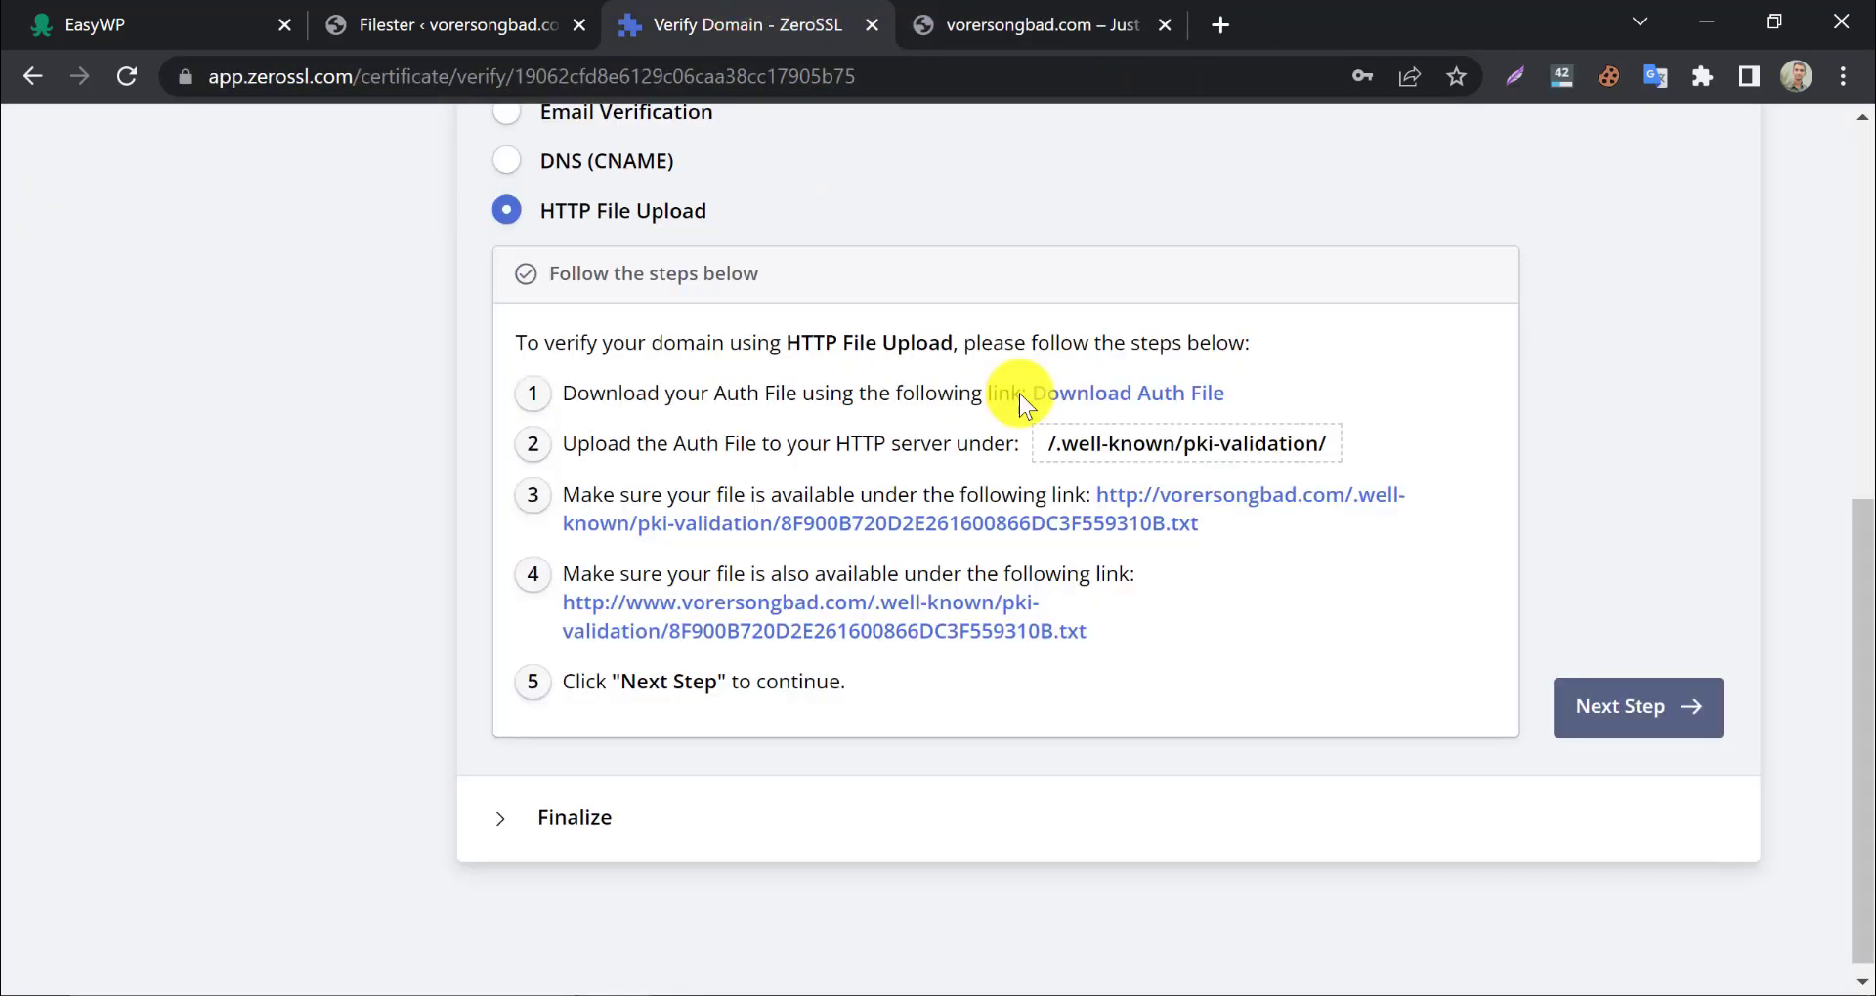
# Continue to the Finalize stage and verify the vorersongbad.com domain
pyautogui.click(1591, 705)
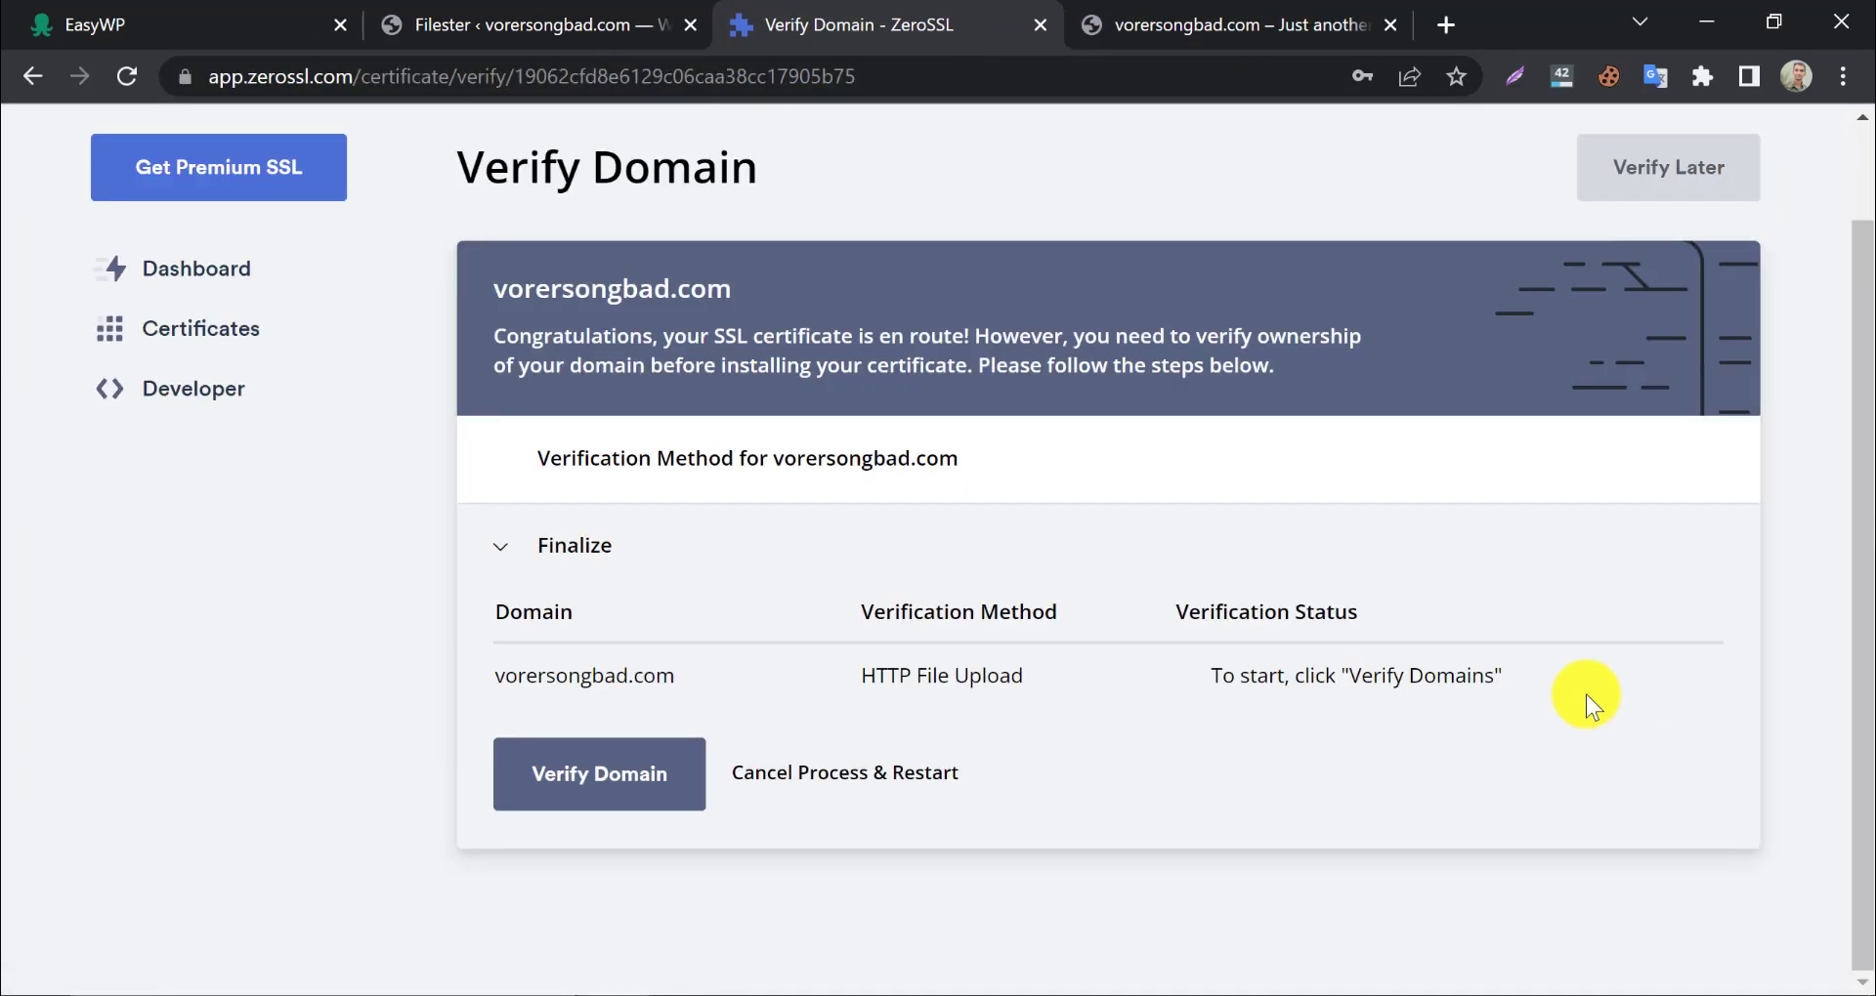
pyautogui.click(597, 775)
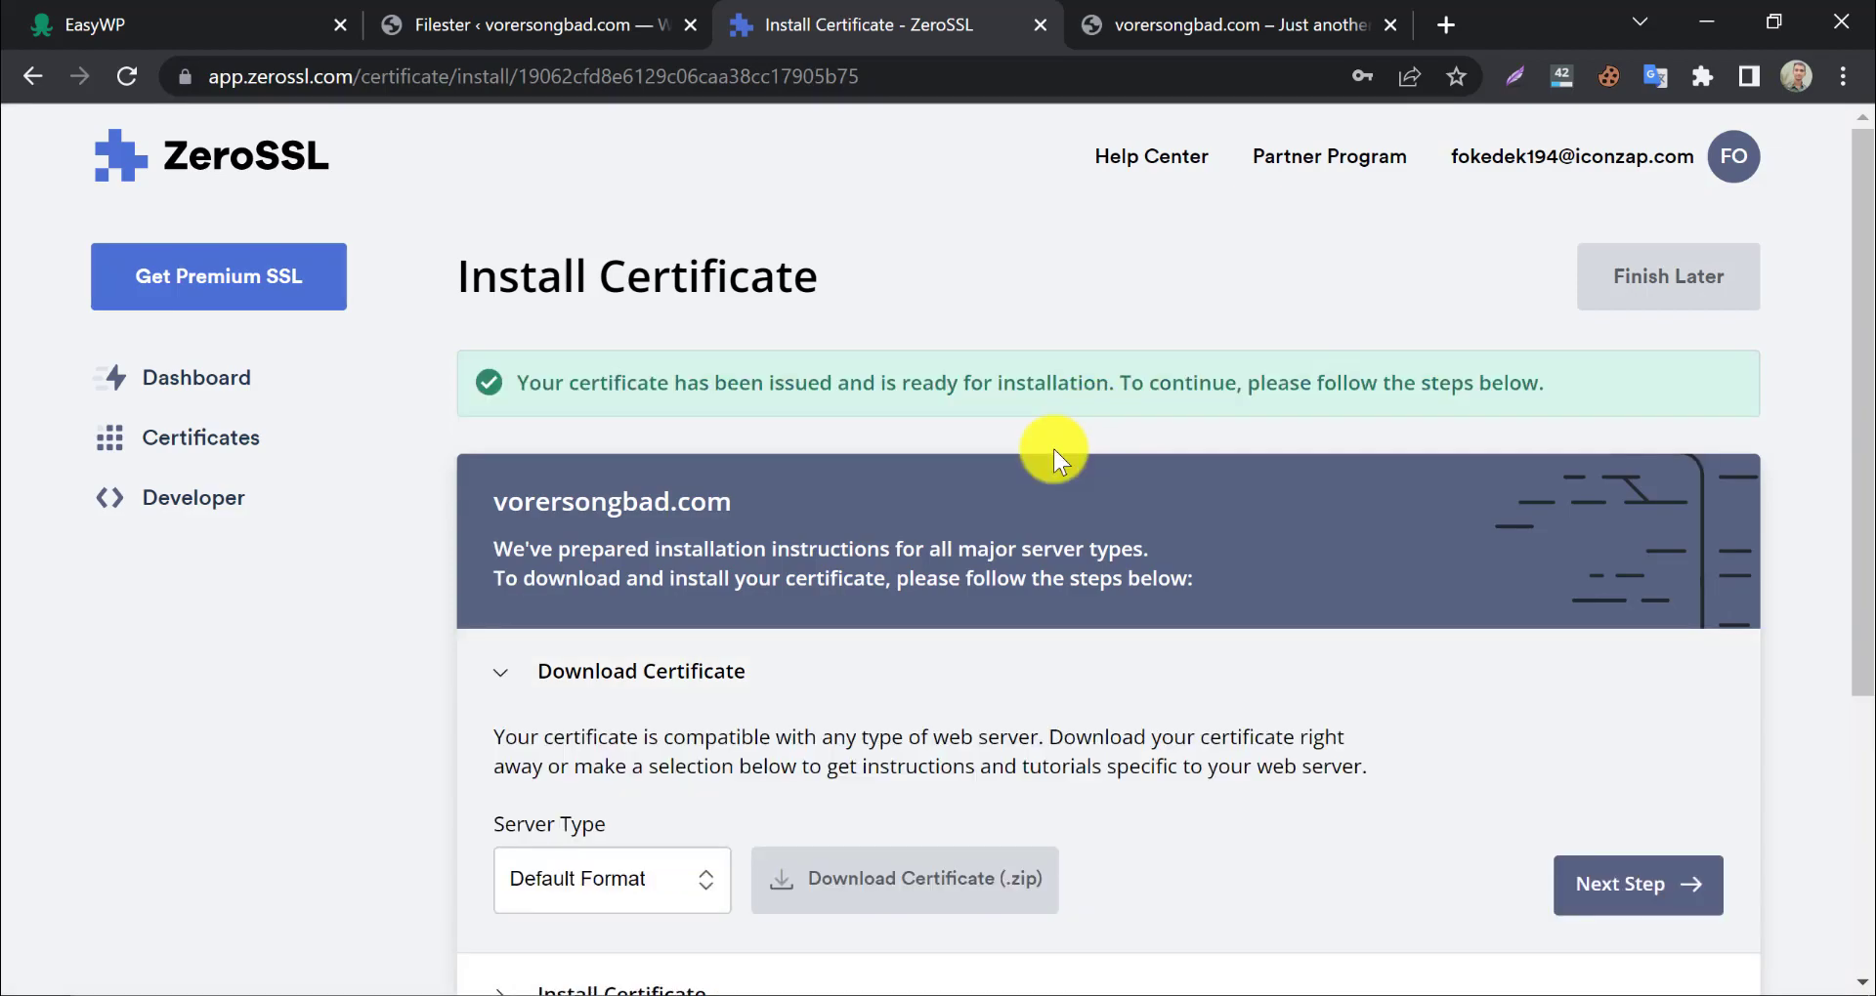
# Download the certificate archive from ZeroSSL, extract vorersongbad.com.zip into its own folder in Downloads, and open that folder
pyautogui.scroll(-5, 1046, 710)
pyautogui.click(714, 564)
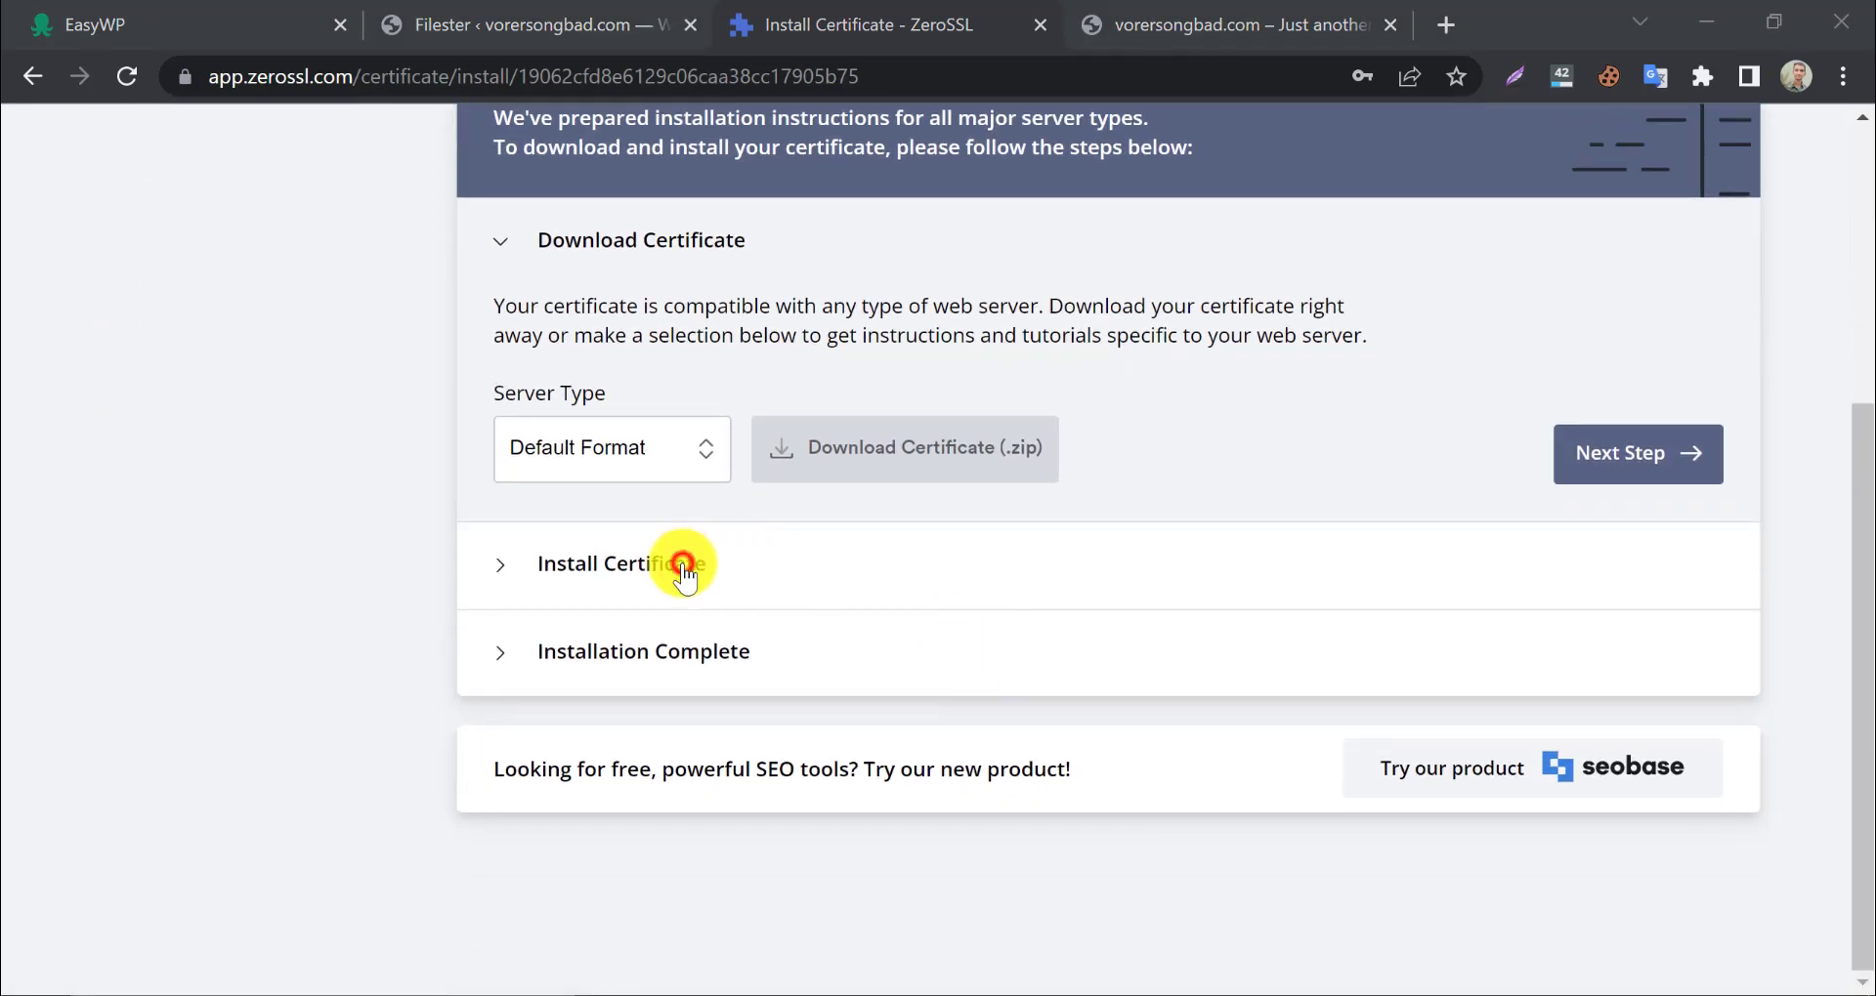
pyautogui.scroll(1, 761, 572)
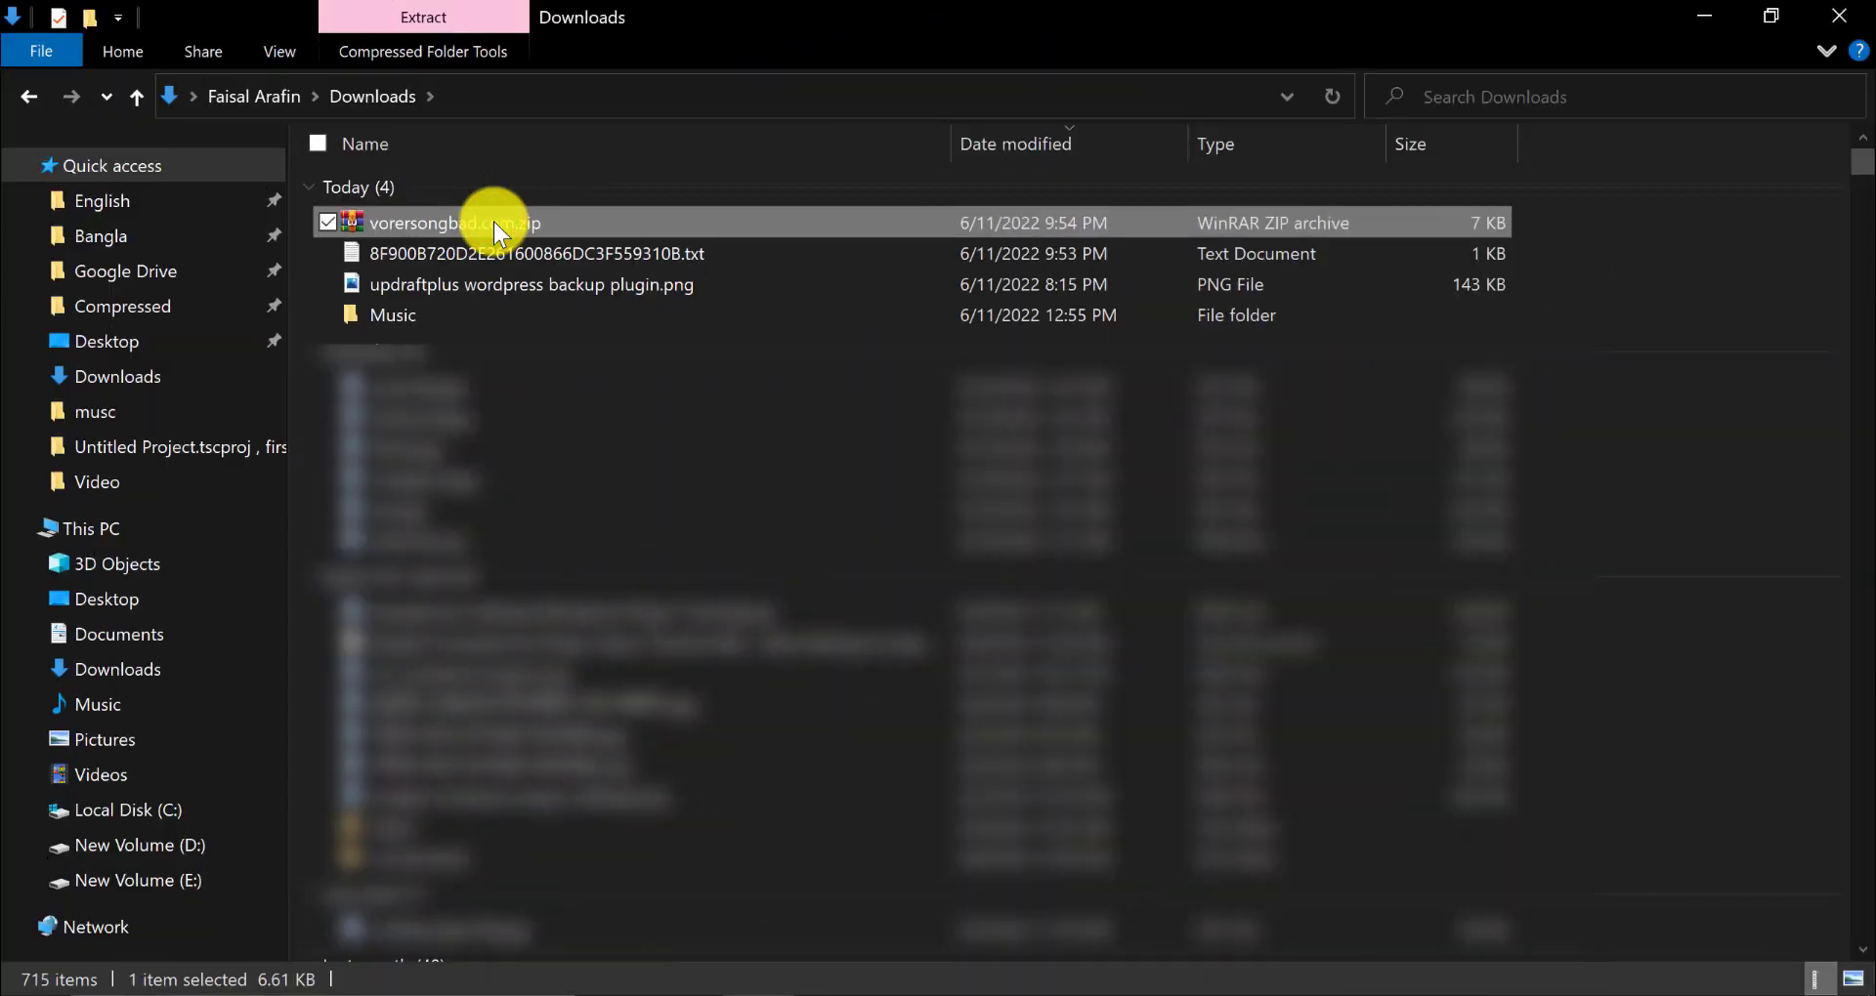
pyautogui.rightClick(494, 223)
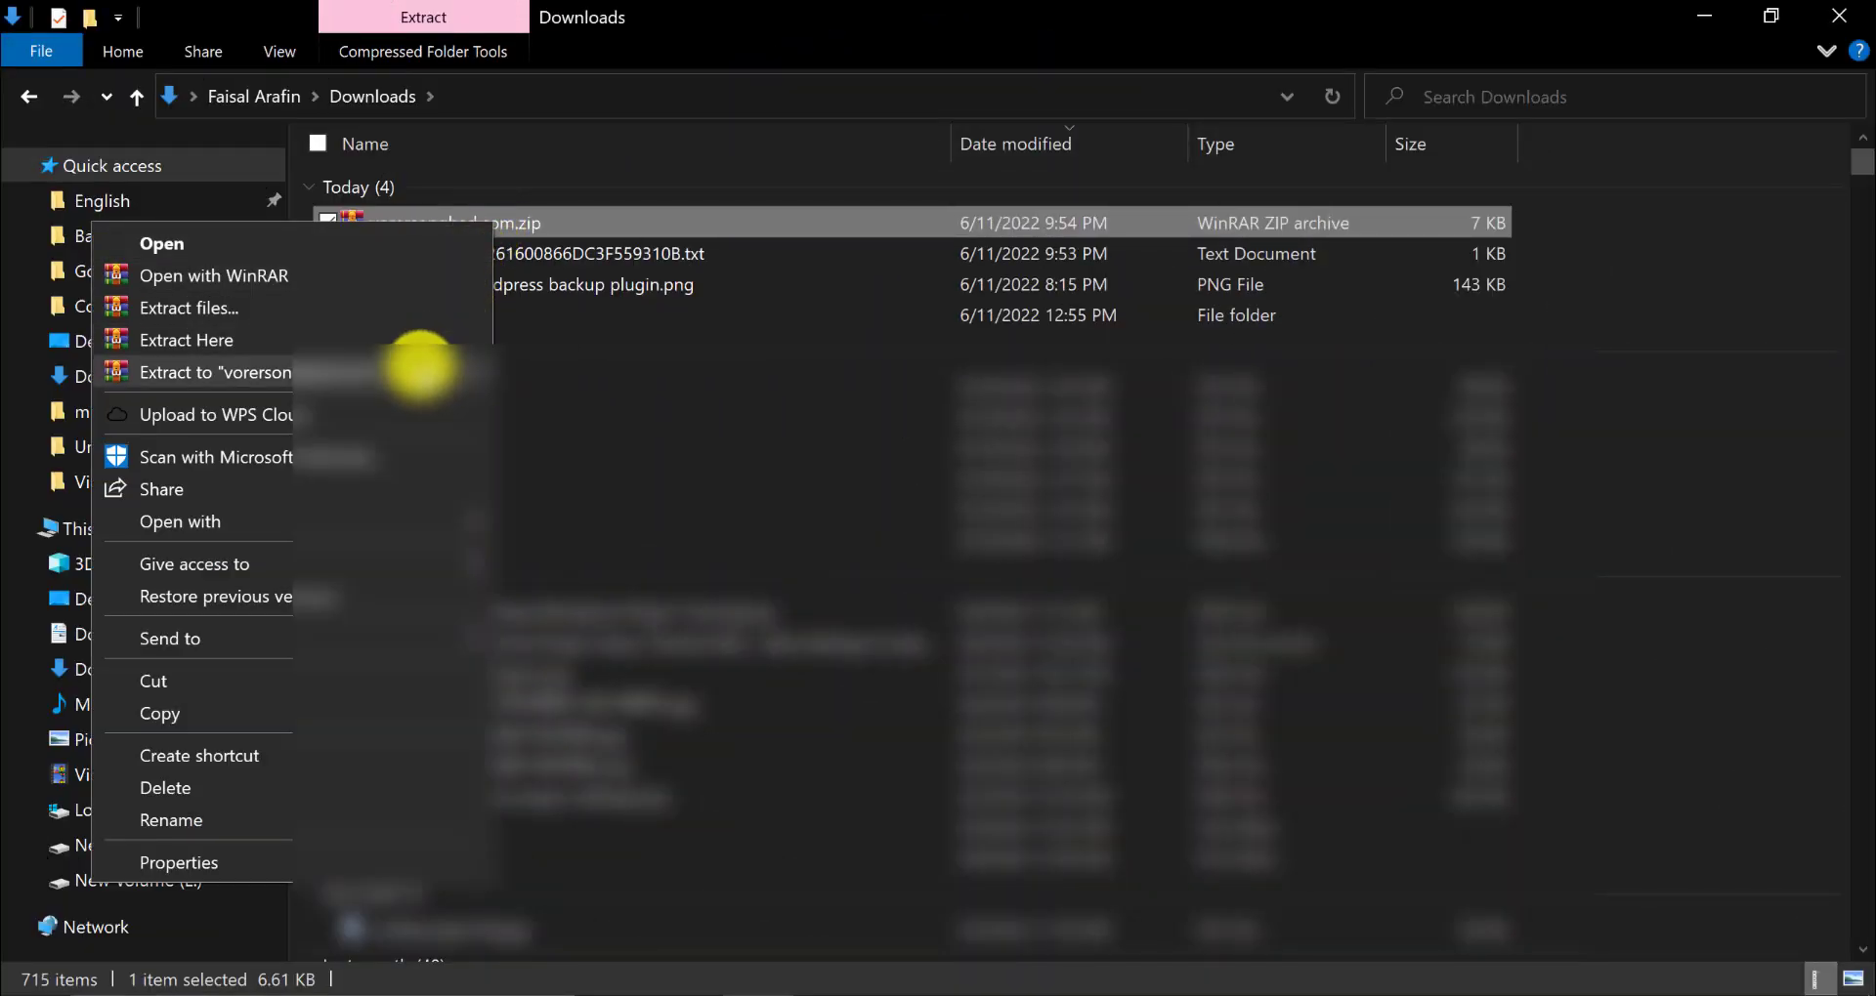
pyautogui.click(420, 364)
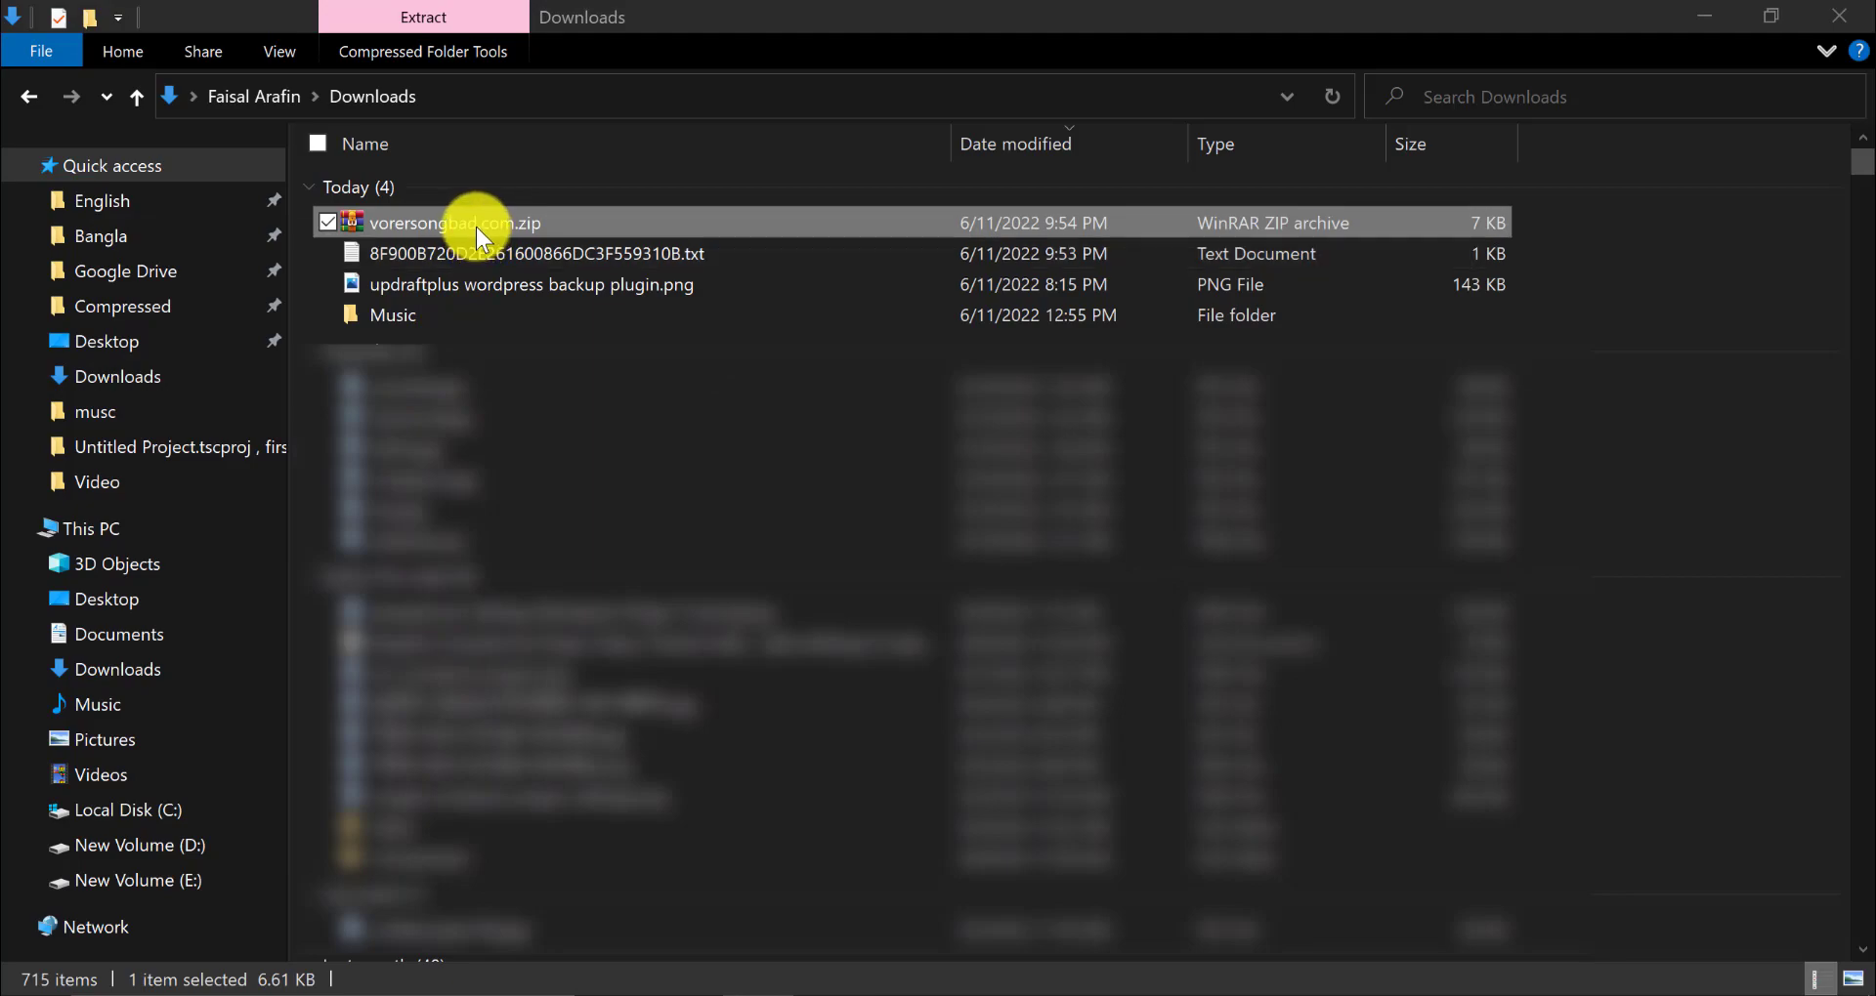
pyautogui.doubleClick(444, 319)
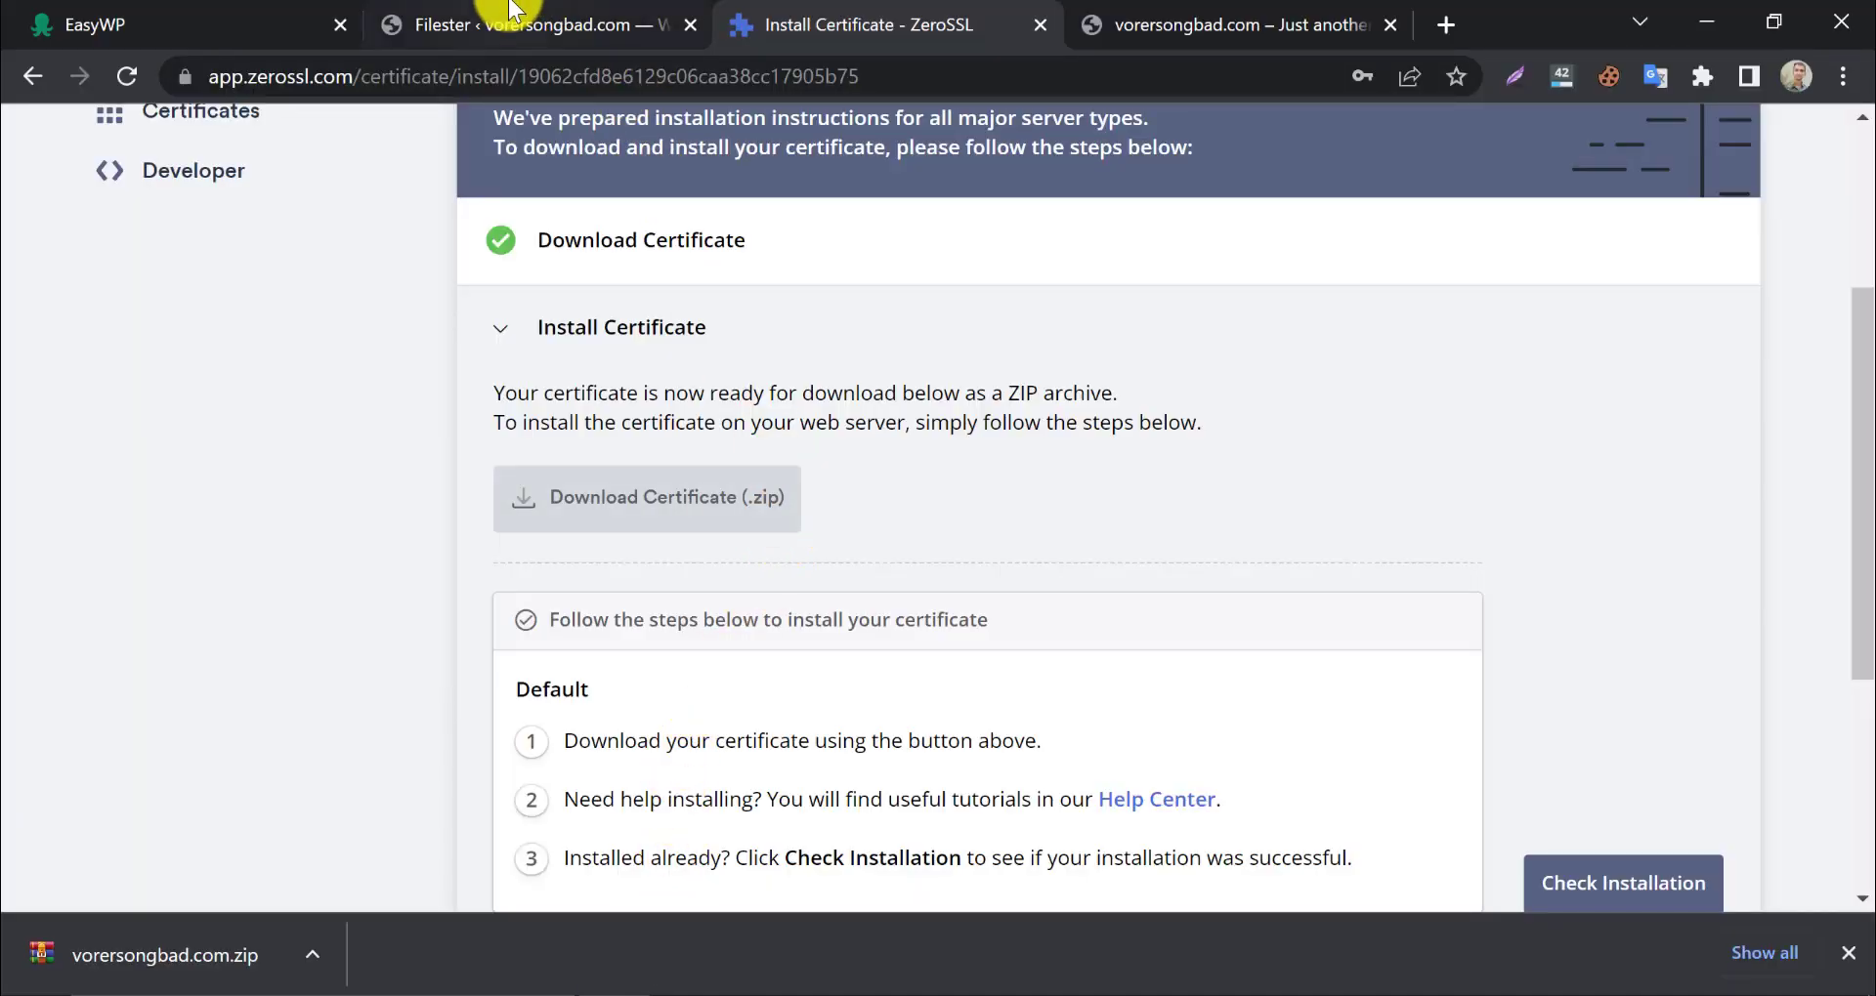
# Close the Filester tab and open the SSL certificate management page for vorersongbad.com in EasyWP
pyautogui.click(508, 8)
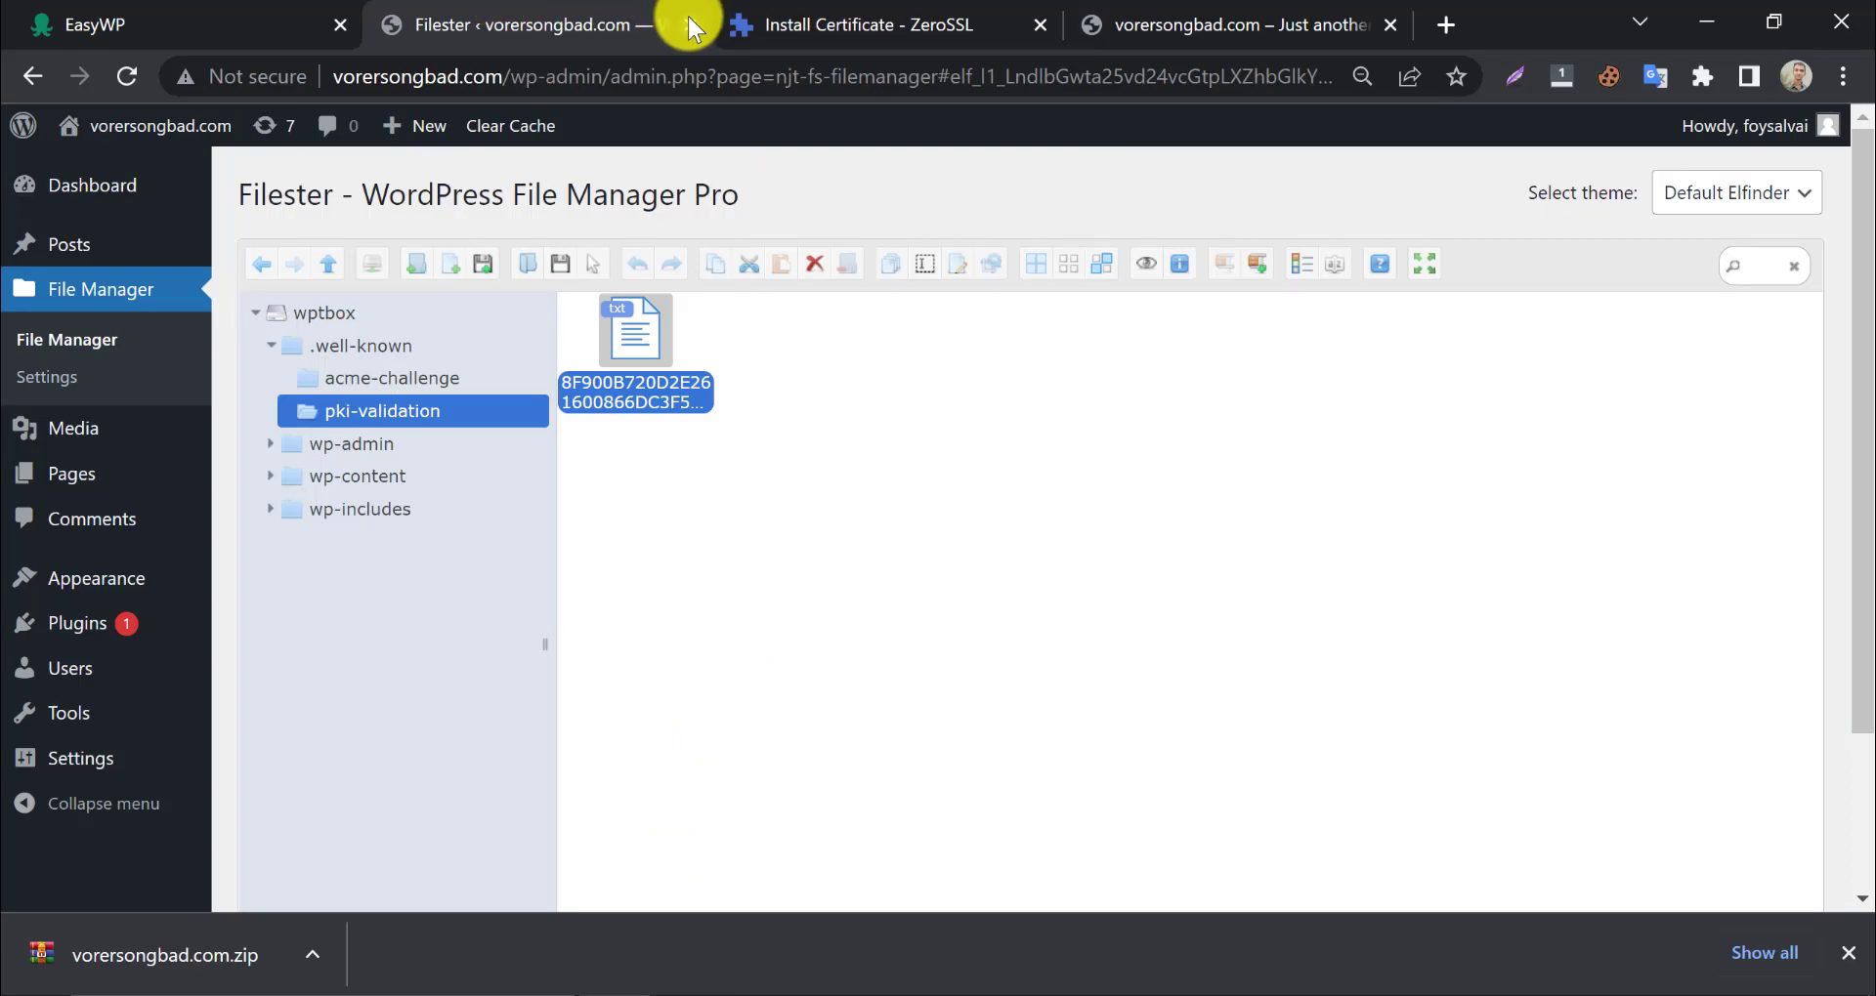
pyautogui.click(689, 21)
pyautogui.click(69, 22)
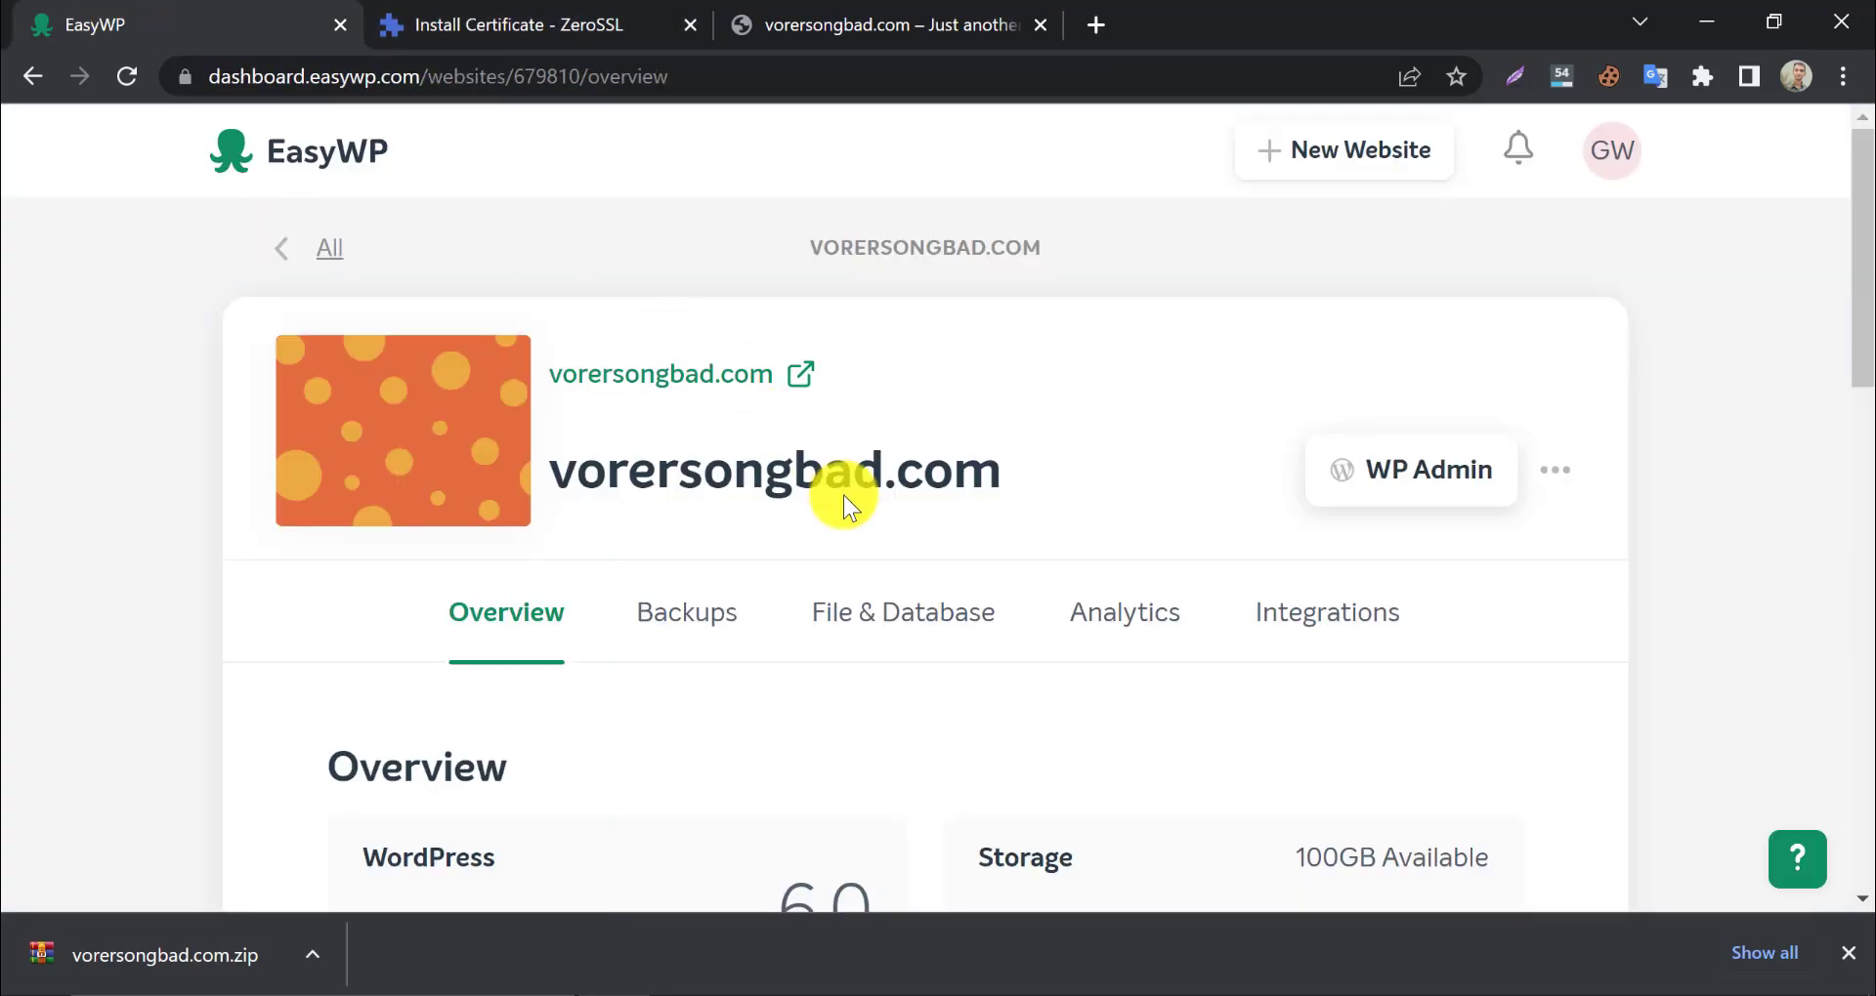
pyautogui.scroll(-5, 1105, 472)
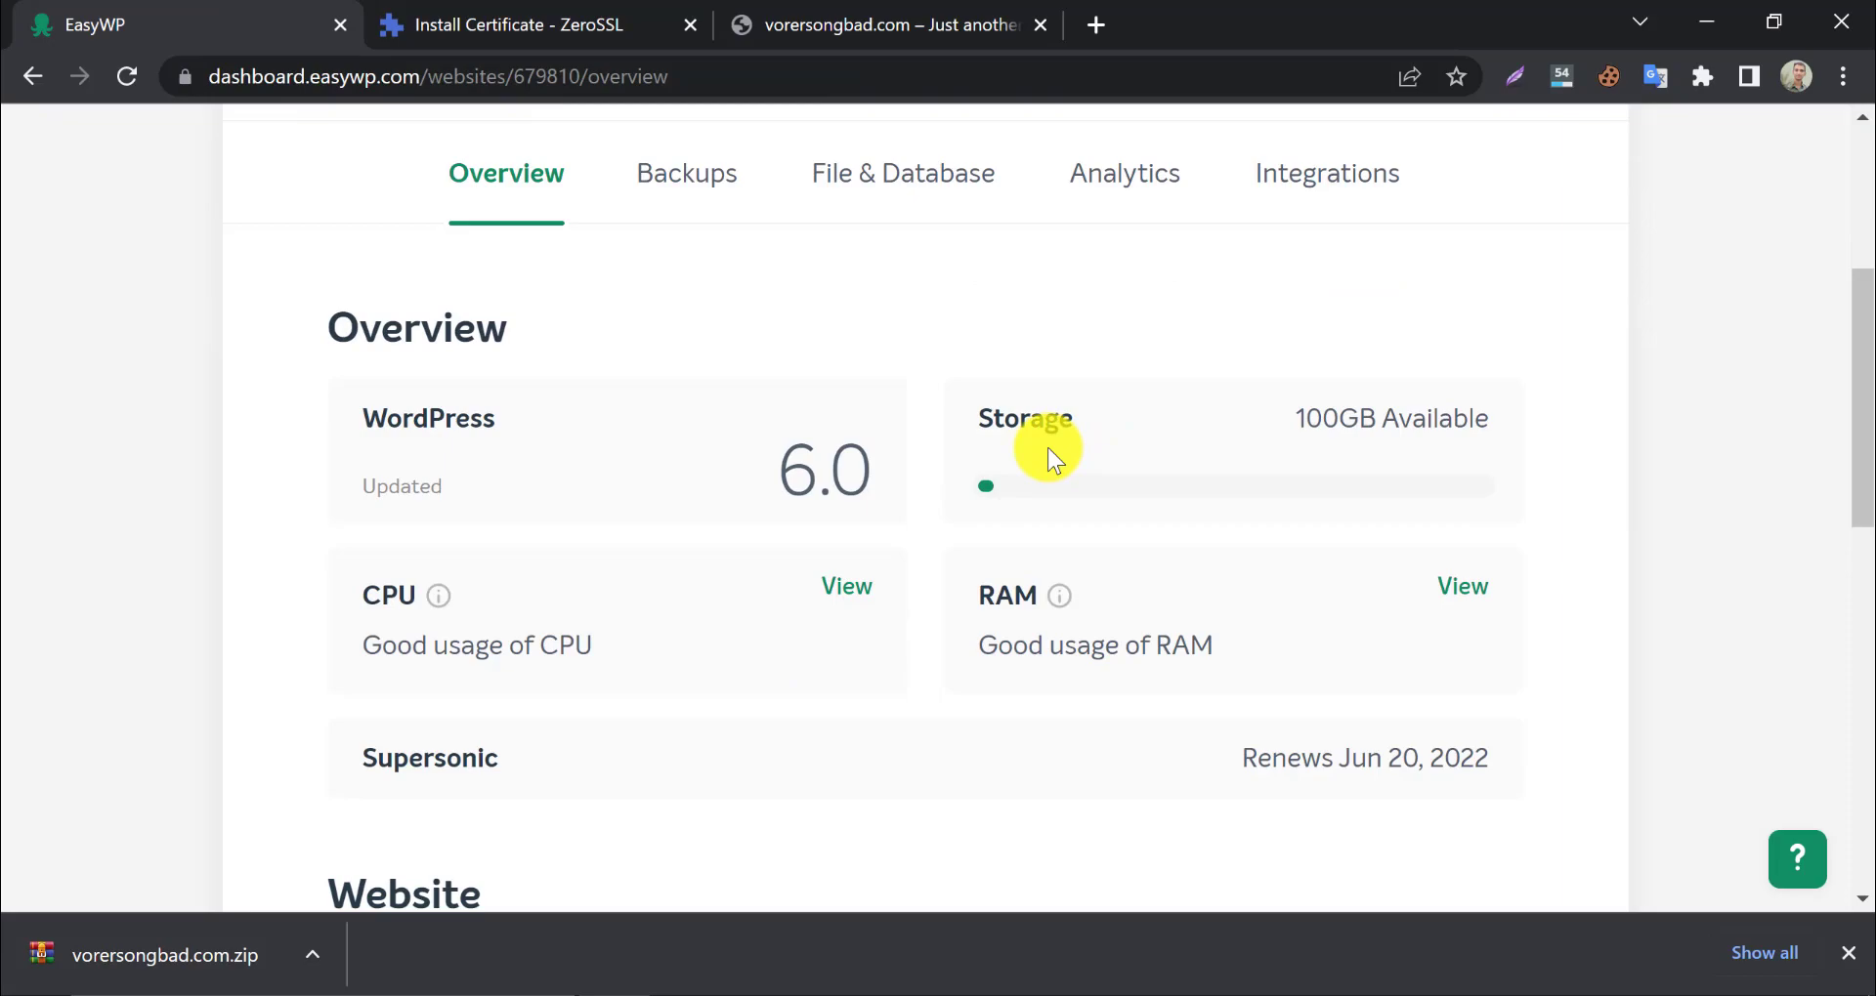
pyautogui.scroll(-8, 1047, 447)
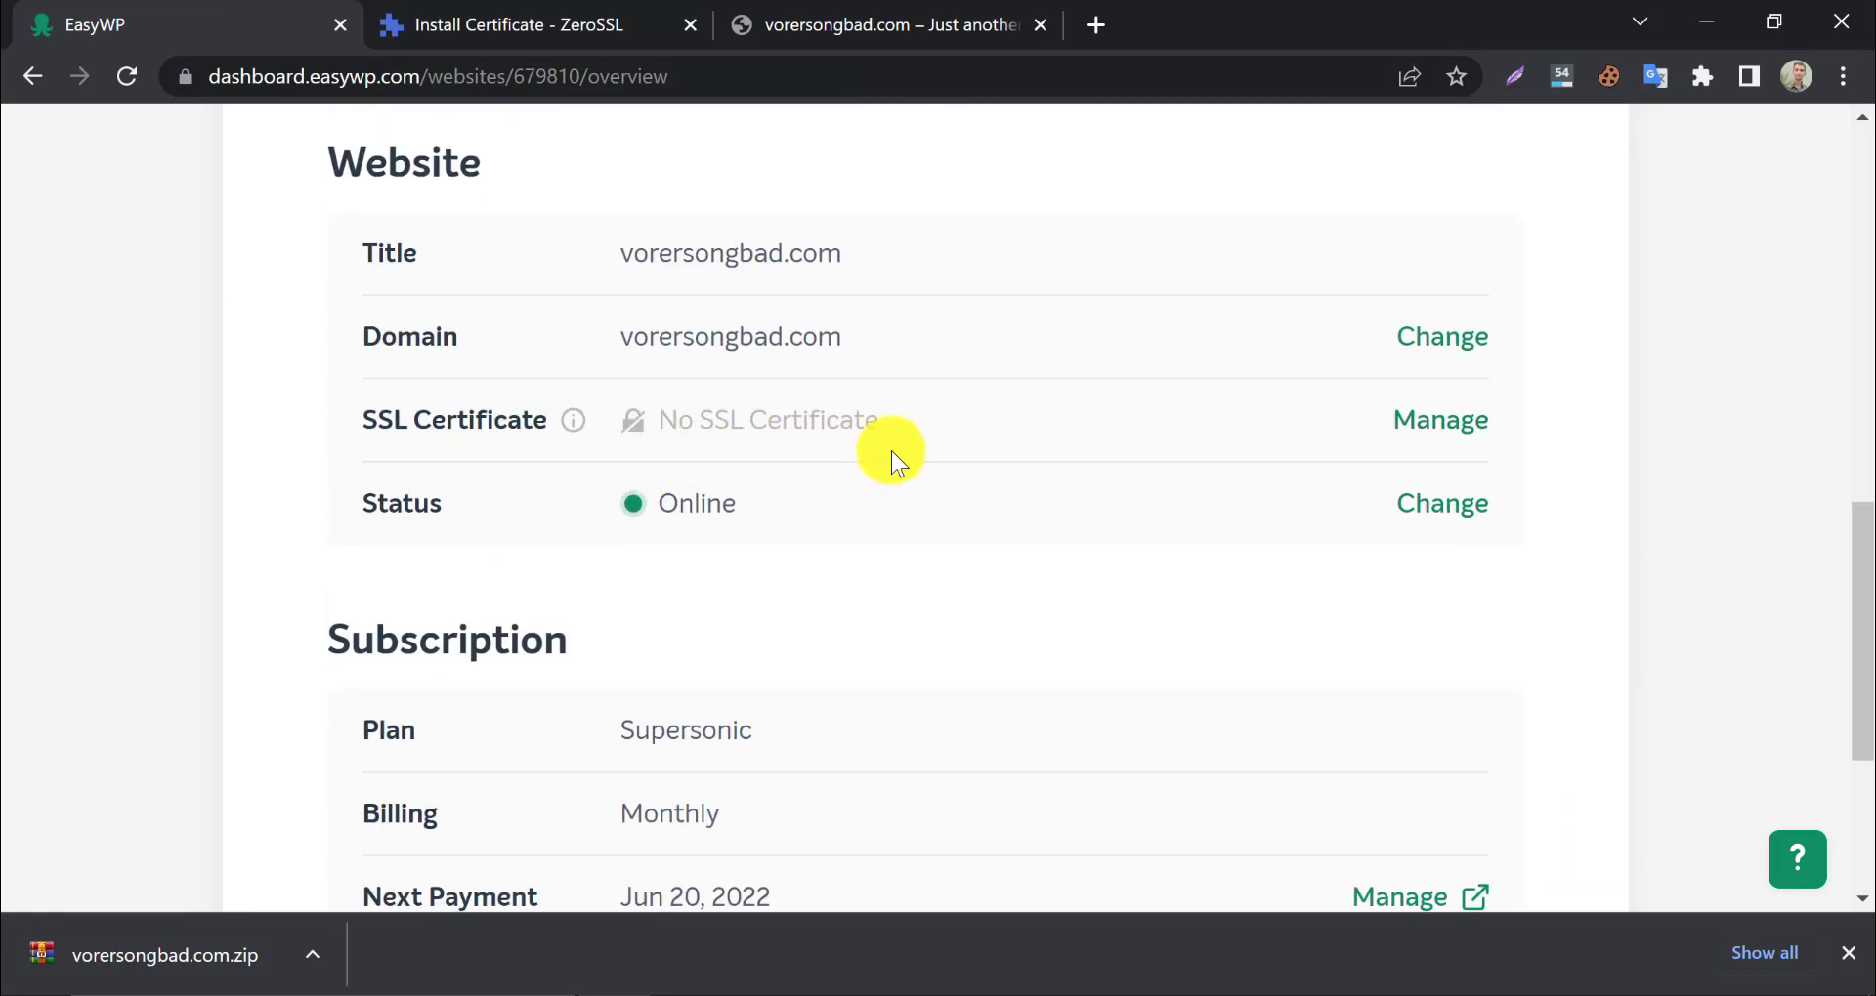
pyautogui.click(1442, 422)
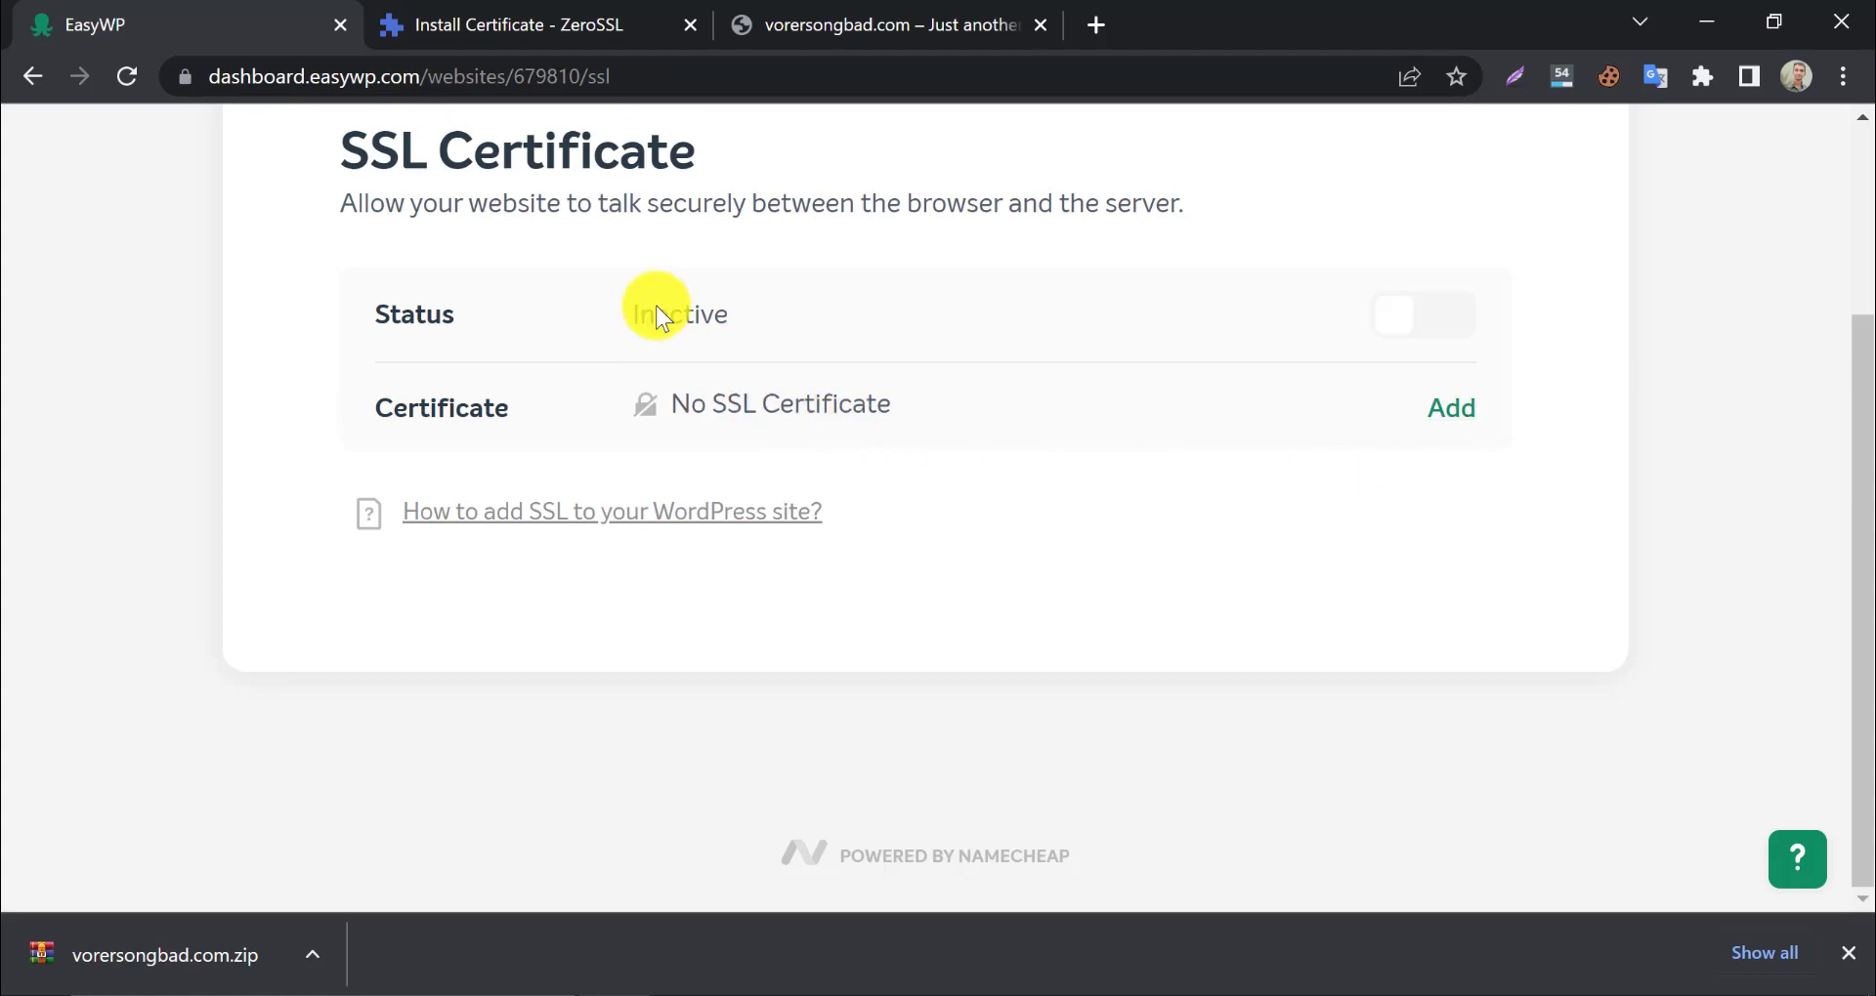
# Start adding a certificate to the site and choose Custom SSL Certificate as its type
pyautogui.click(1443, 415)
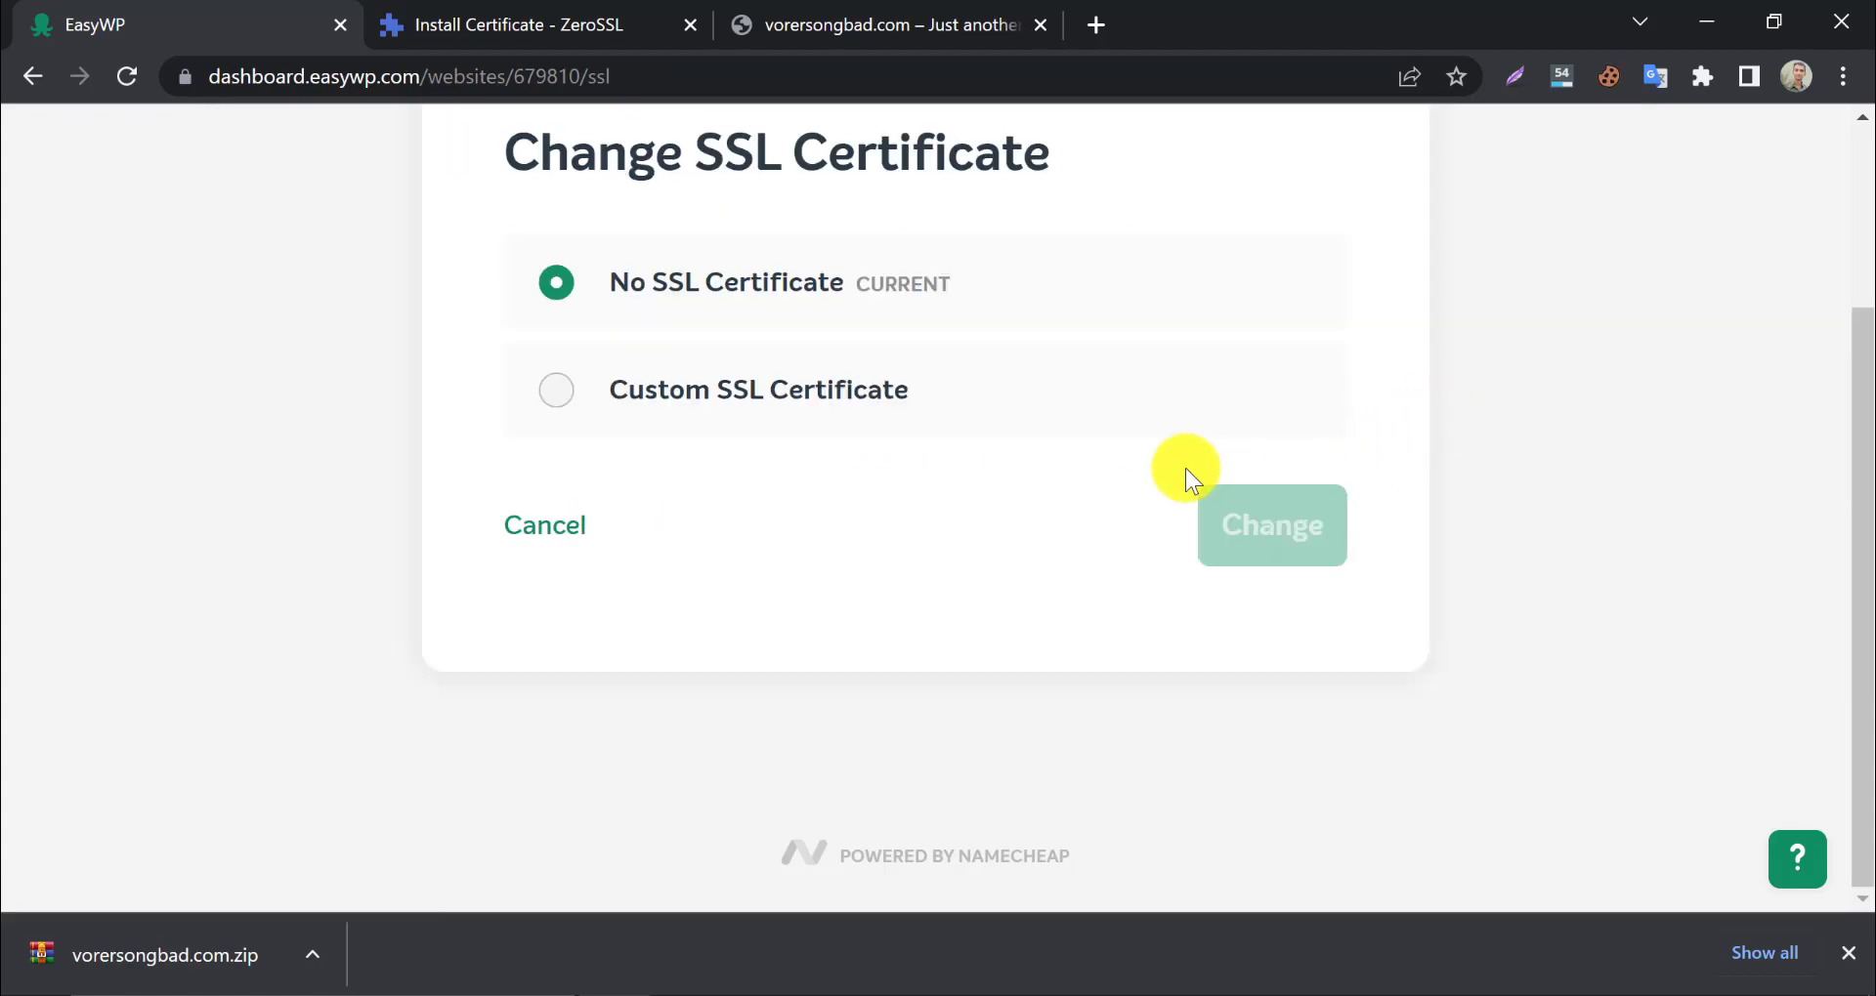
pyautogui.click(793, 403)
pyautogui.click(1847, 953)
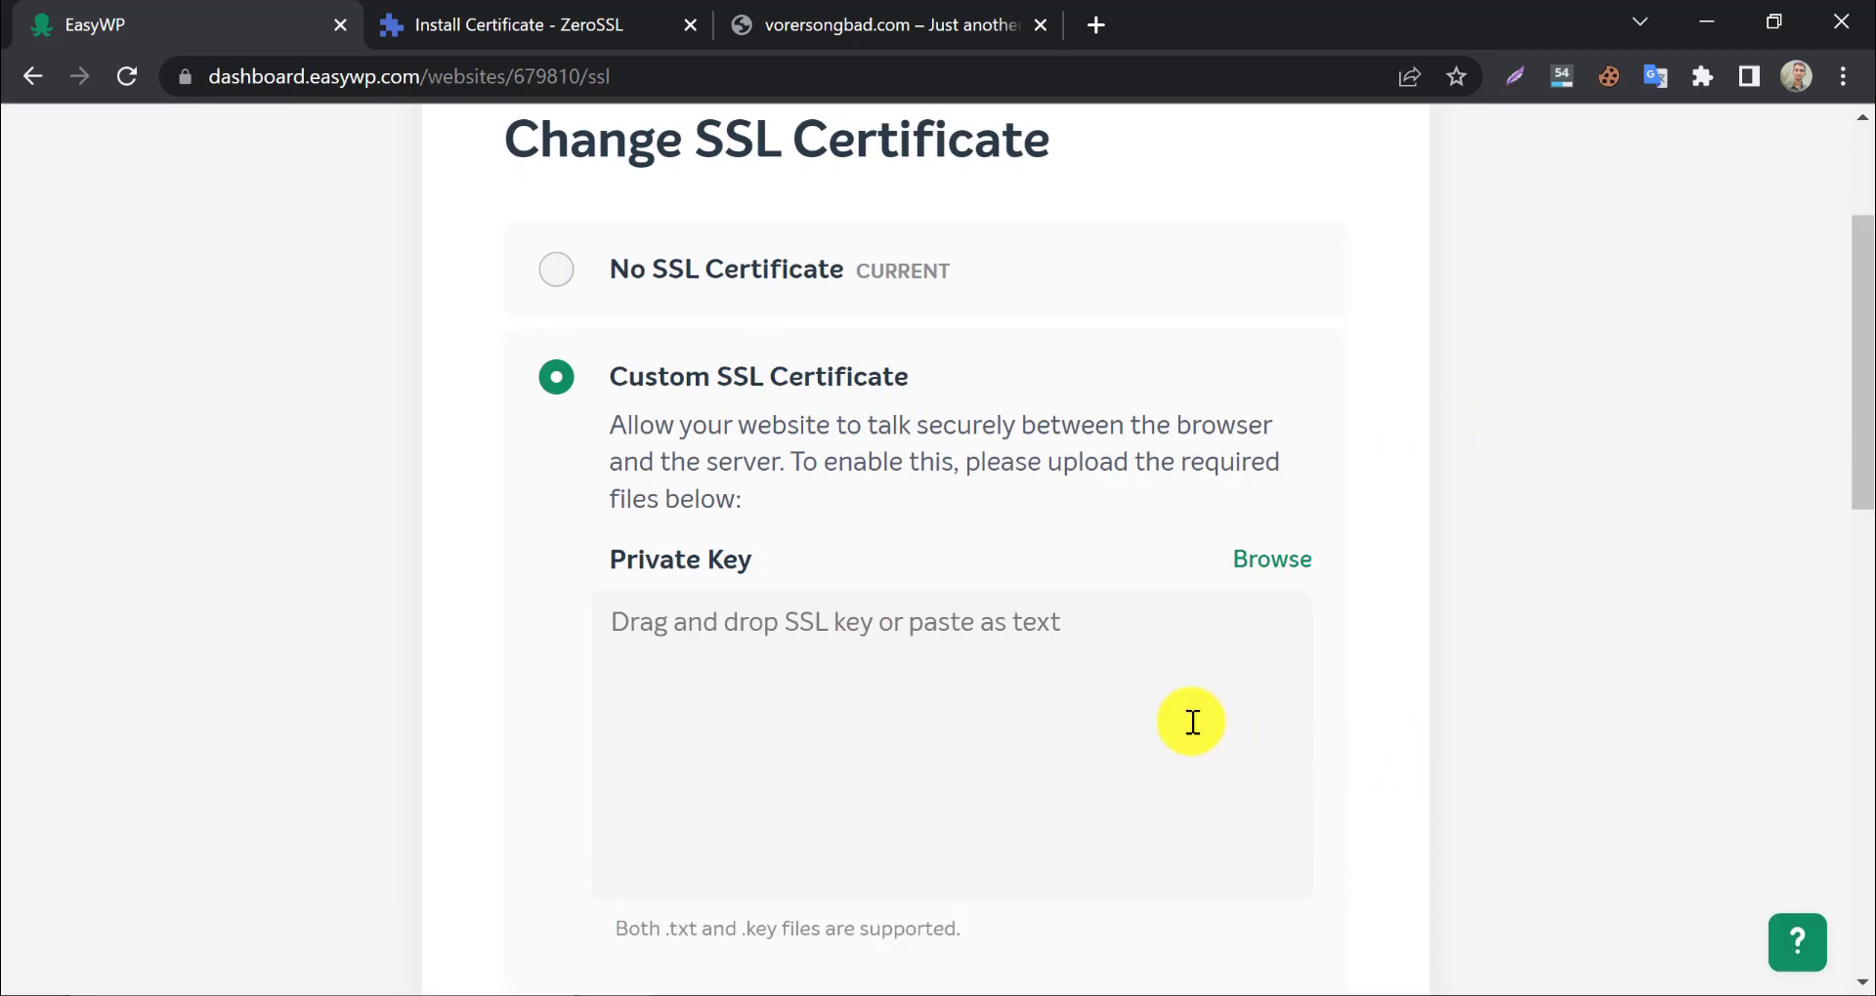
pyautogui.scroll(-10, 1084, 678)
pyautogui.scroll(3, 733, 628)
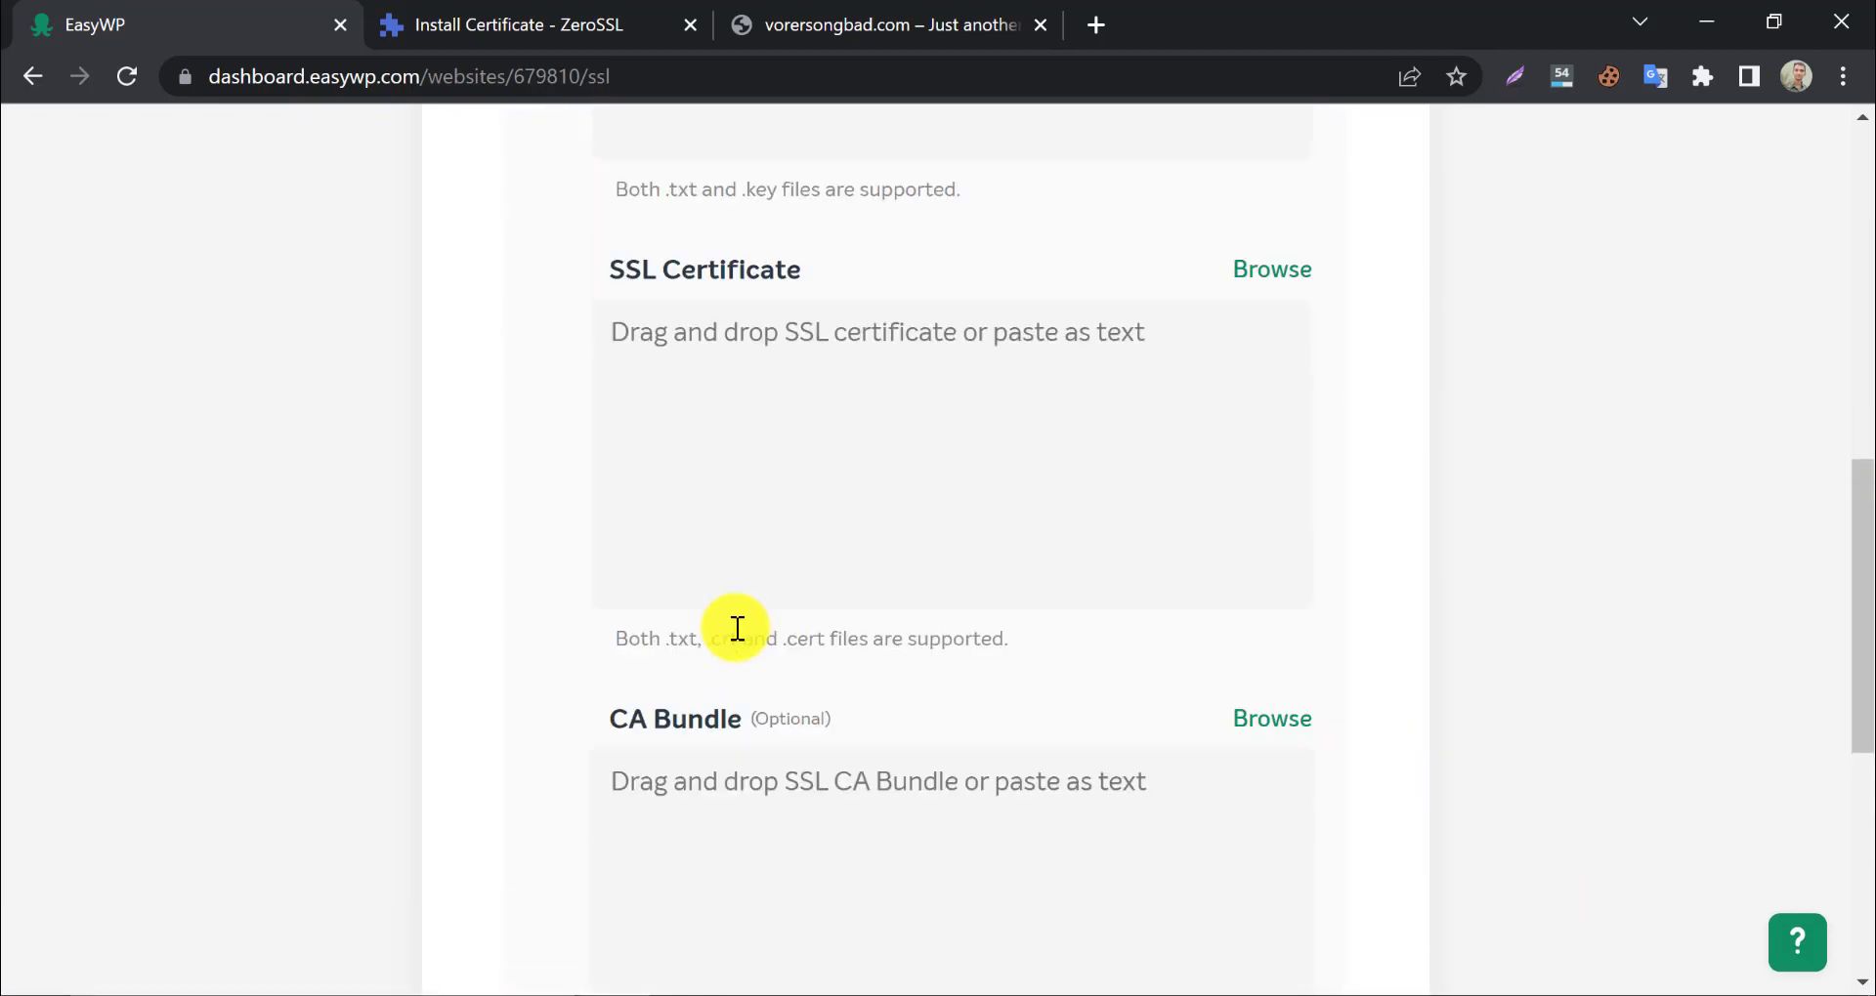
pyautogui.scroll(6, 742, 640)
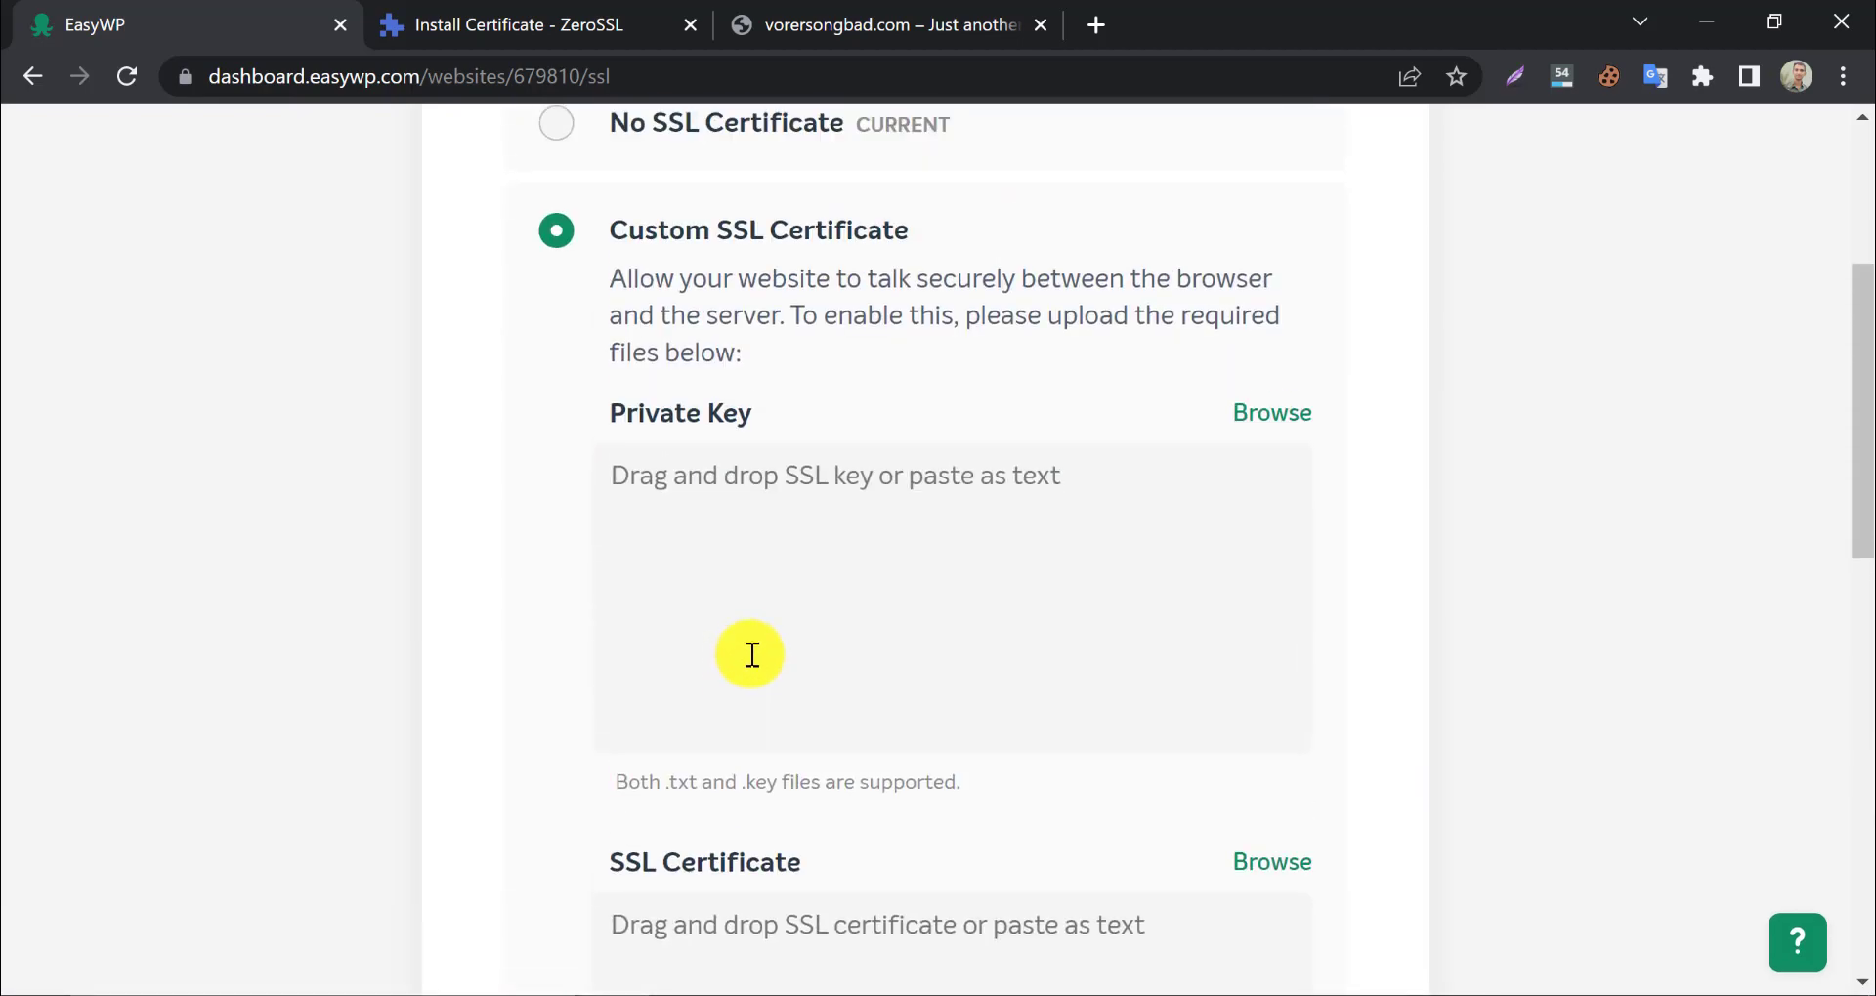
# Load private.key from the extracted vorersongbad.com folder into the Private Key field
pyautogui.click(1260, 420)
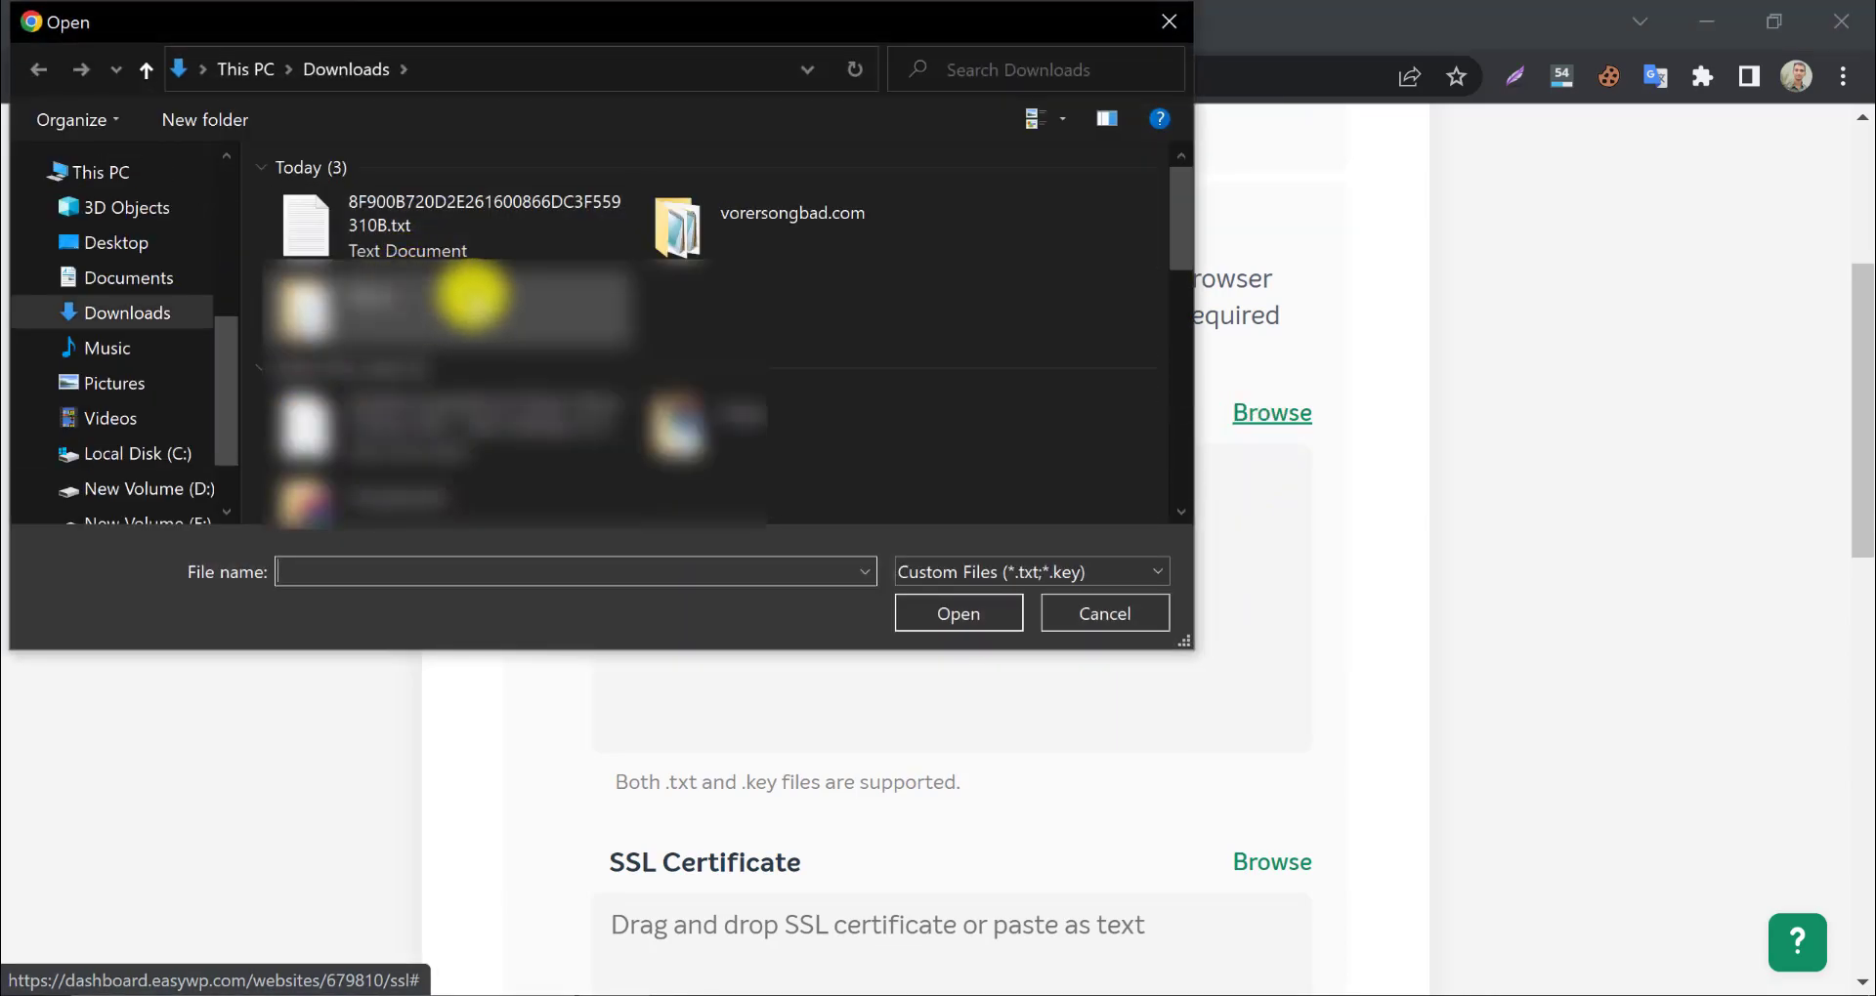
pyautogui.doubleClick(742, 233)
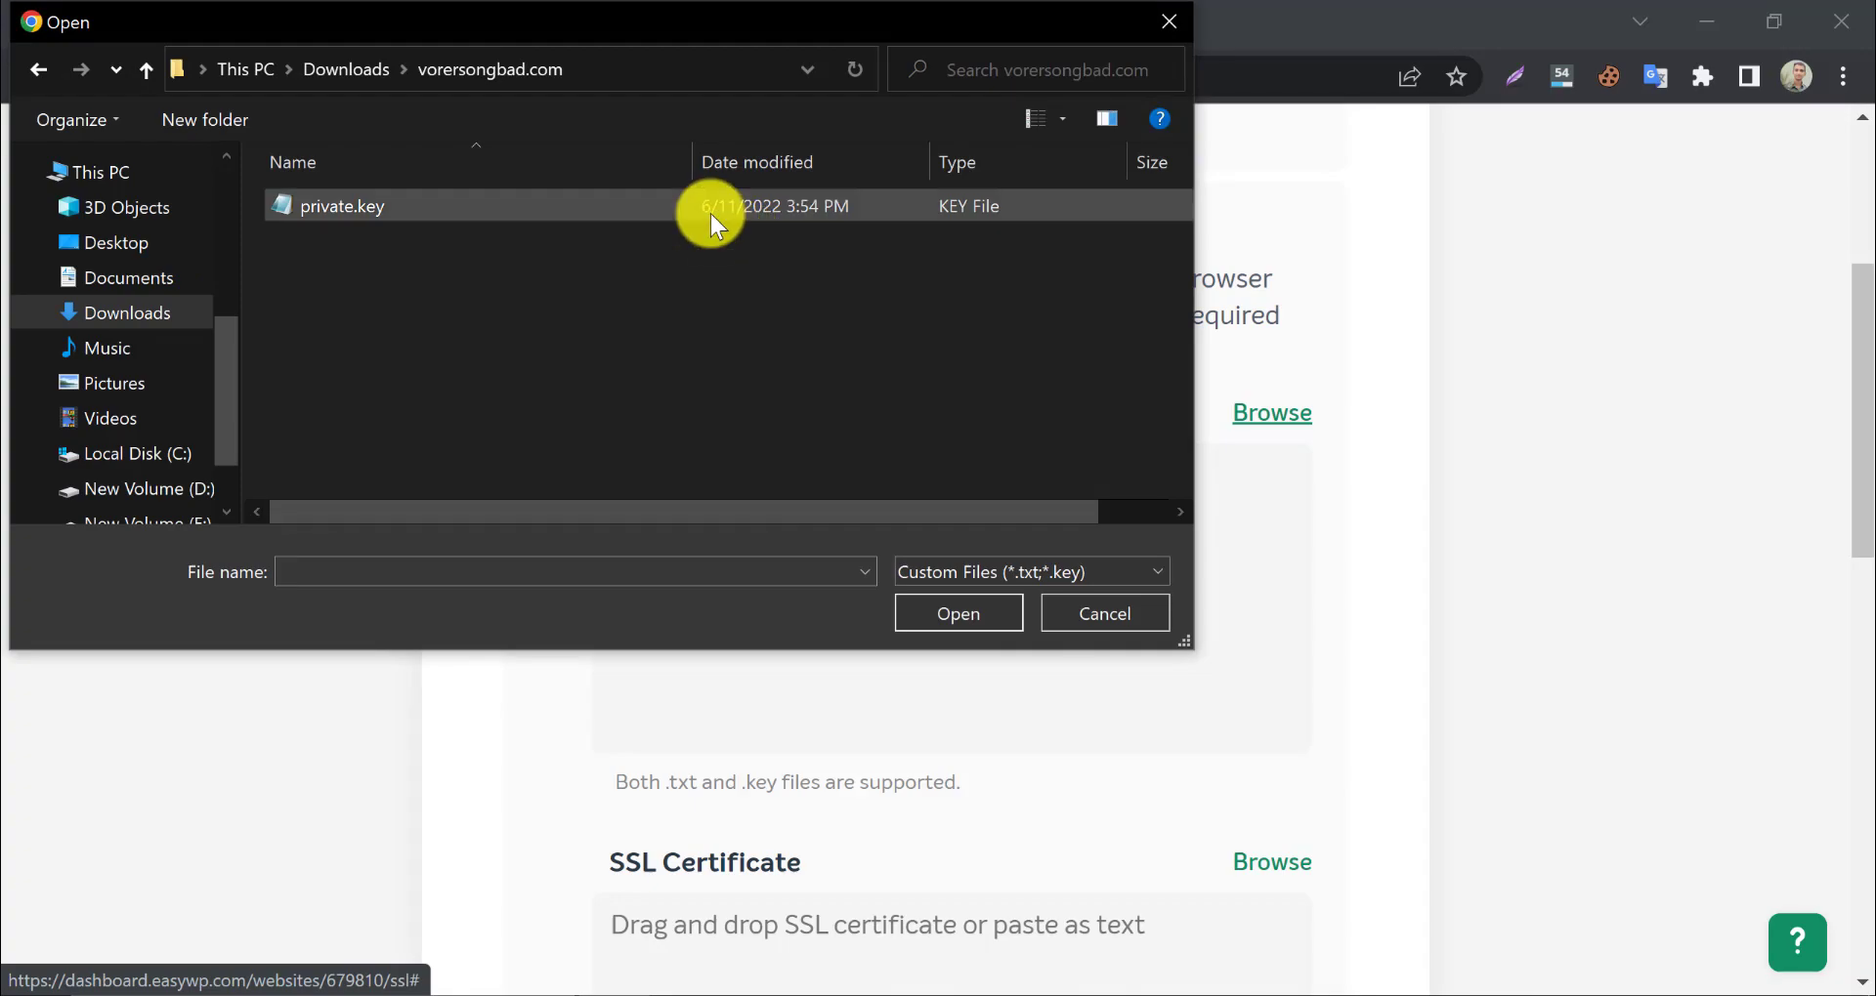
pyautogui.doubleClick(704, 213)
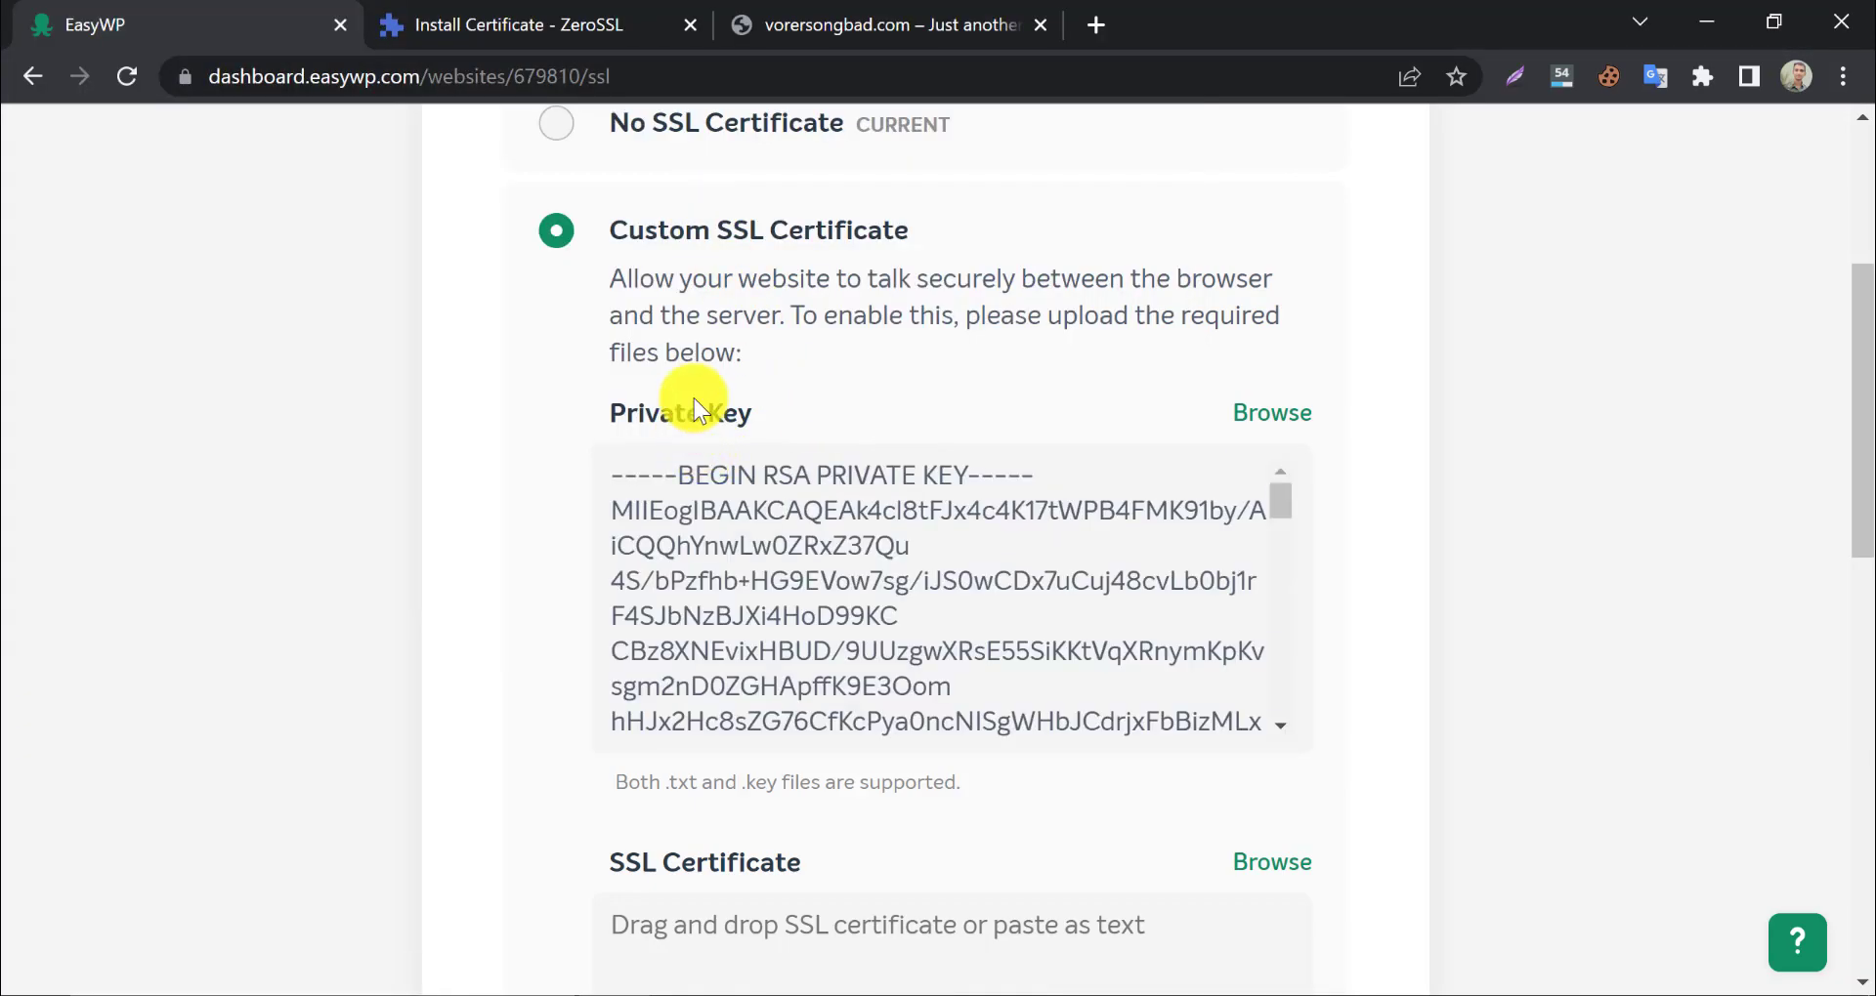
# Load certificate.crt into the SSL Certificate field and ca_bundle.crt into the CA Bundle field
pyautogui.scroll(-5, 469, 544)
pyautogui.click(1250, 289)
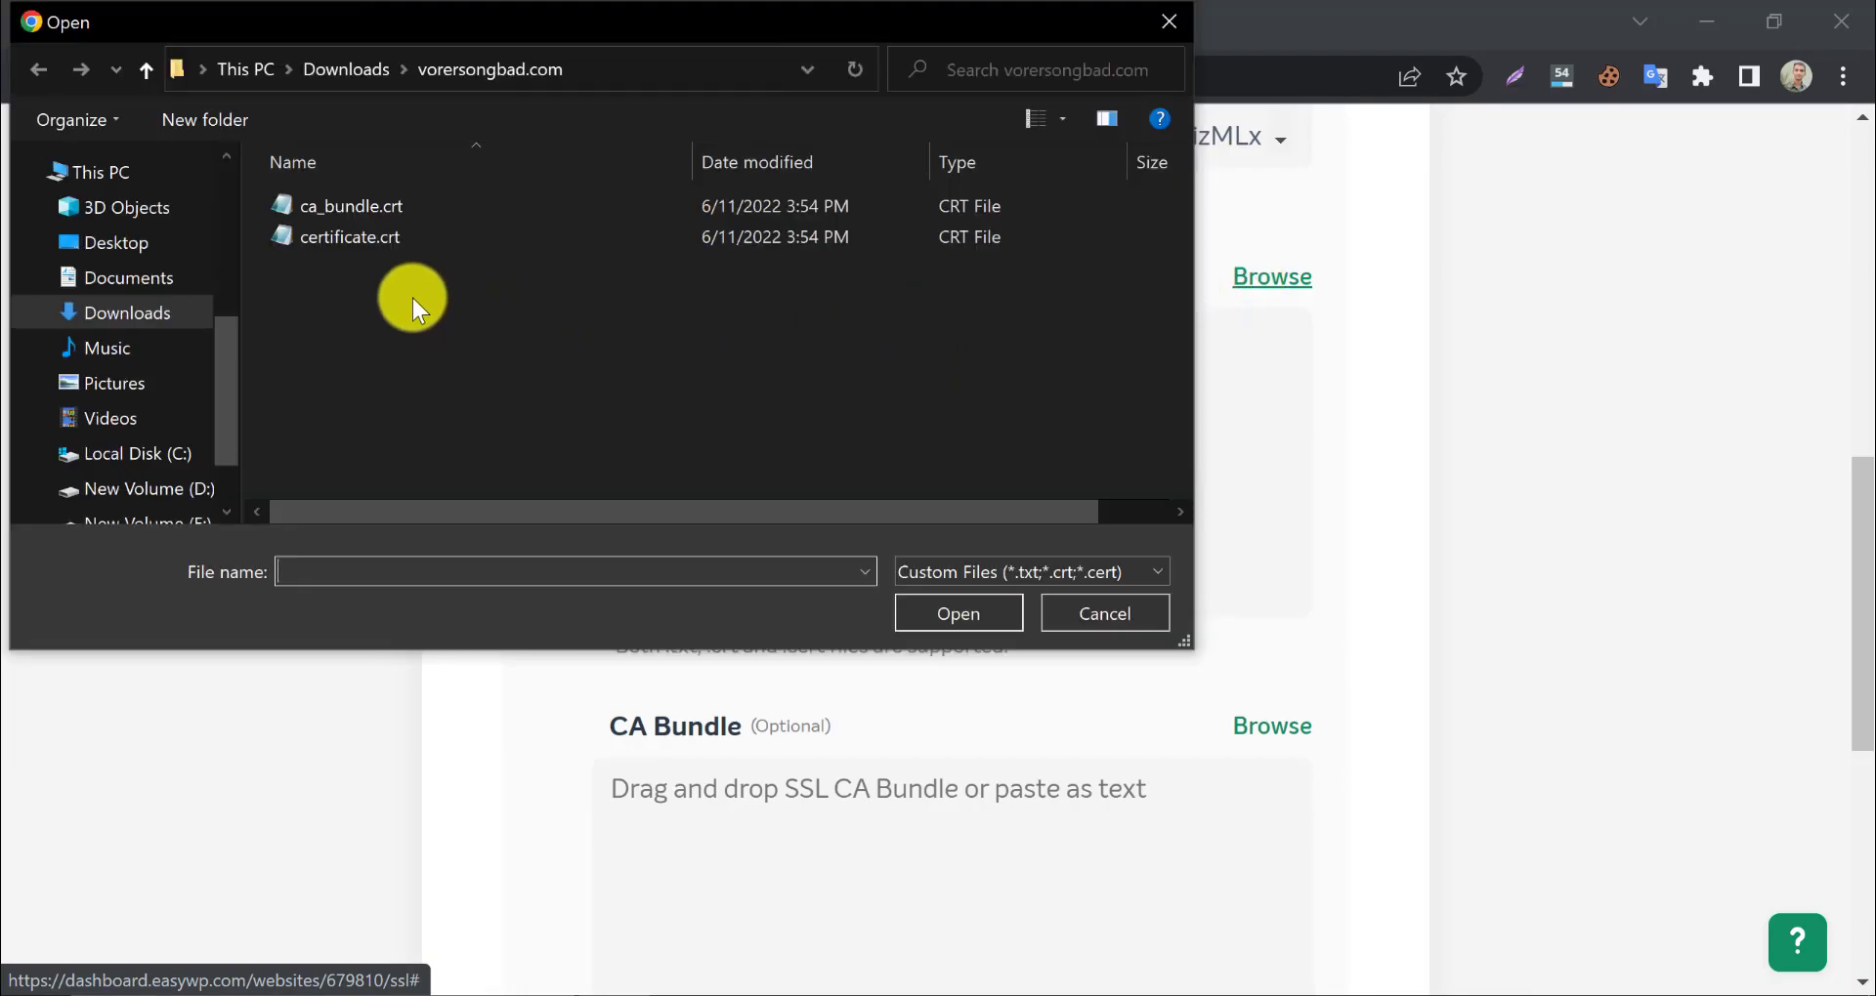
pyautogui.doubleClick(332, 237)
pyautogui.scroll(-2, 821, 657)
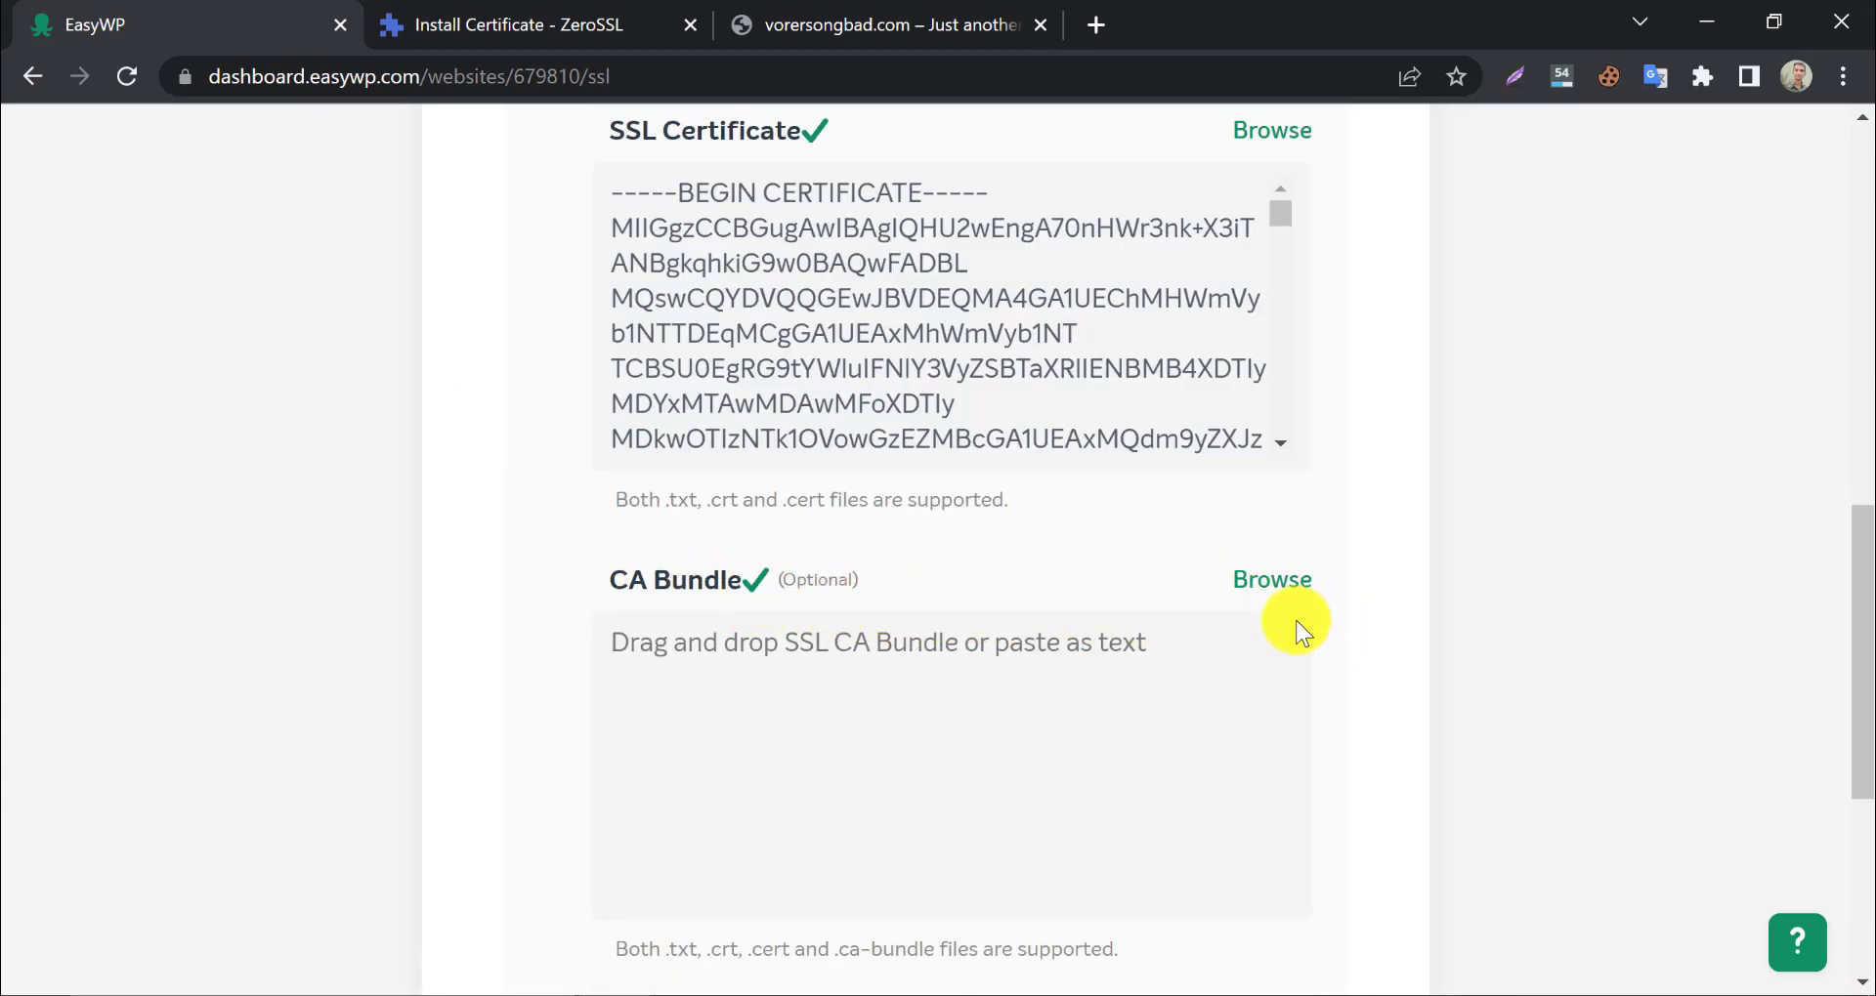
pyautogui.click(1270, 582)
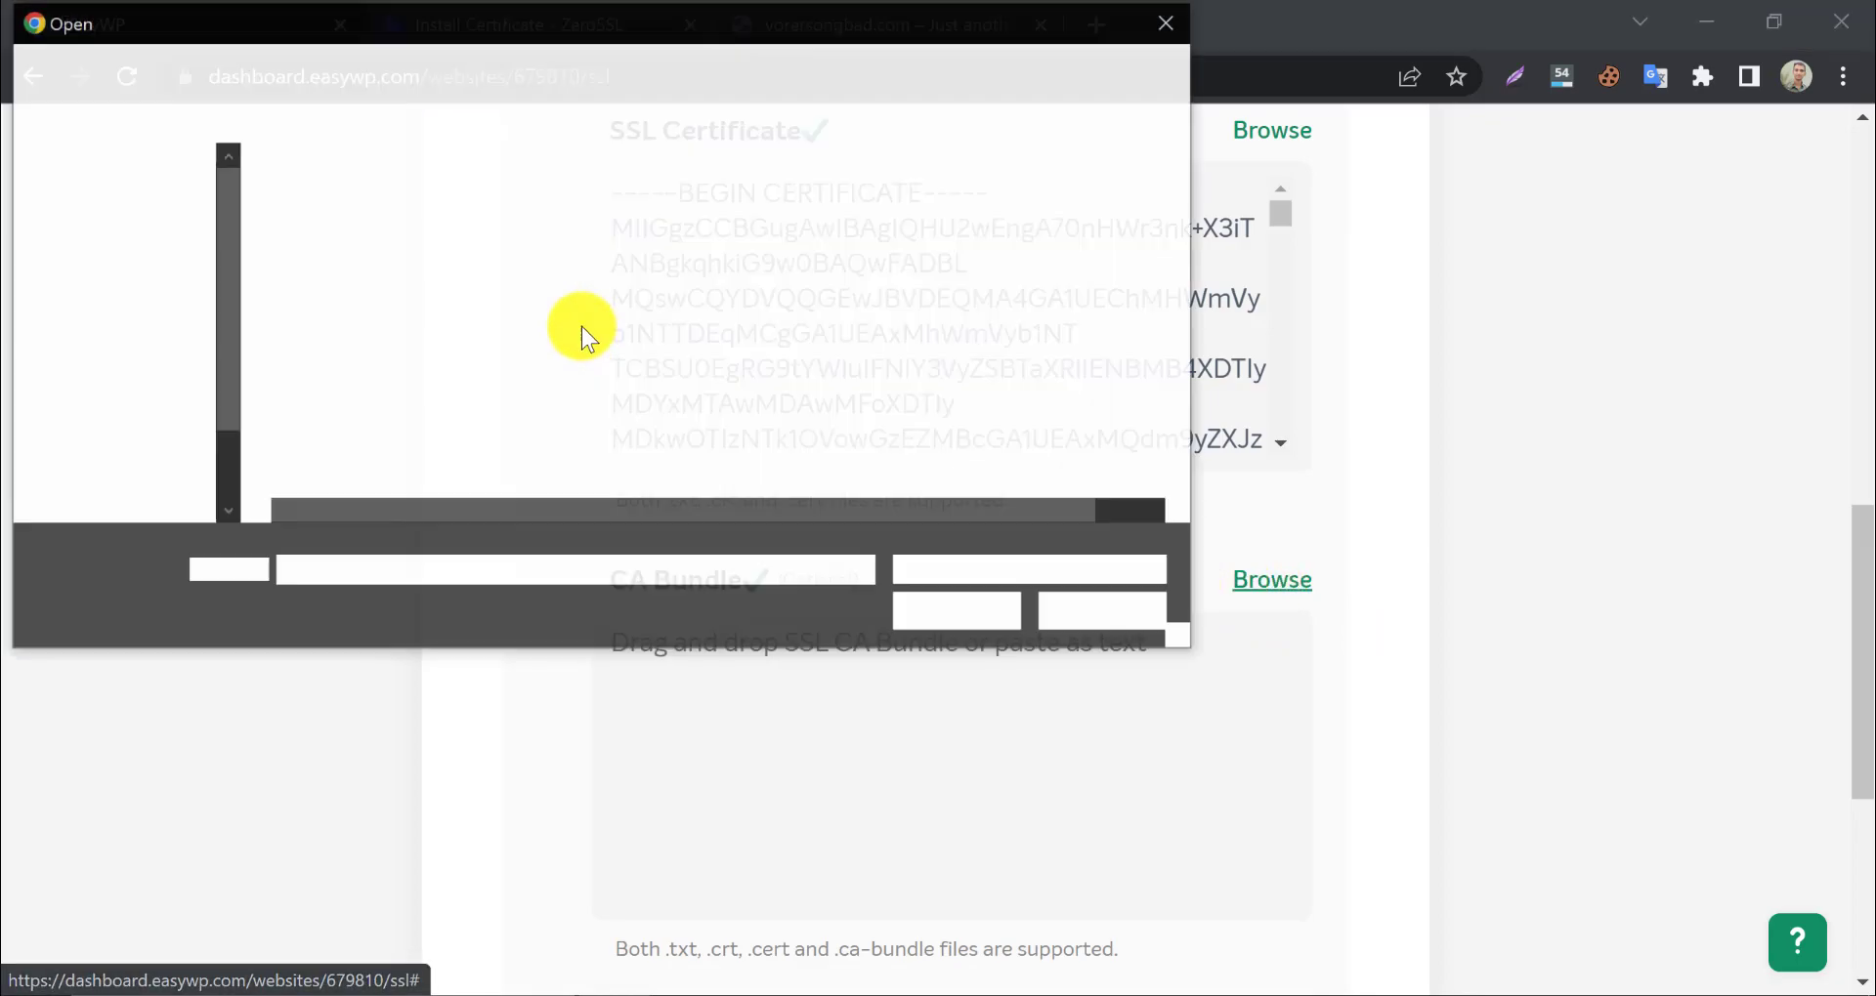
pyautogui.doubleClick(432, 210)
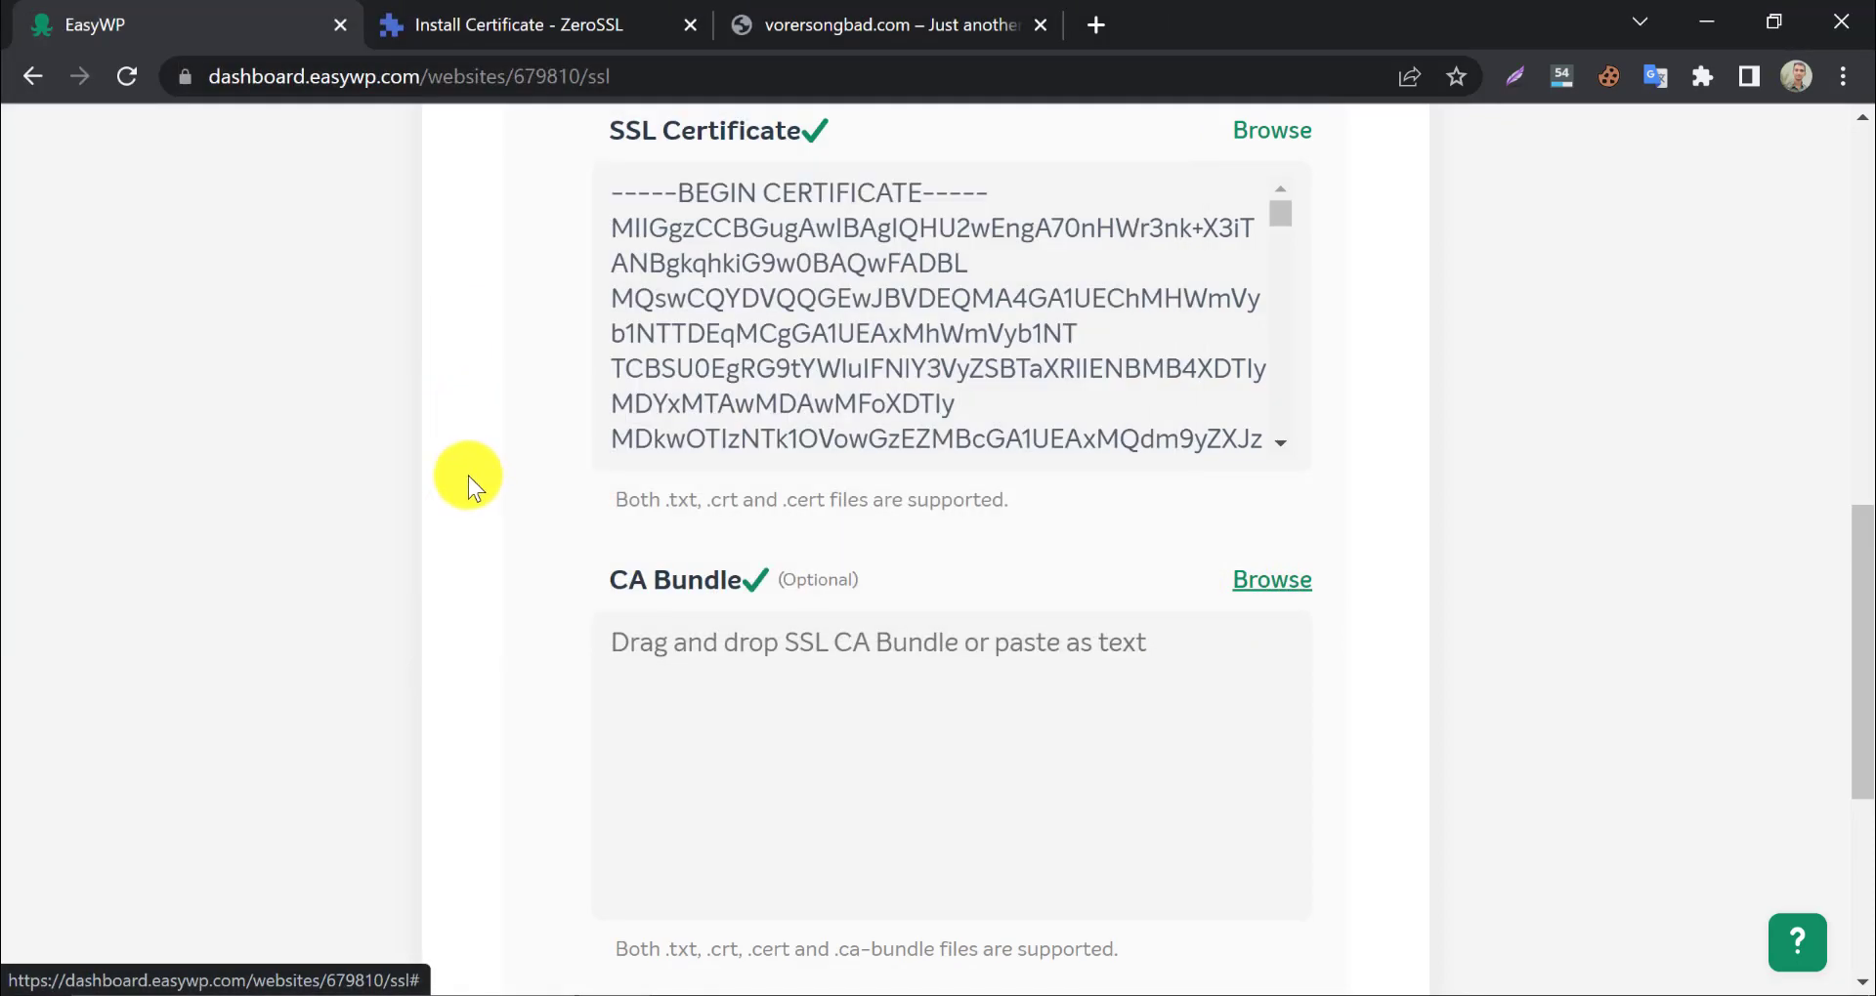
# Apply the custom SSL certificate, switch its status to active, and return to the site's overview
pyautogui.scroll(-5, 469, 483)
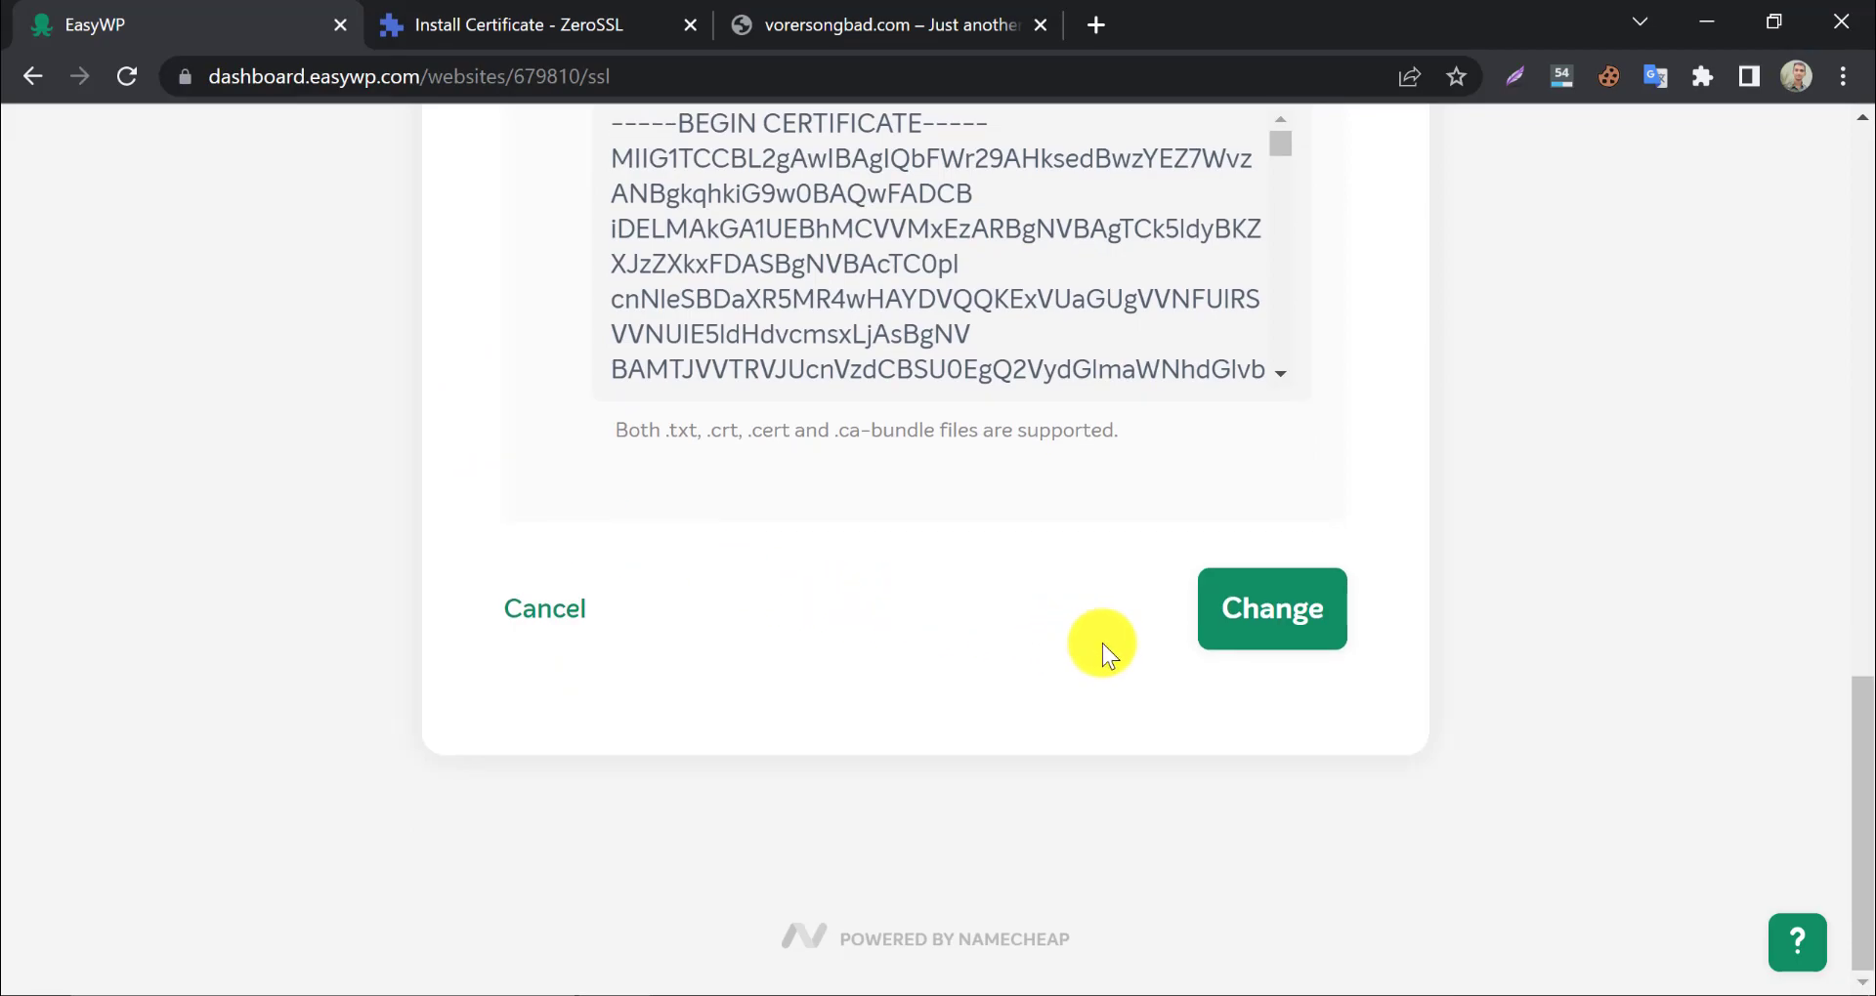
pyautogui.scroll(10, 976, 514)
pyautogui.scroll(-3, 1146, 535)
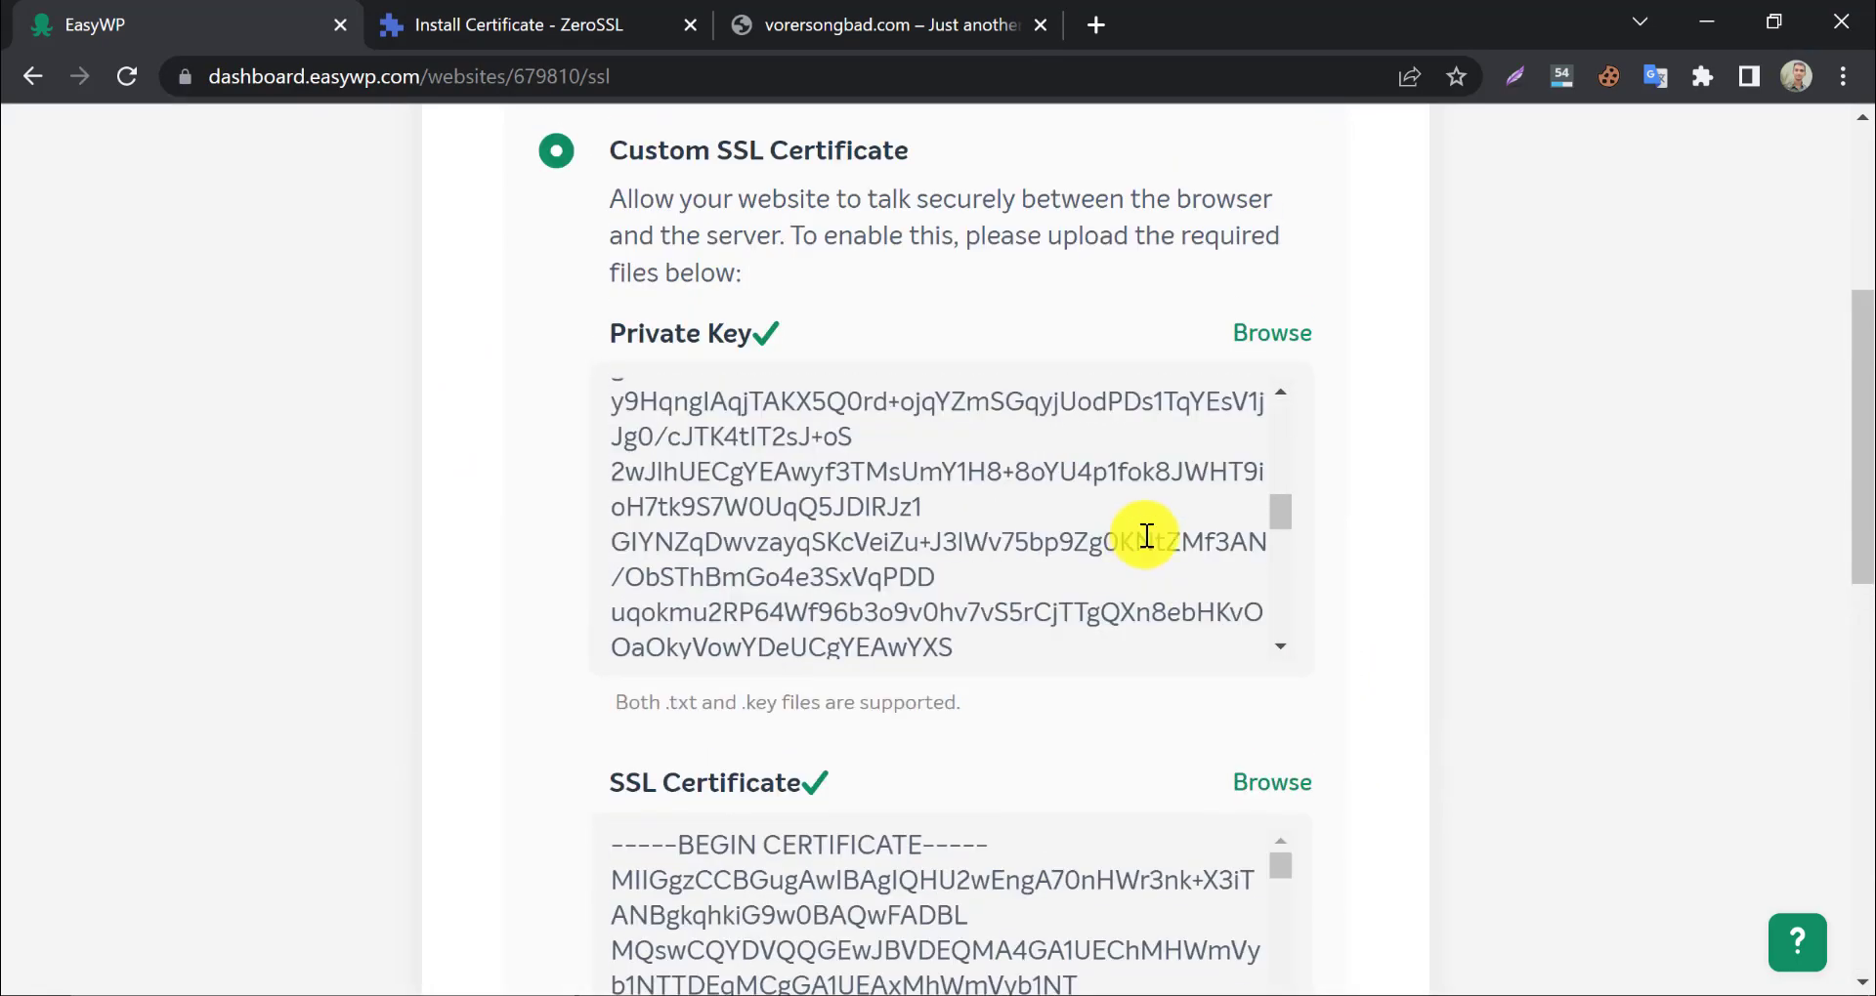
pyautogui.scroll(-10, 1486, 602)
pyautogui.click(1270, 877)
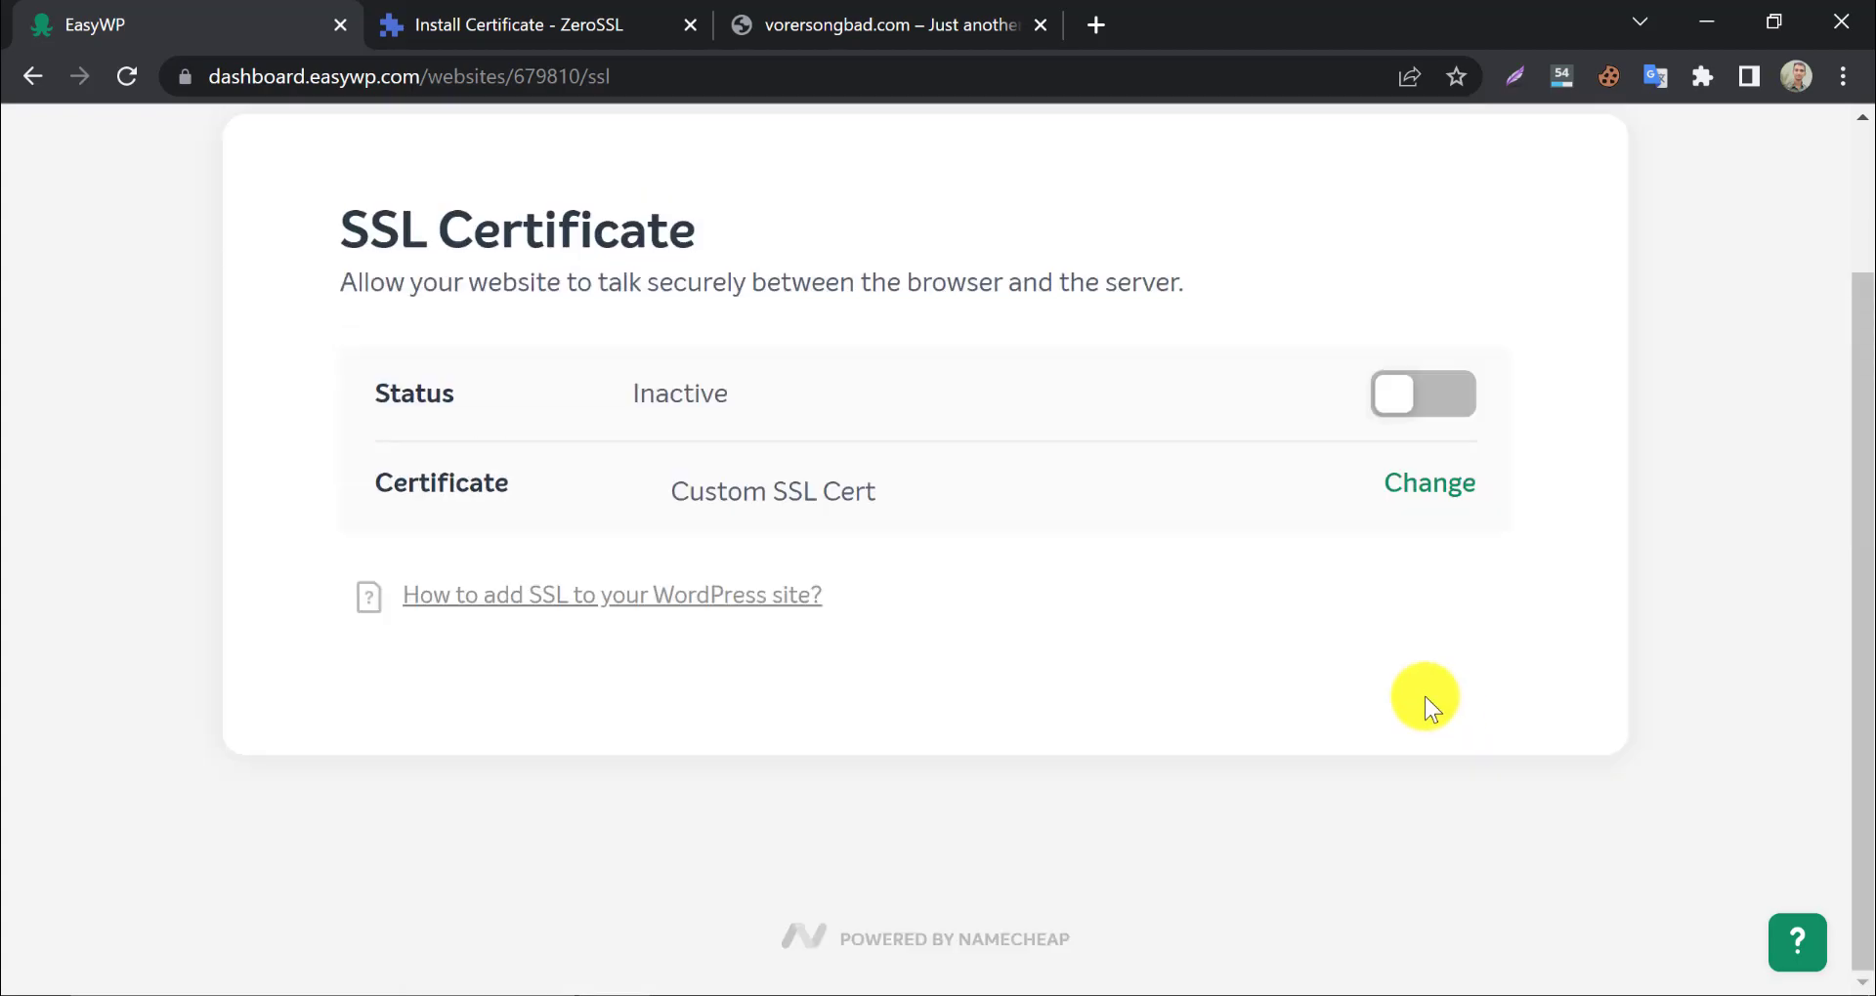
pyautogui.click(1387, 418)
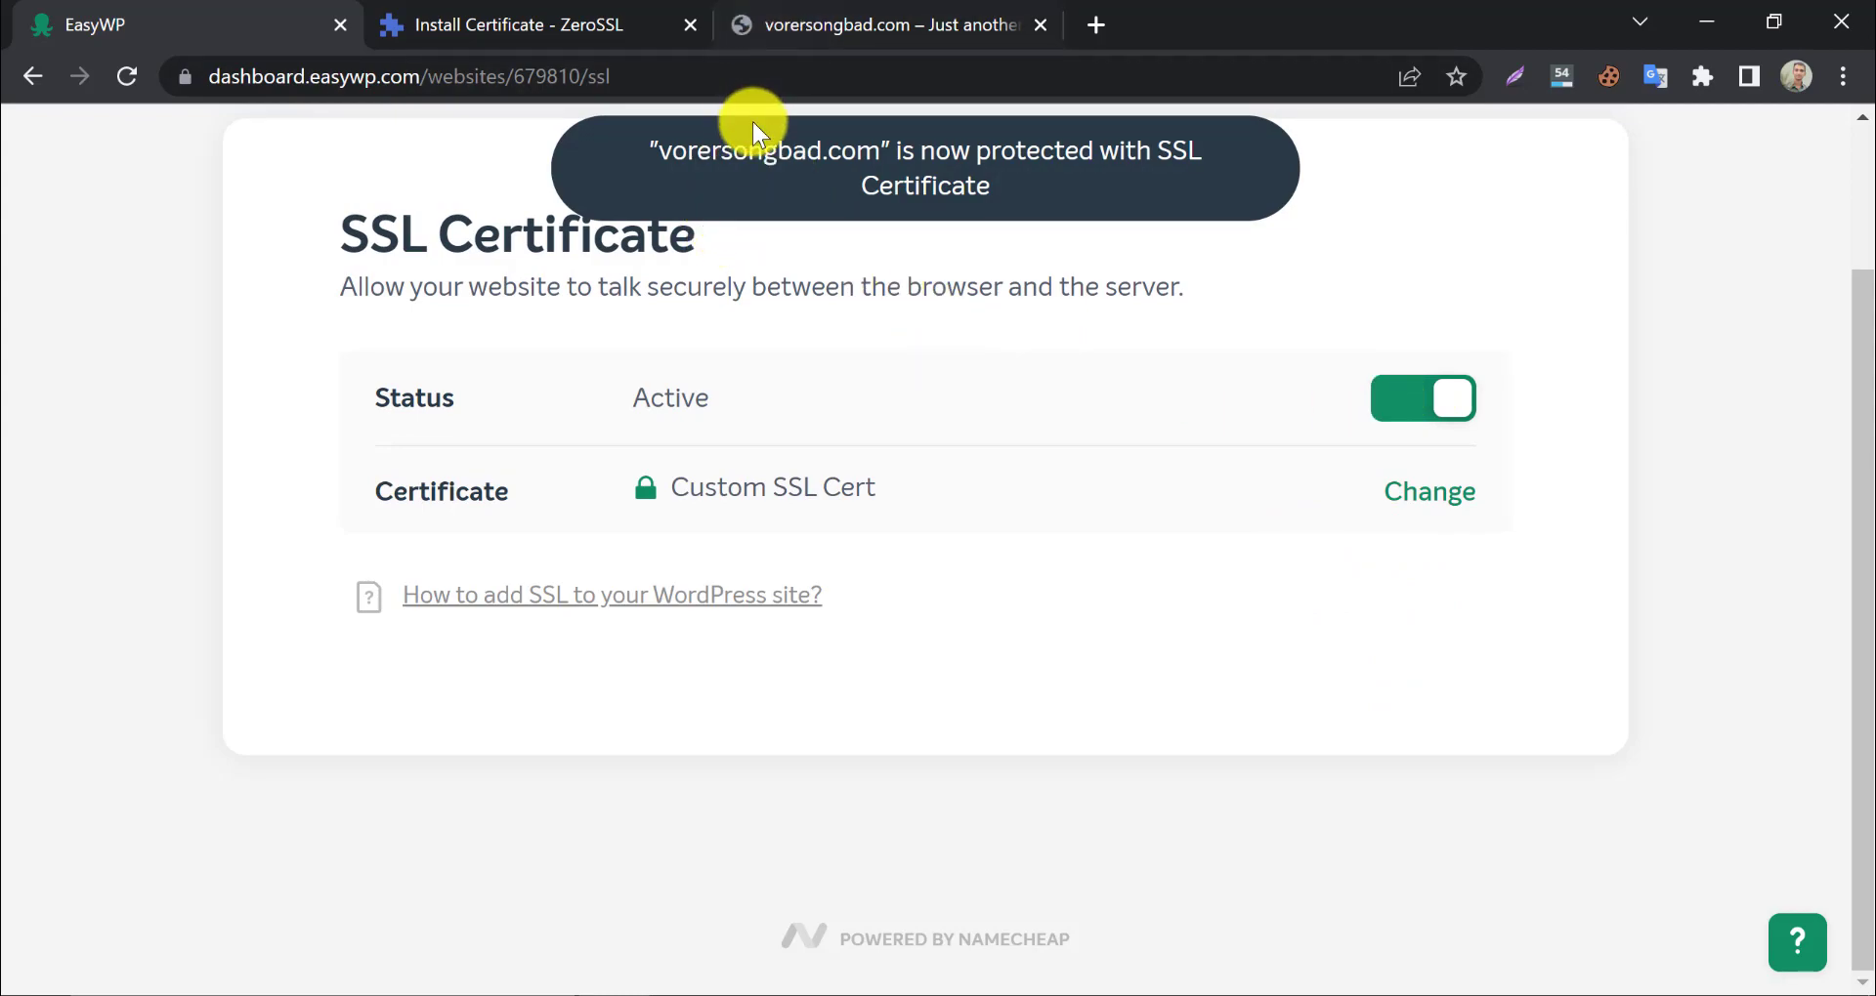
pyautogui.scroll(2, 599, 301)
pyautogui.click(351, 247)
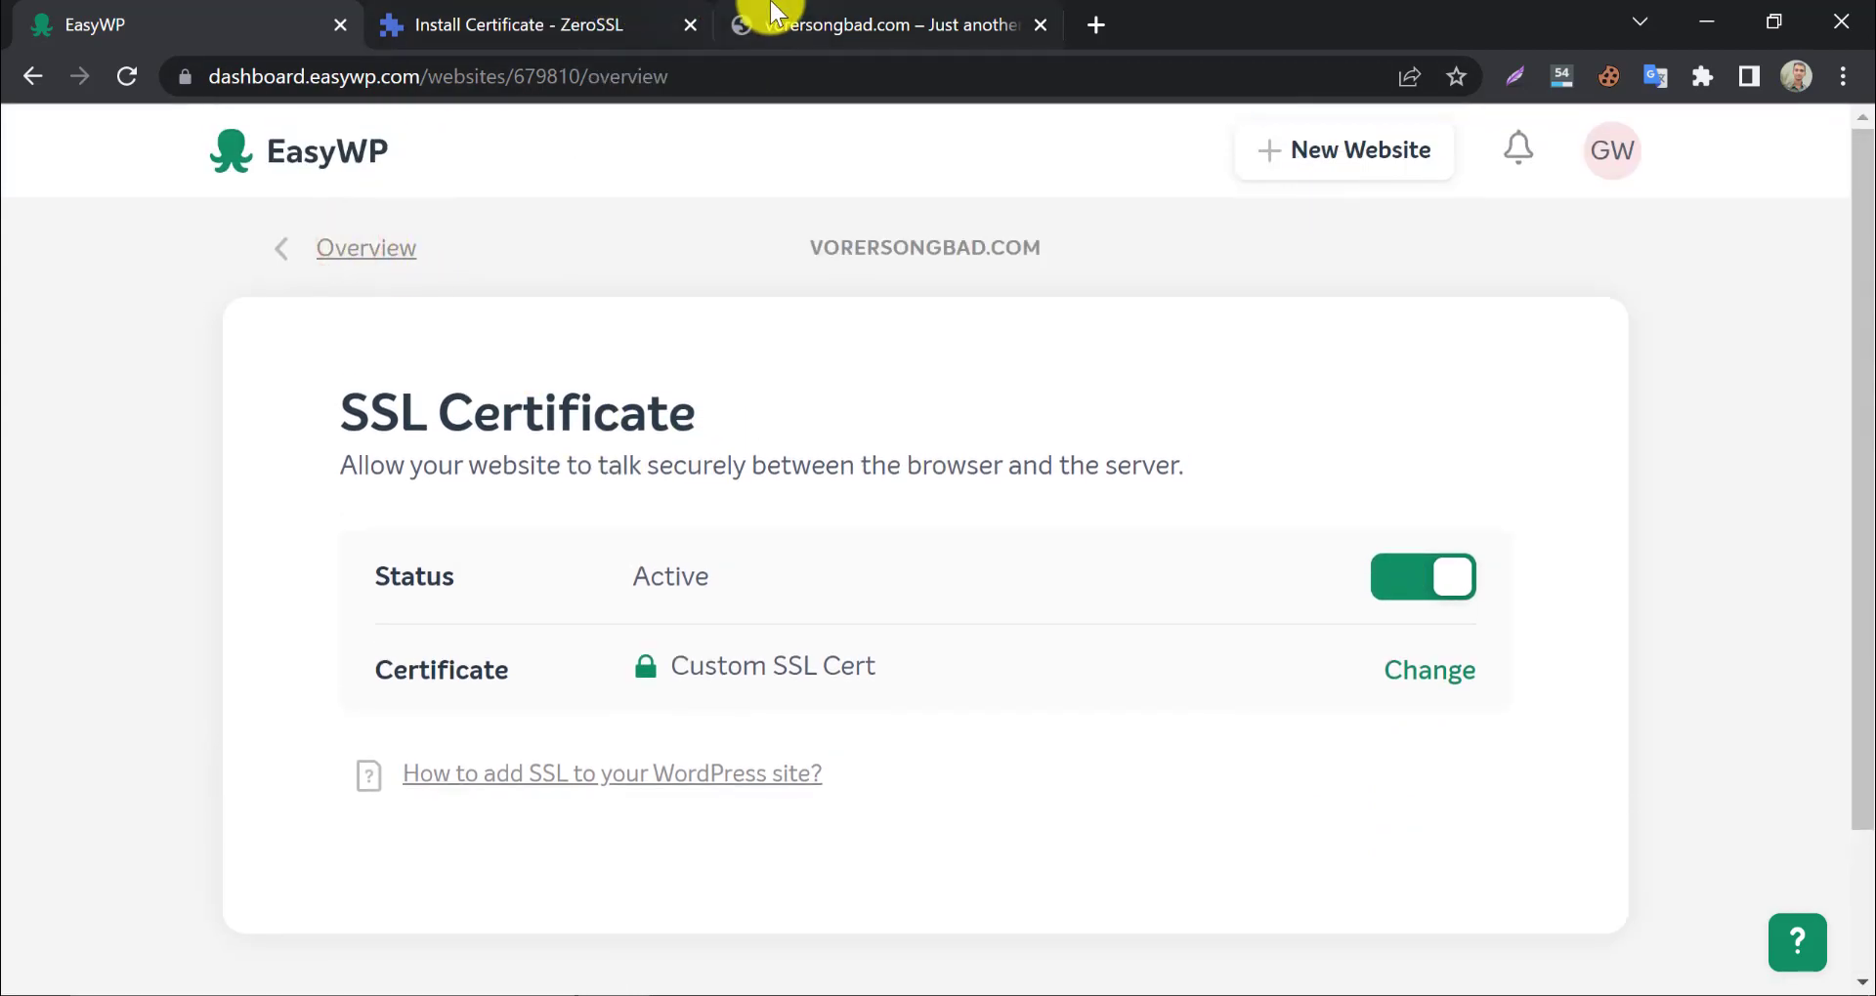
# Run the certificate installation check for vorersongbad.com in ZeroSSL
pyautogui.click(510, 22)
pyautogui.scroll(-3, 1382, 628)
pyautogui.click(1592, 594)
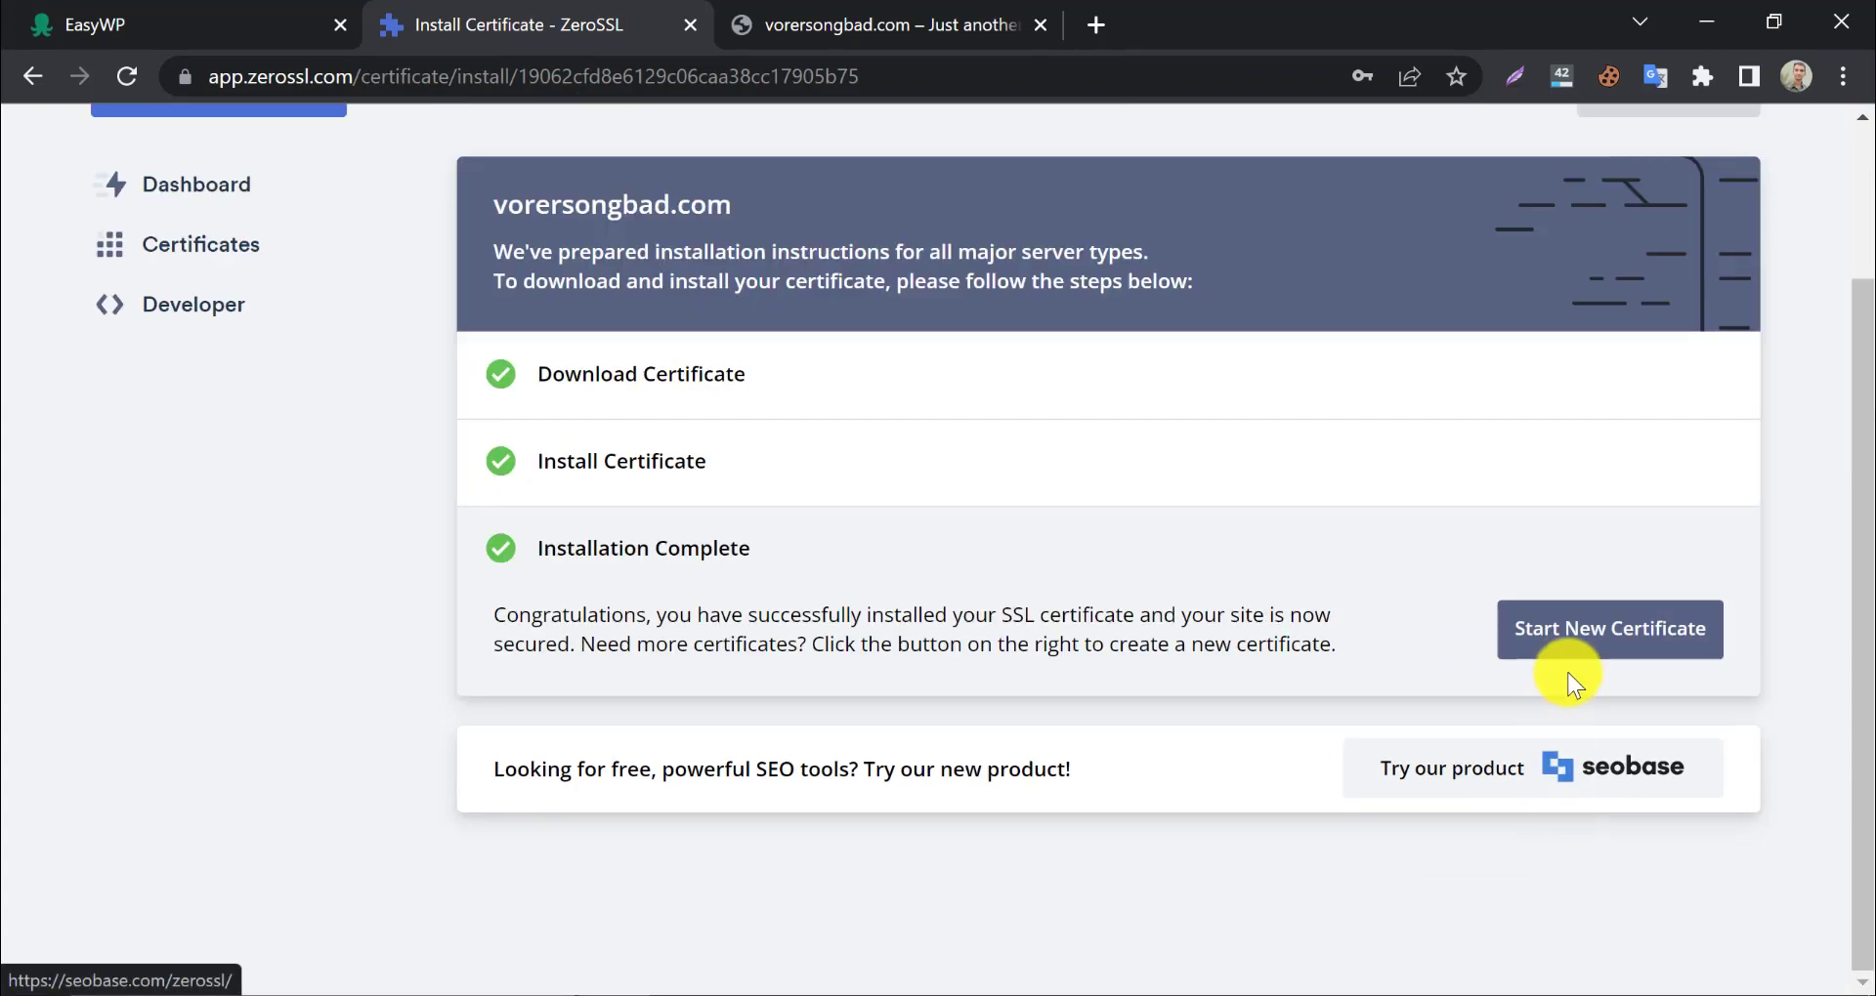
pyautogui.scroll(3, 909, 623)
# Reload the vorersongbad.com site in its own tab and inspect the connection security information
pyautogui.click(793, 32)
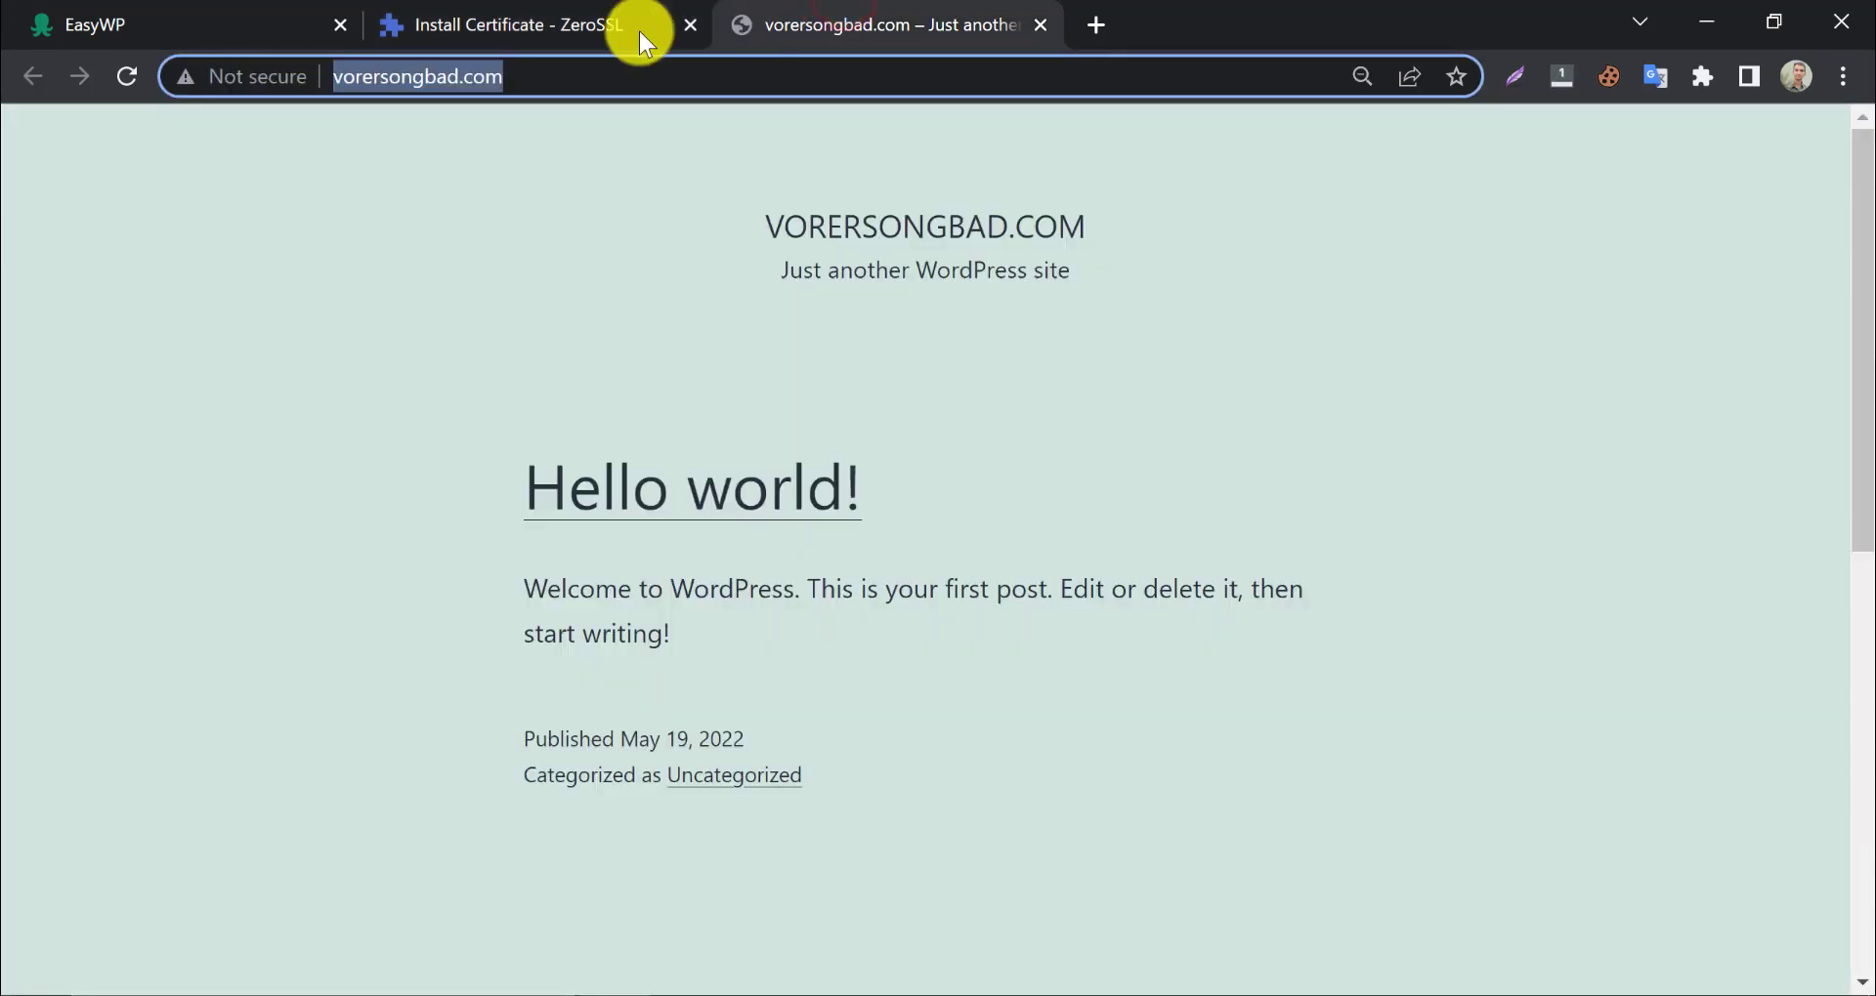
pyautogui.click(131, 78)
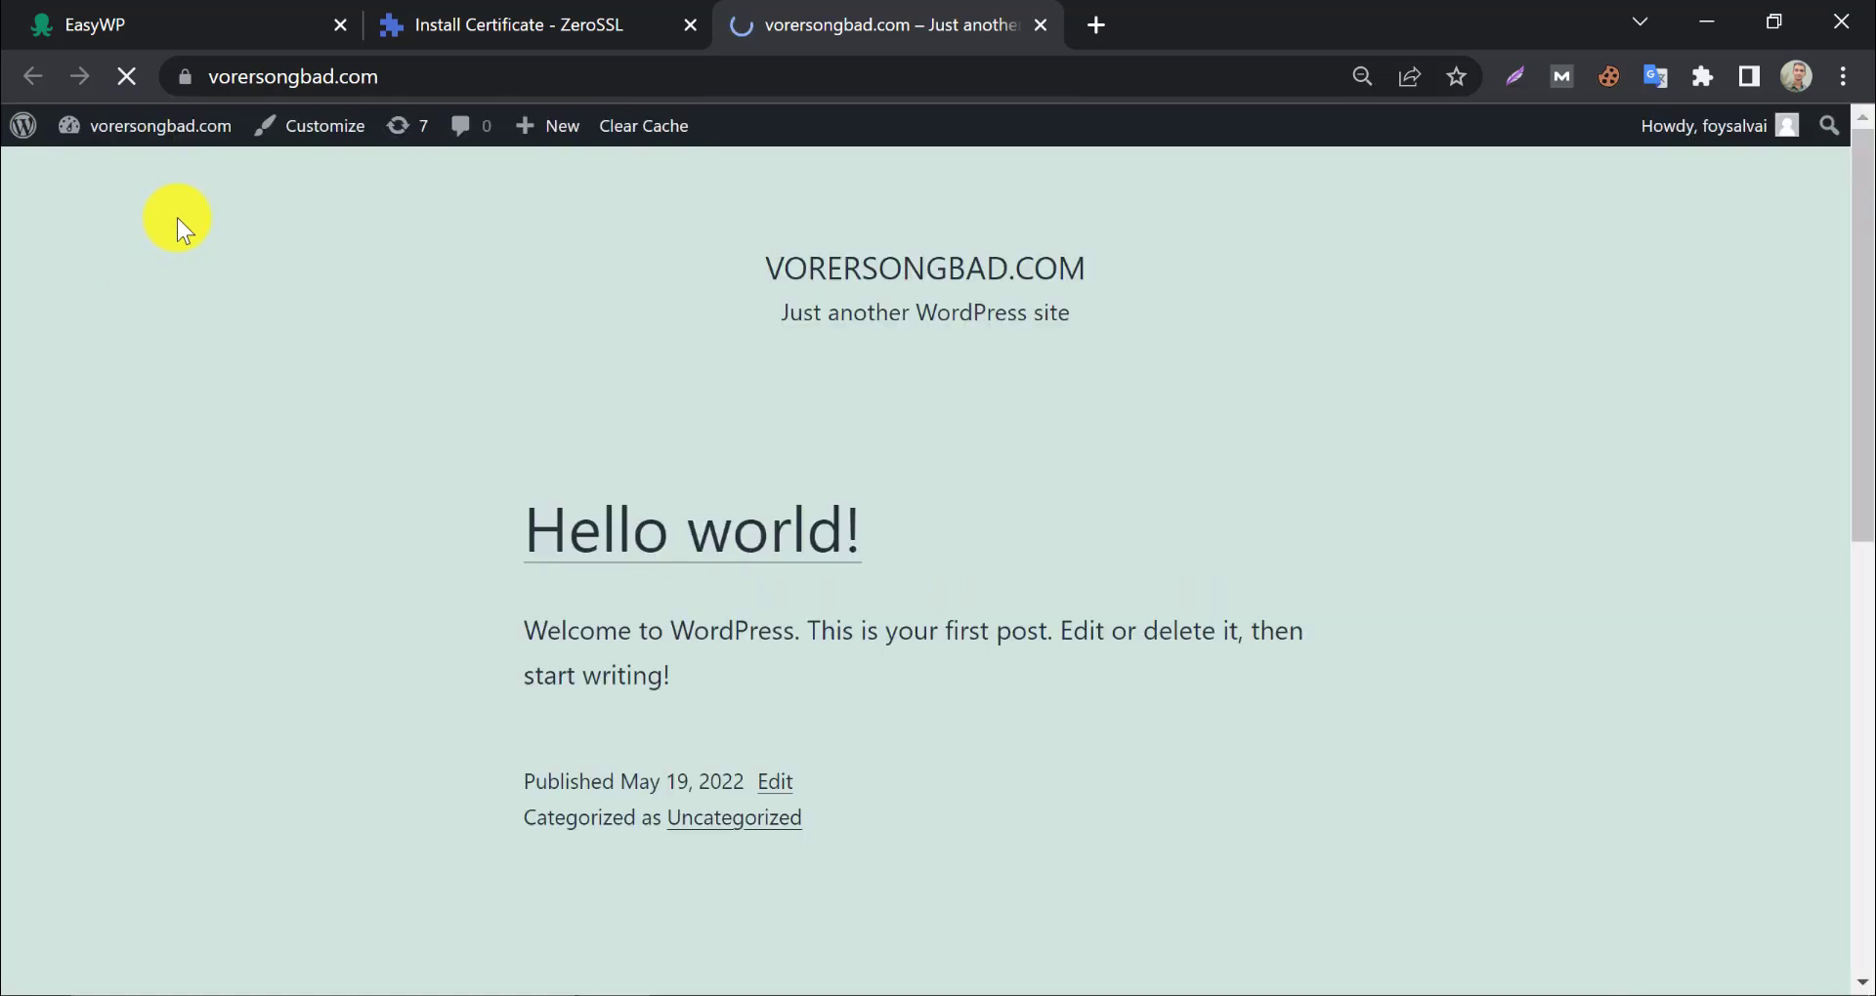
pyautogui.click(180, 75)
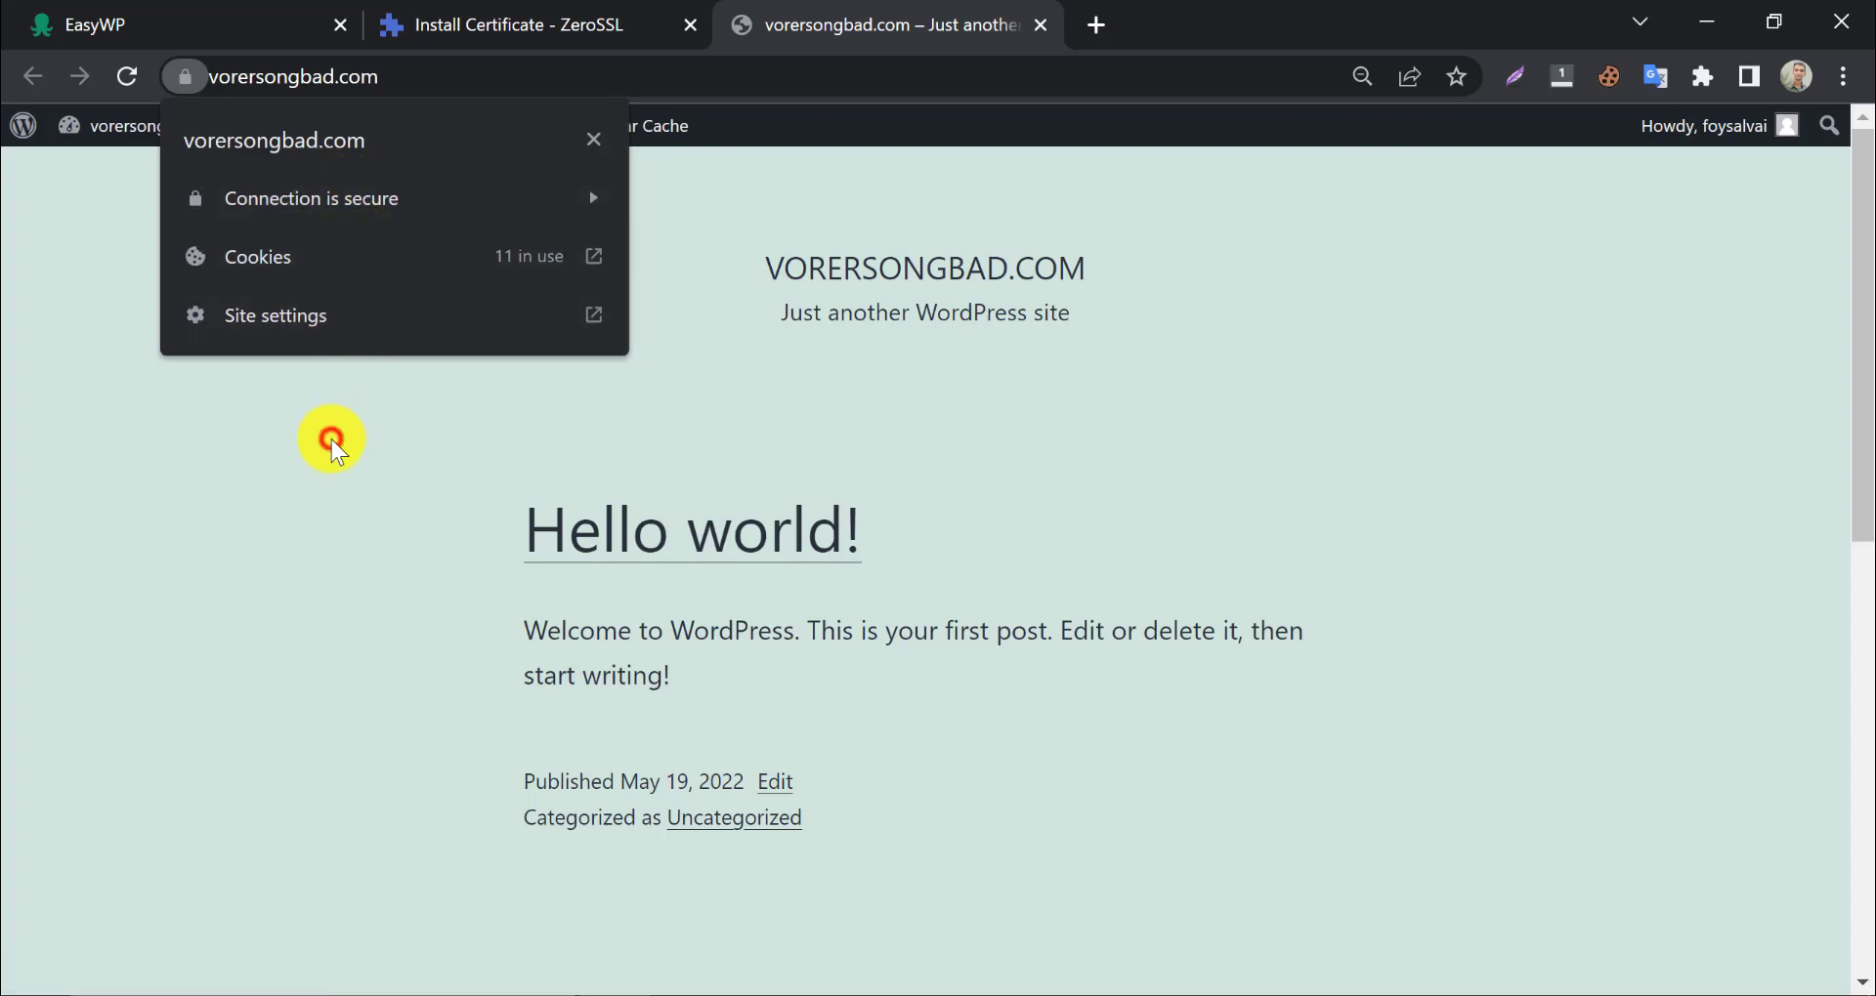